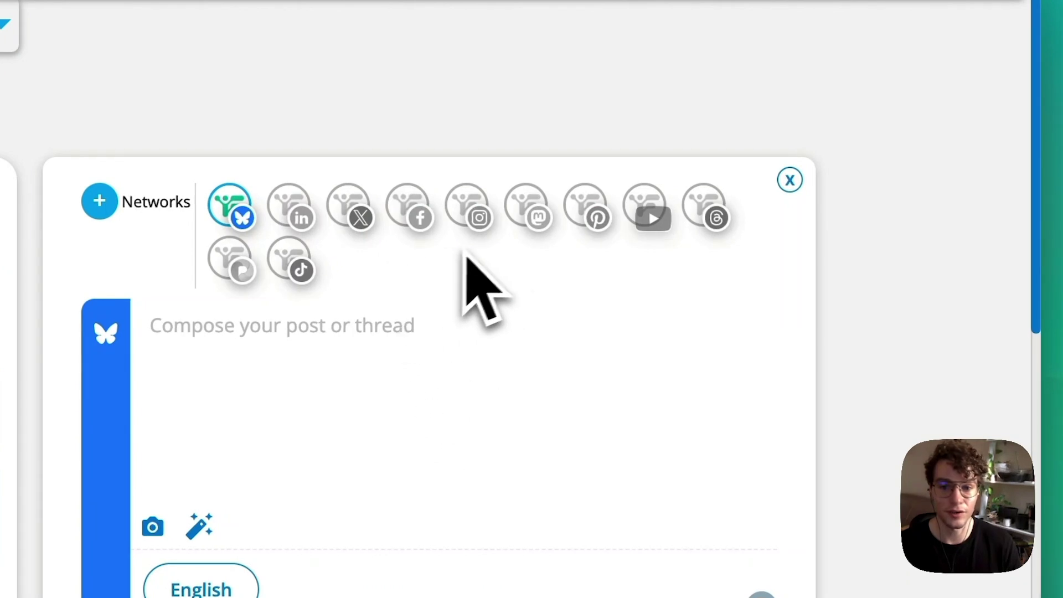
Try other networks for the post, including Mastodon, Pixelfed and Instagram, and return to Bluesky only.
click(529, 220)
click(232, 260)
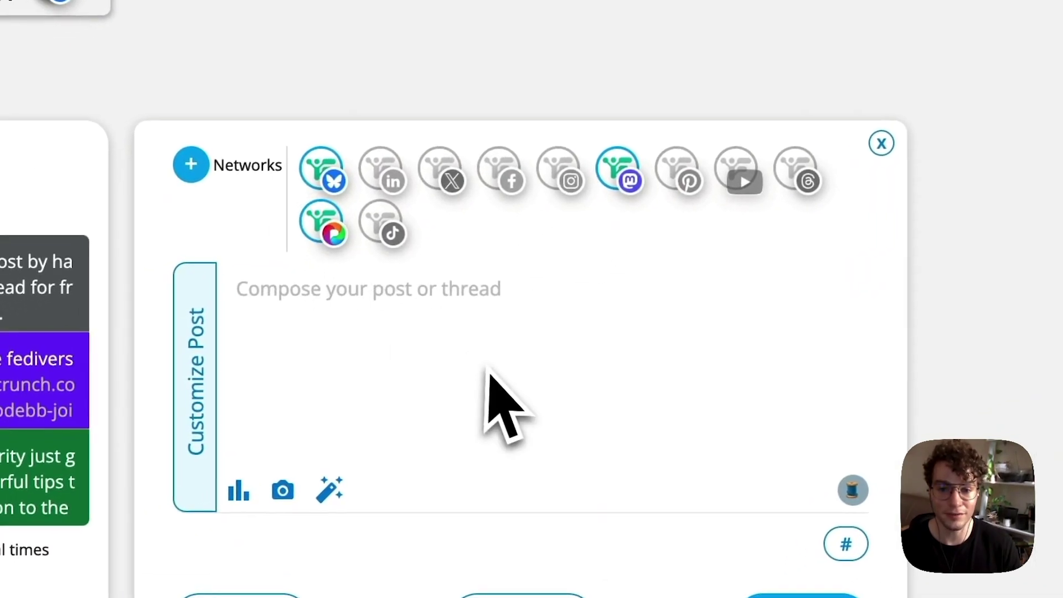
click(799, 170)
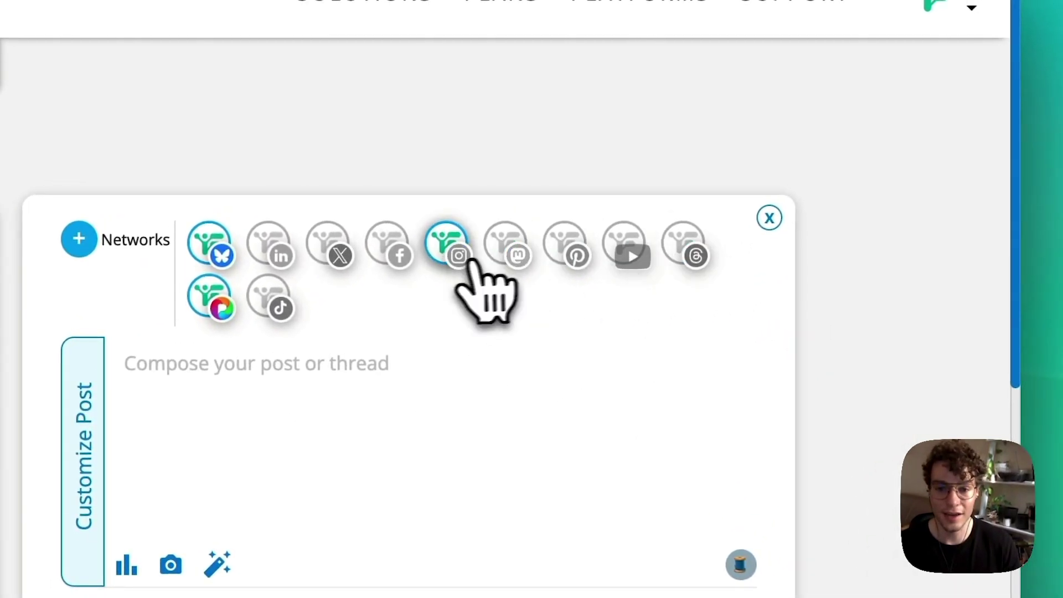
click(465, 257)
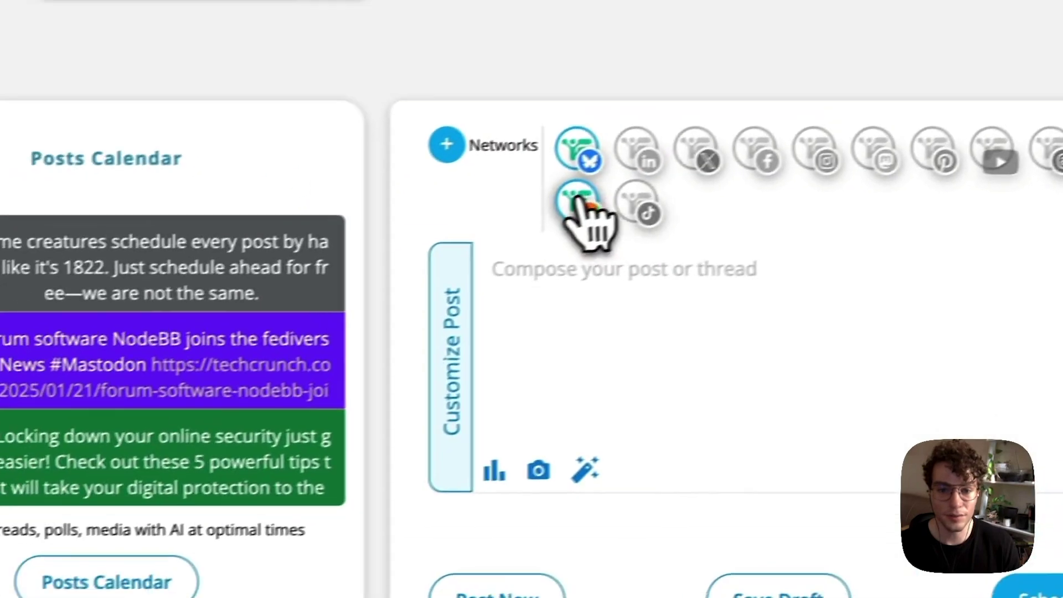
click(210, 298)
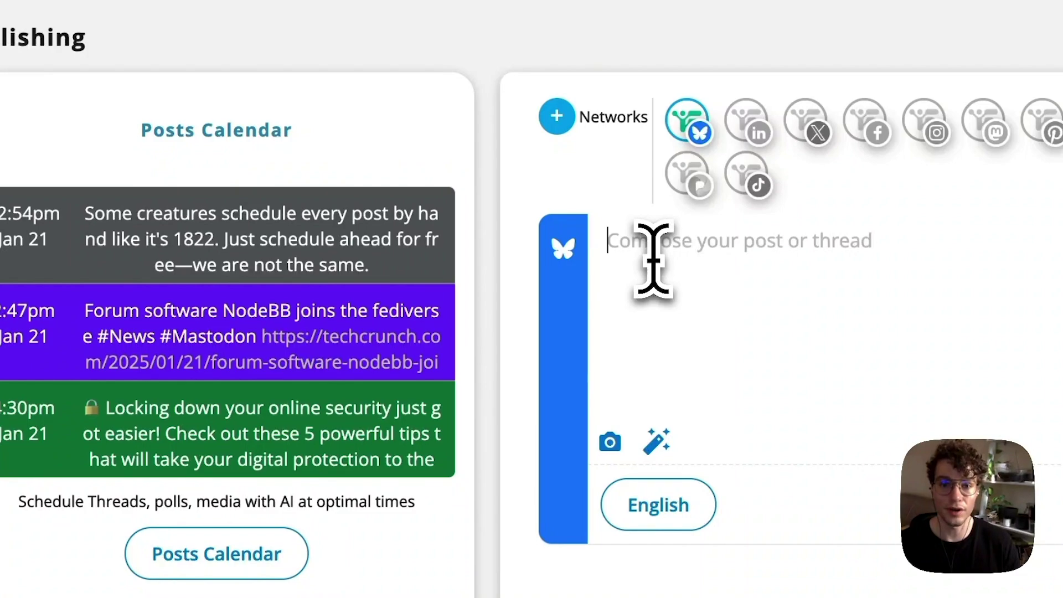
Attach the file monkey video.mp4 from the computer to the Bluesky post.
click(612, 442)
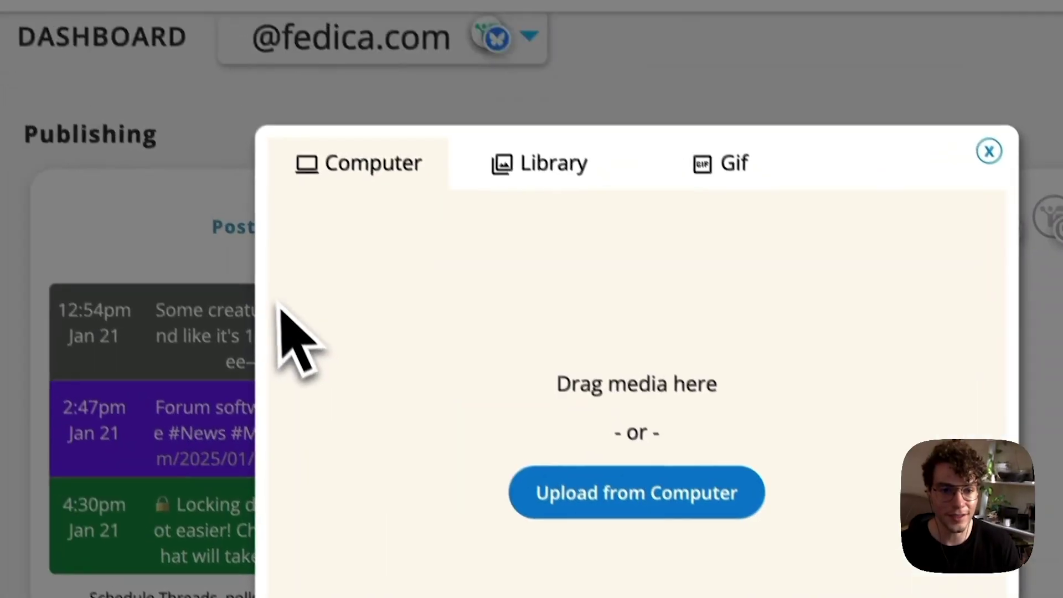
click(209, 211)
click(338, 13)
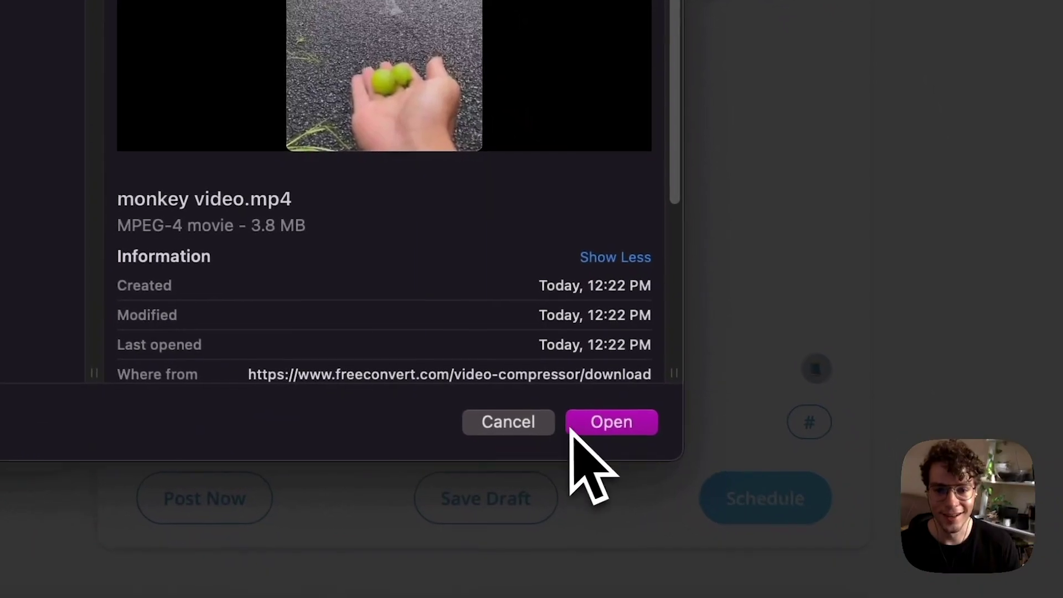
click(578, 428)
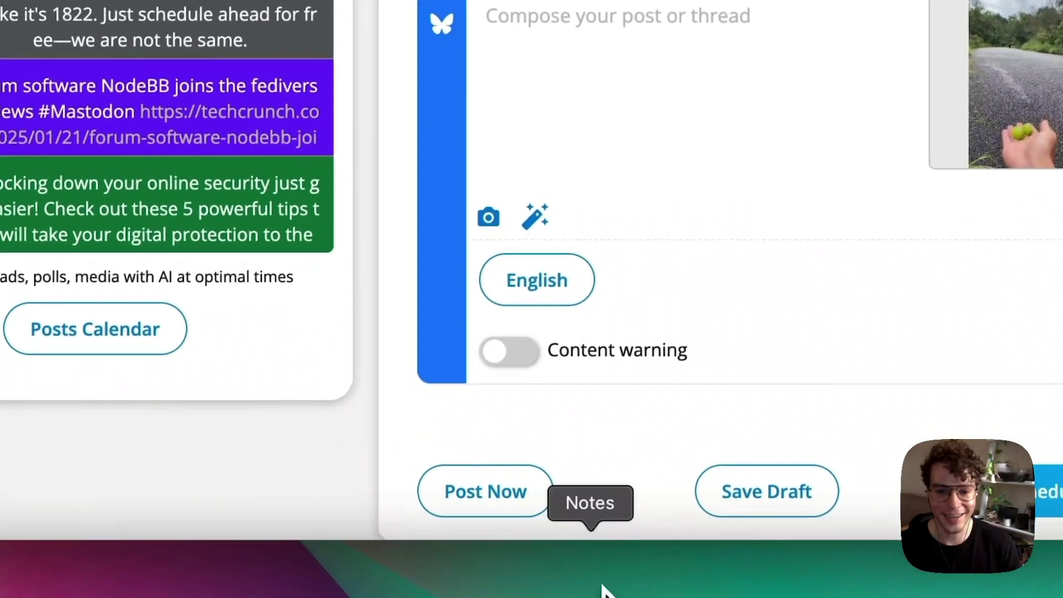
Copy the two-paragraph Post Text about #Analytics from the Notes app into the body of the Bluesky post.
click(600, 588)
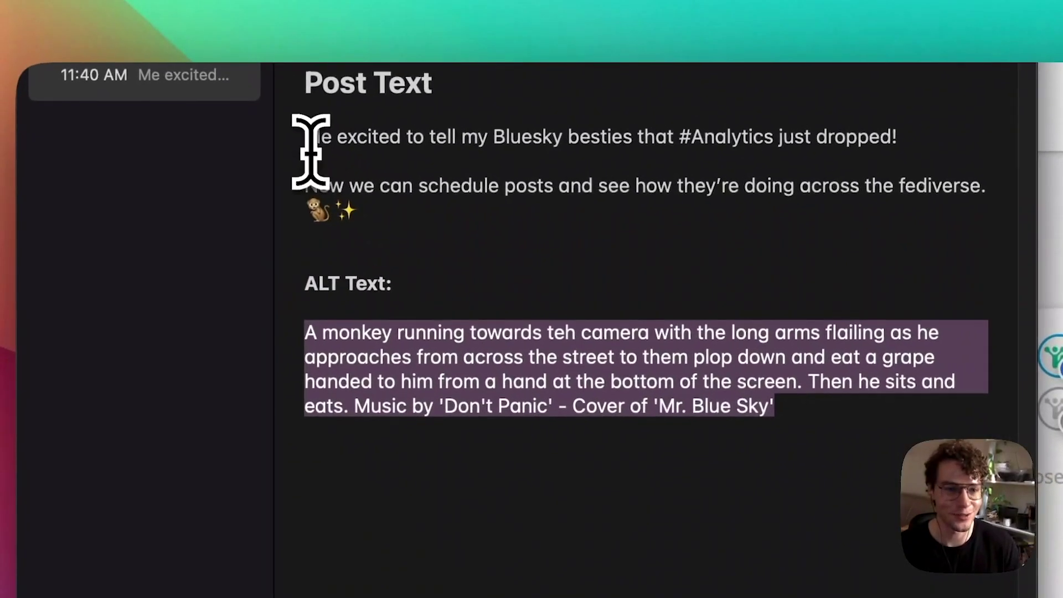
drag(304, 143, 380, 218)
key(super+c)
click(653, 351)
key(super+v)
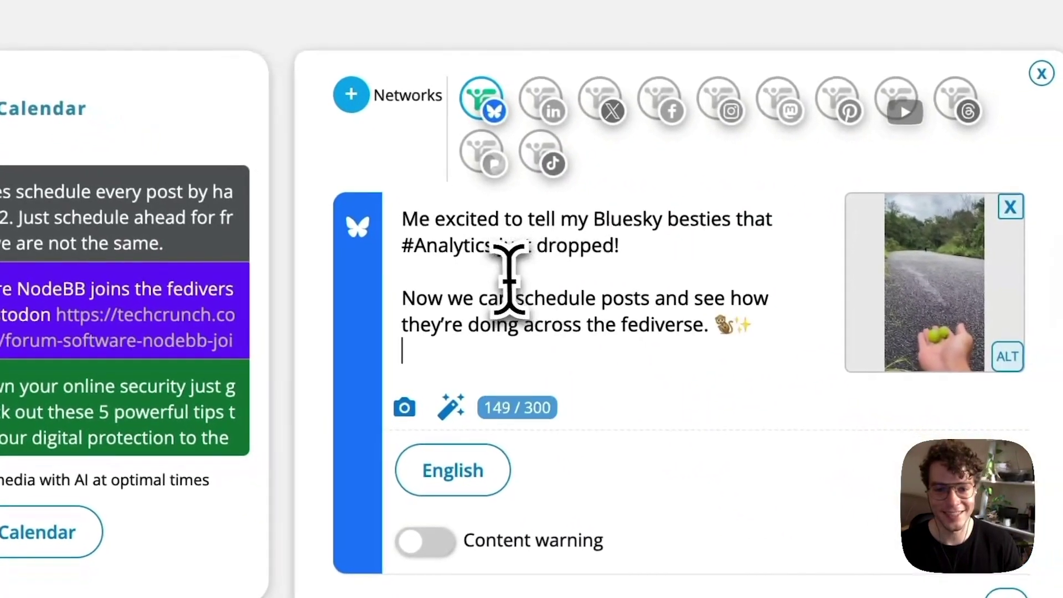
click(749, 296)
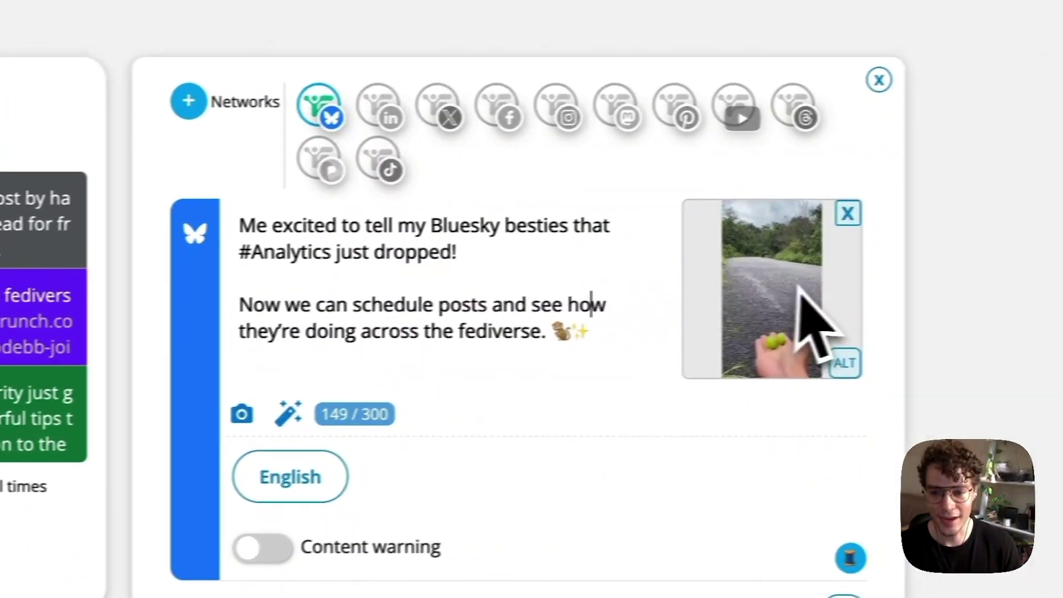
Add the ALT text about the running monkey, copied from the Notes app, as the attached video's description.
click(740, 369)
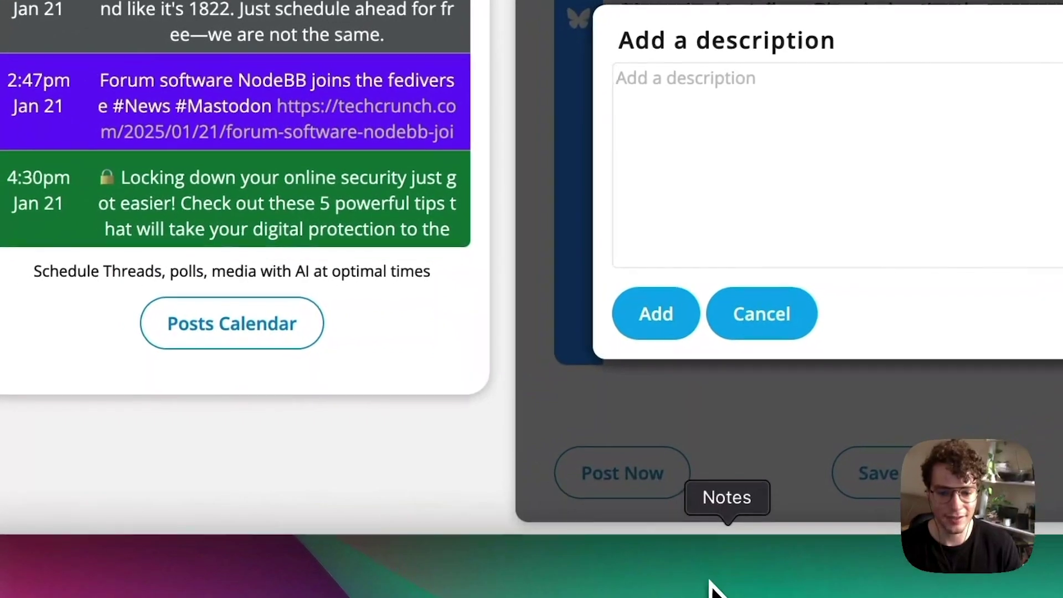
click(713, 587)
drag(112, 48, 609, 133)
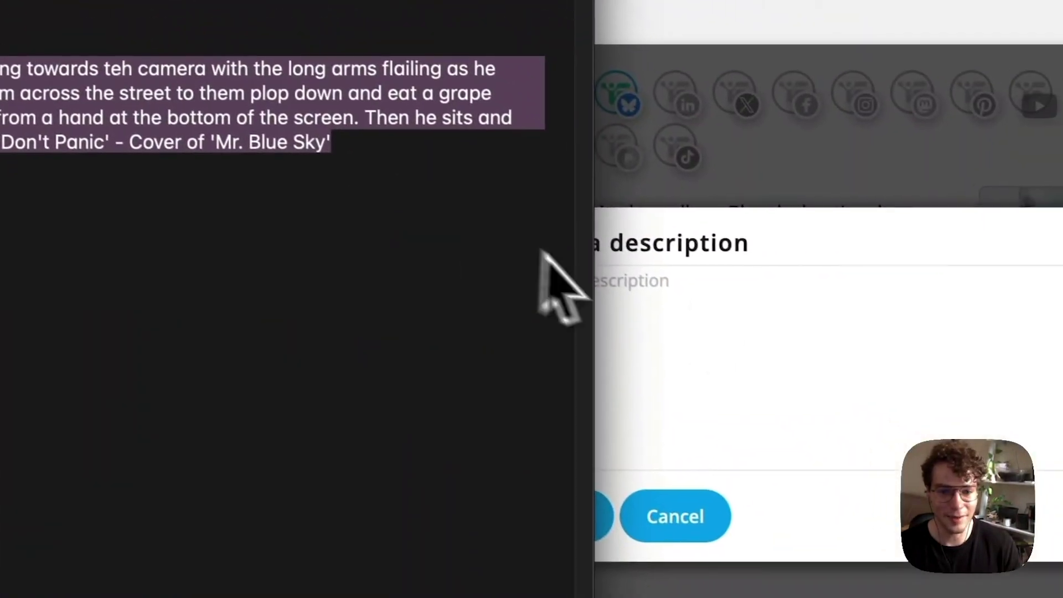
key(cmd+c)
click(735, 315)
key(cmd+v)
click(600, 515)
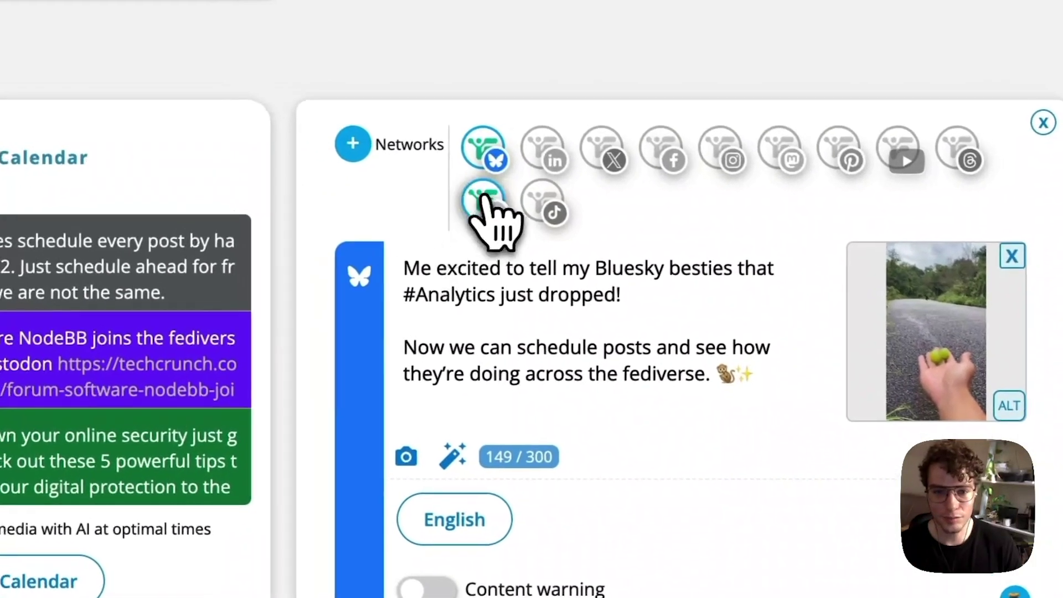
Add Pixelfed as a second network and append #pixelfed on a new line in its customized version of the post.
click(279, 127)
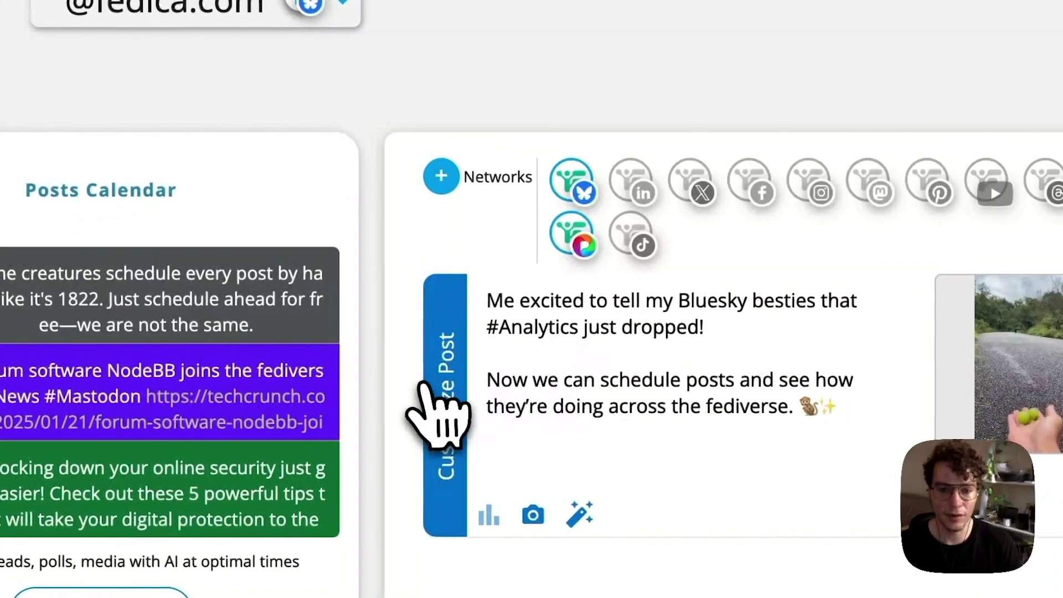
click(465, 411)
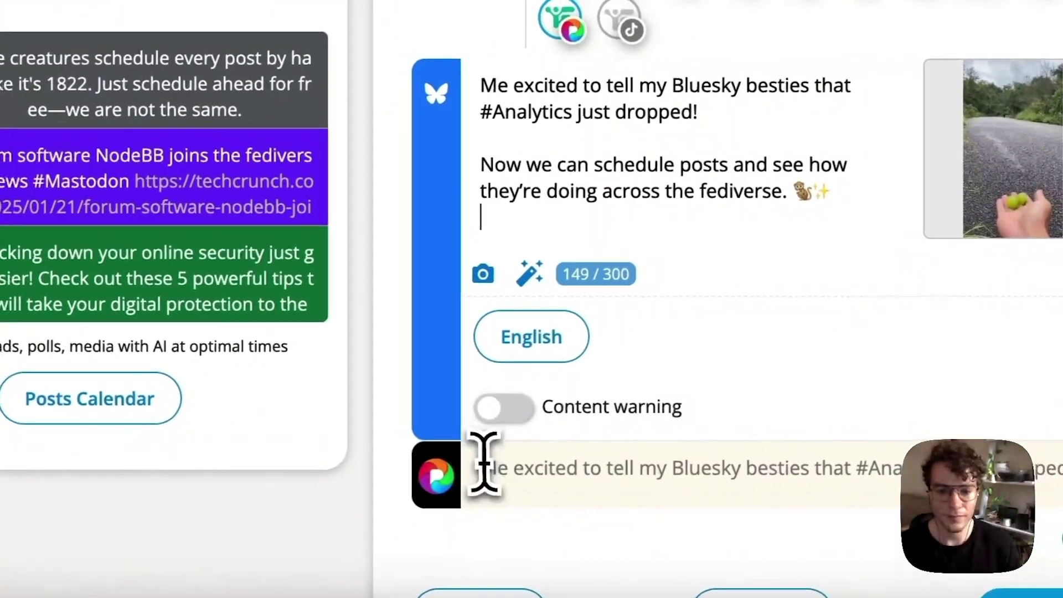
click(483, 466)
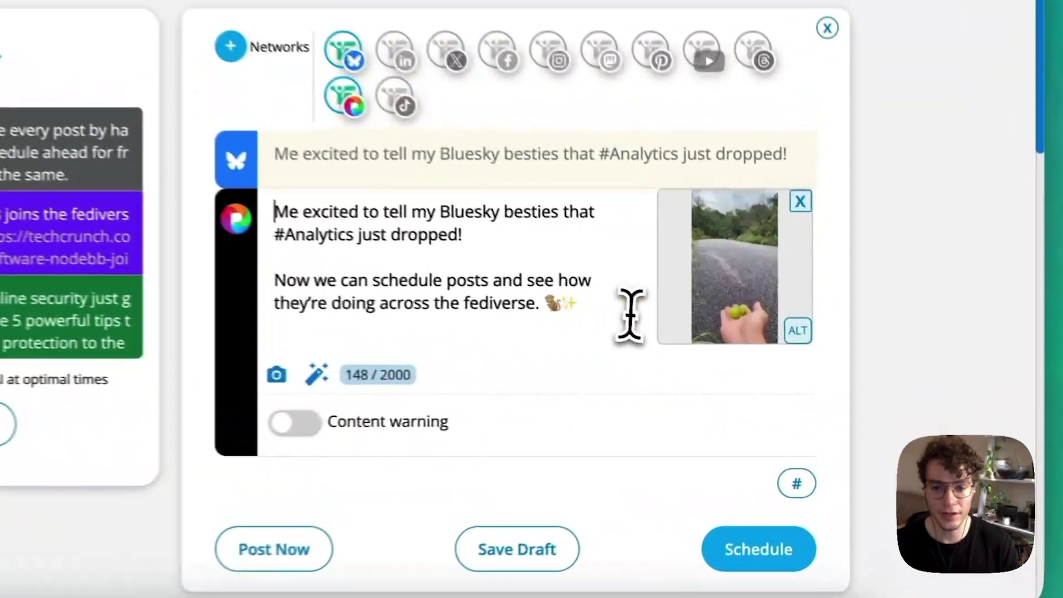
key(Return)
text(#pixelfed)
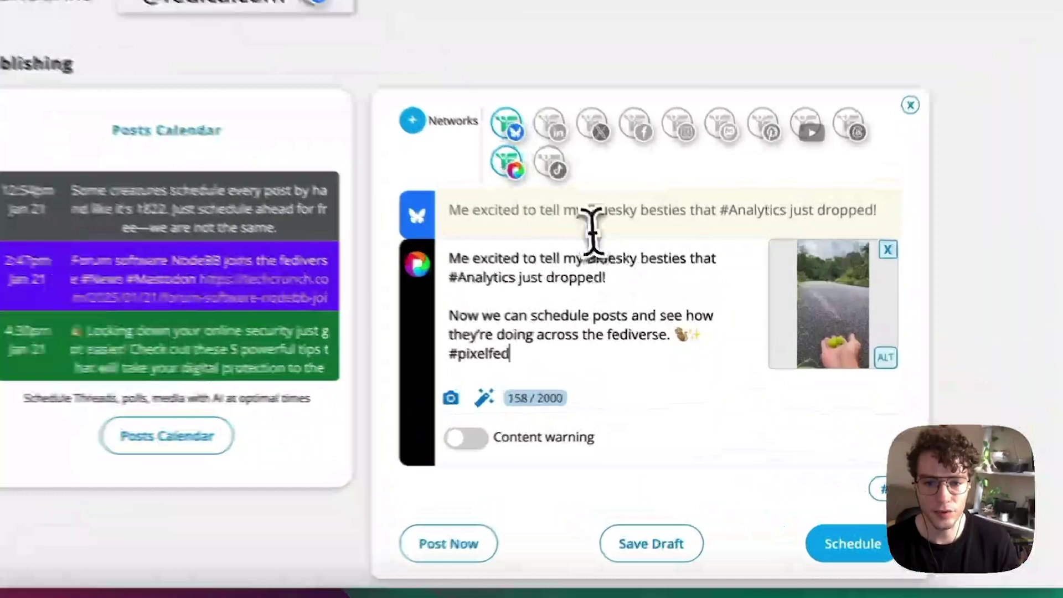
Compare the text and options of the Bluesky and Pixelfed versions of the post.
click(626, 283)
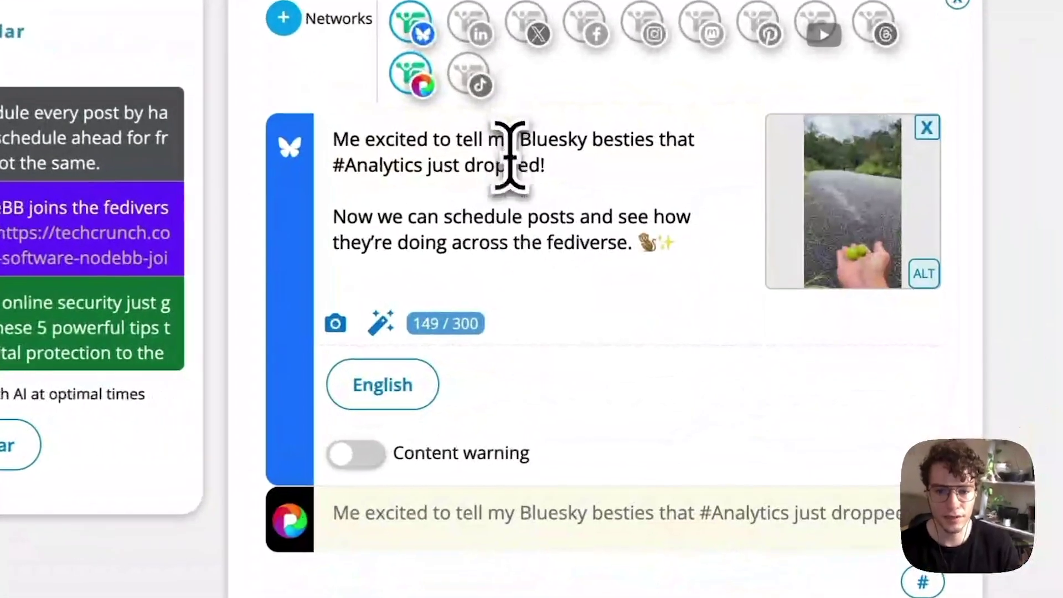
click(637, 462)
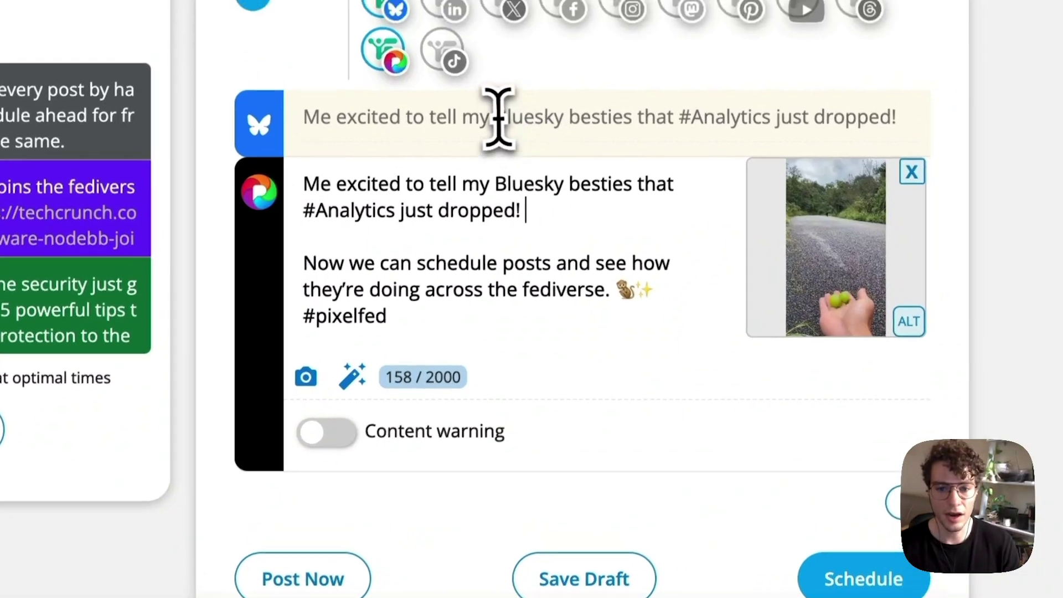
click(510, 79)
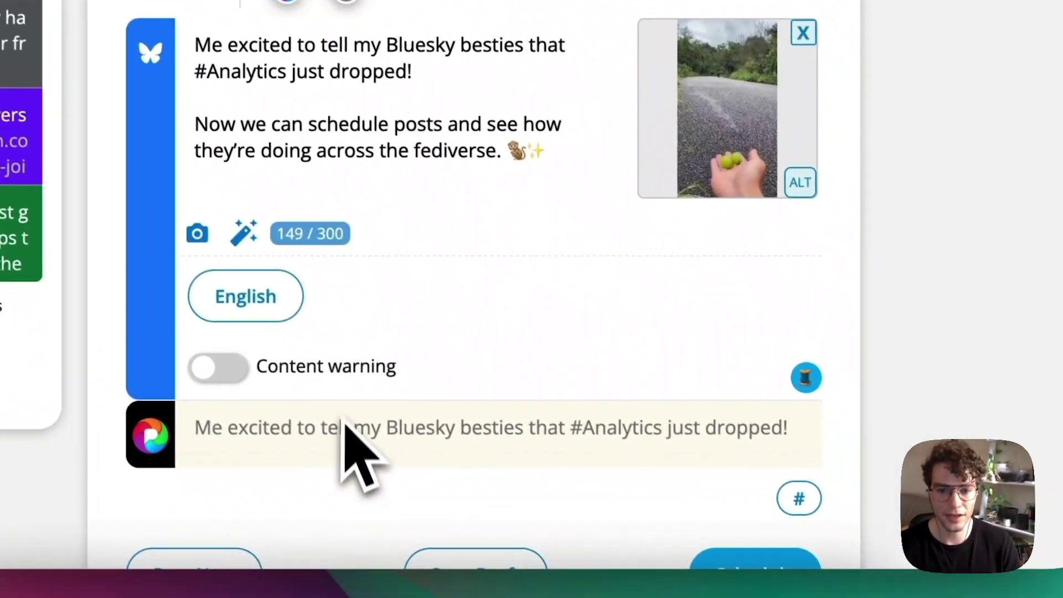
click(465, 521)
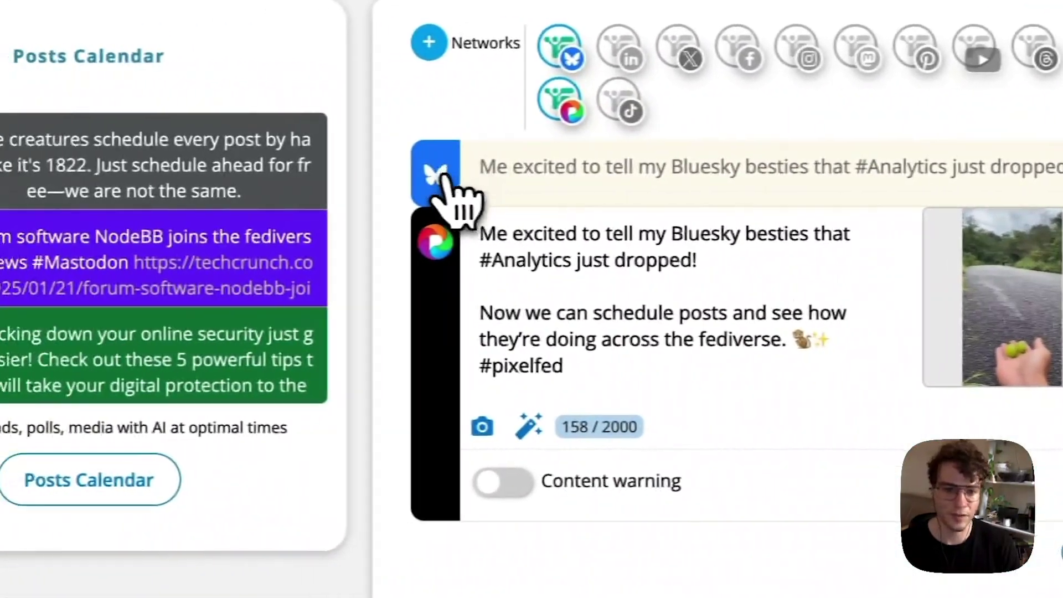
click(441, 177)
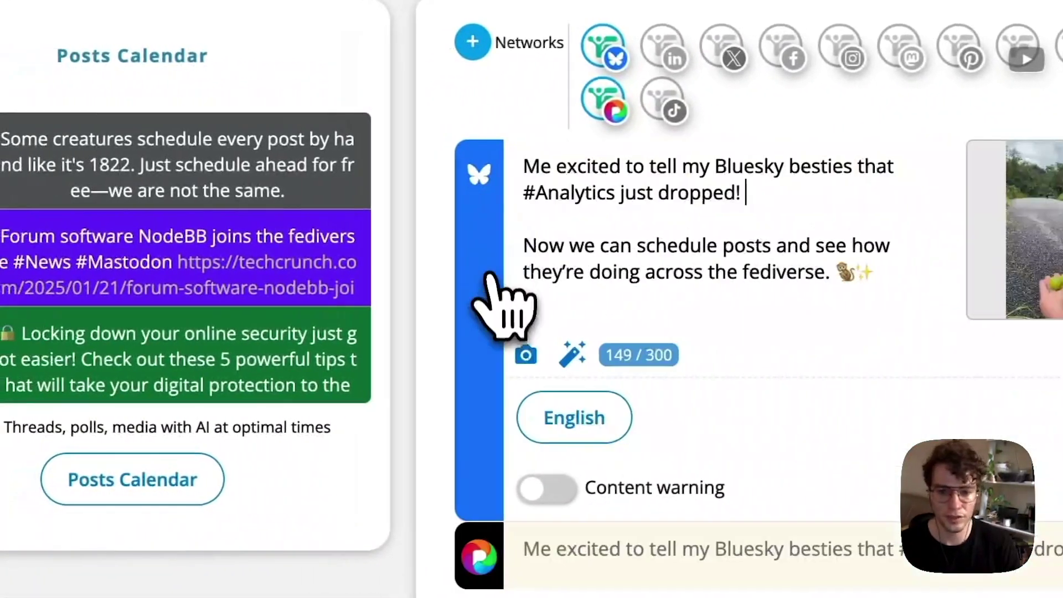
click(429, 563)
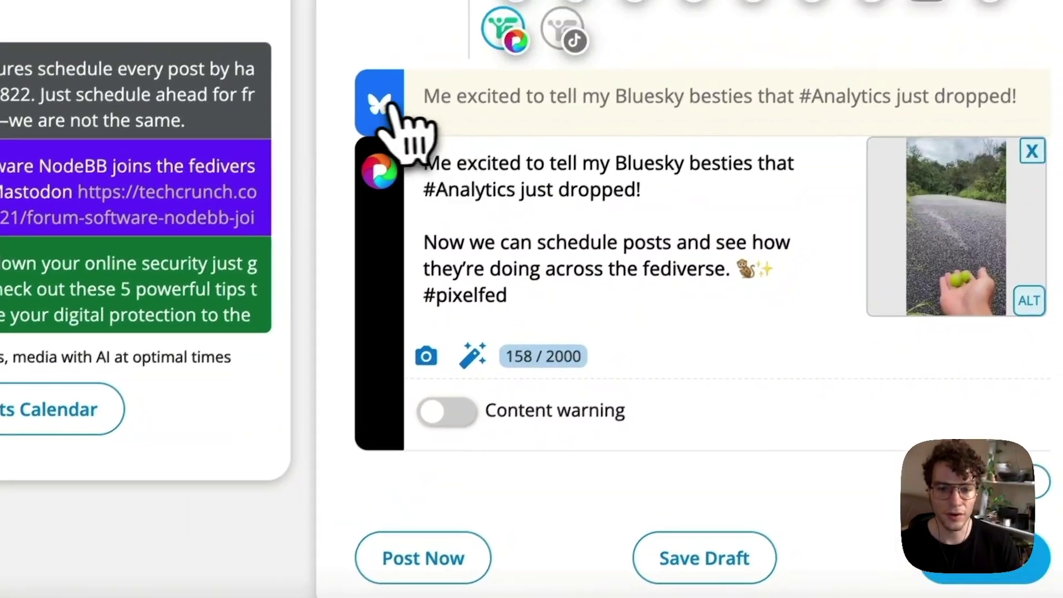
Try the content warning option on the Bluesky version and switch it off again.
click(438, 83)
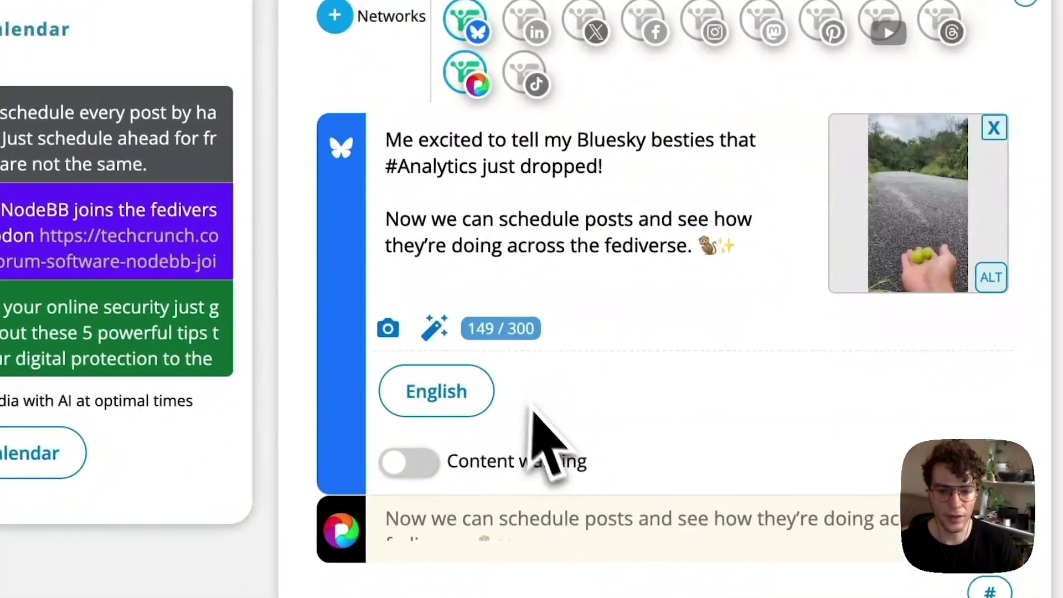
click(426, 463)
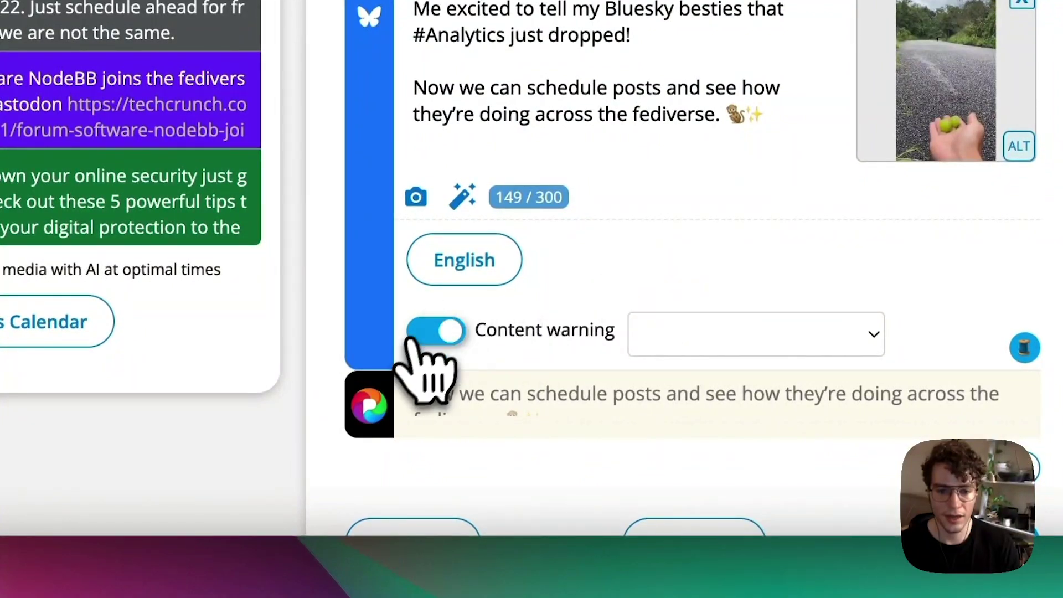
click(430, 331)
Review the Pixelfed version again and check it against the Bluesky version.
click(369, 378)
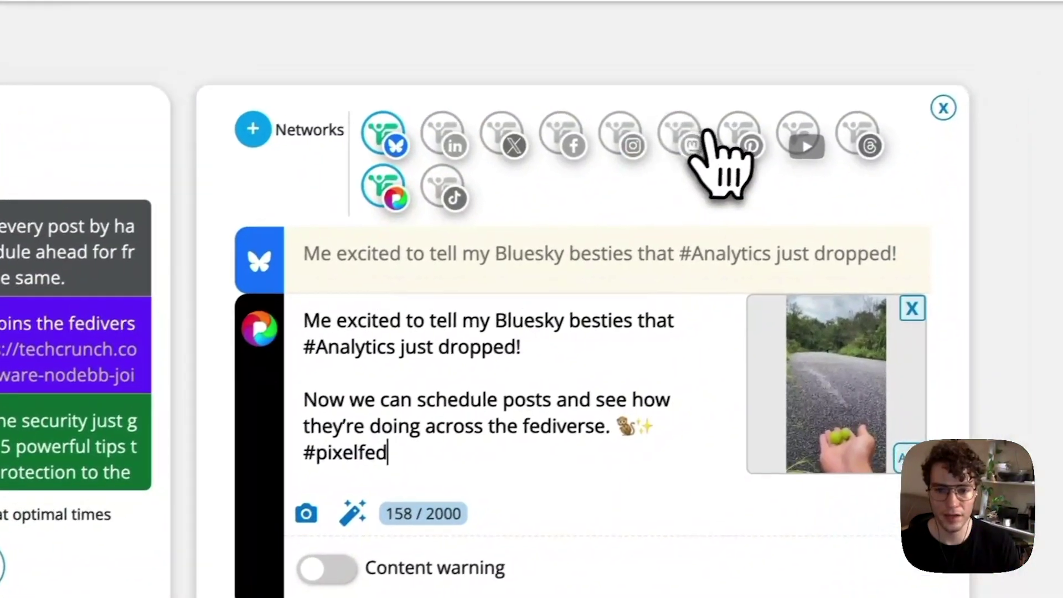
click(767, 71)
click(671, 185)
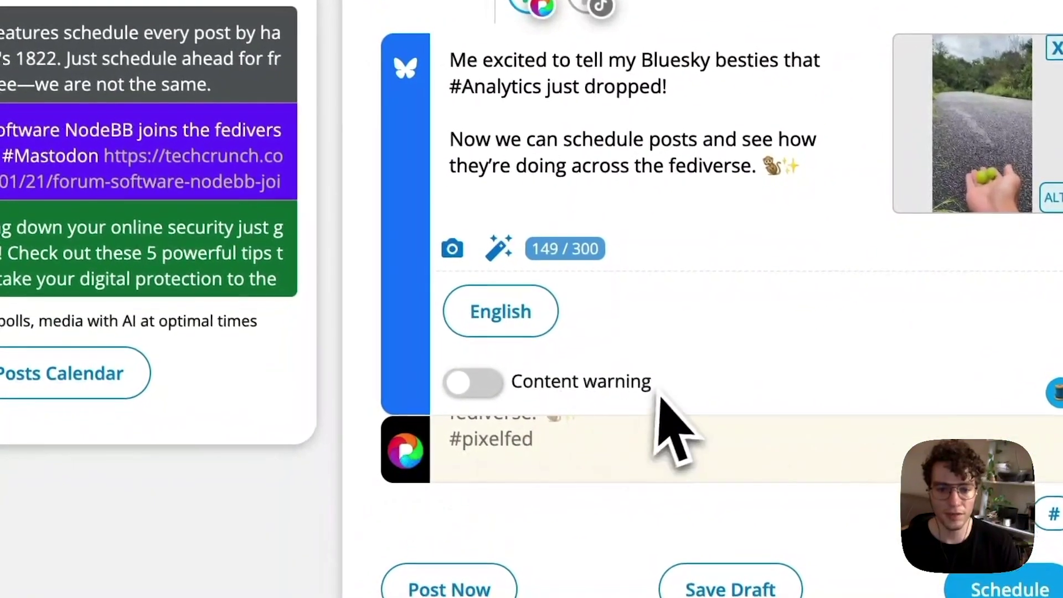
click(643, 447)
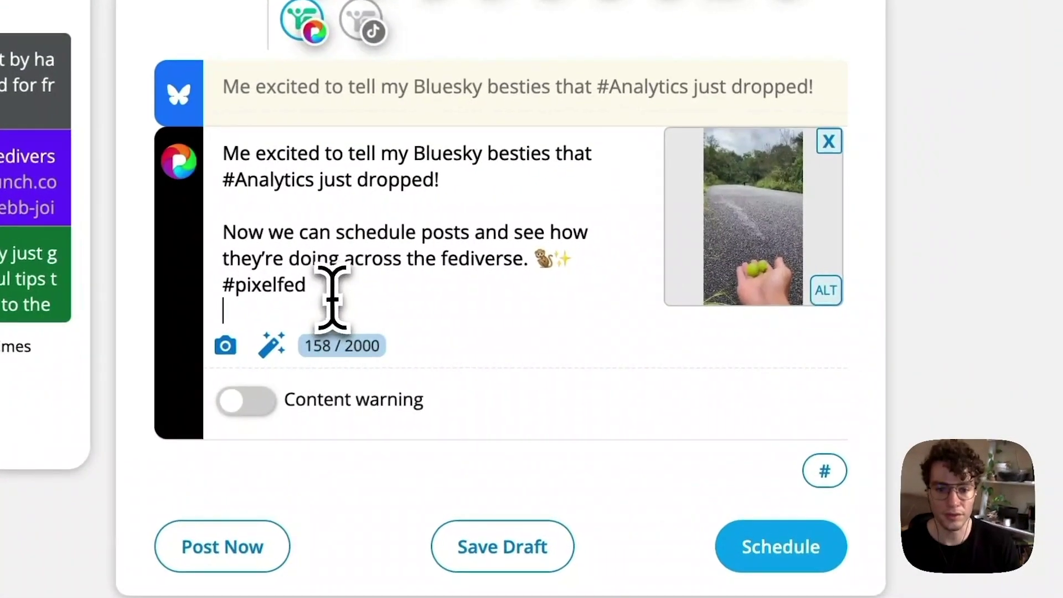
click(687, 293)
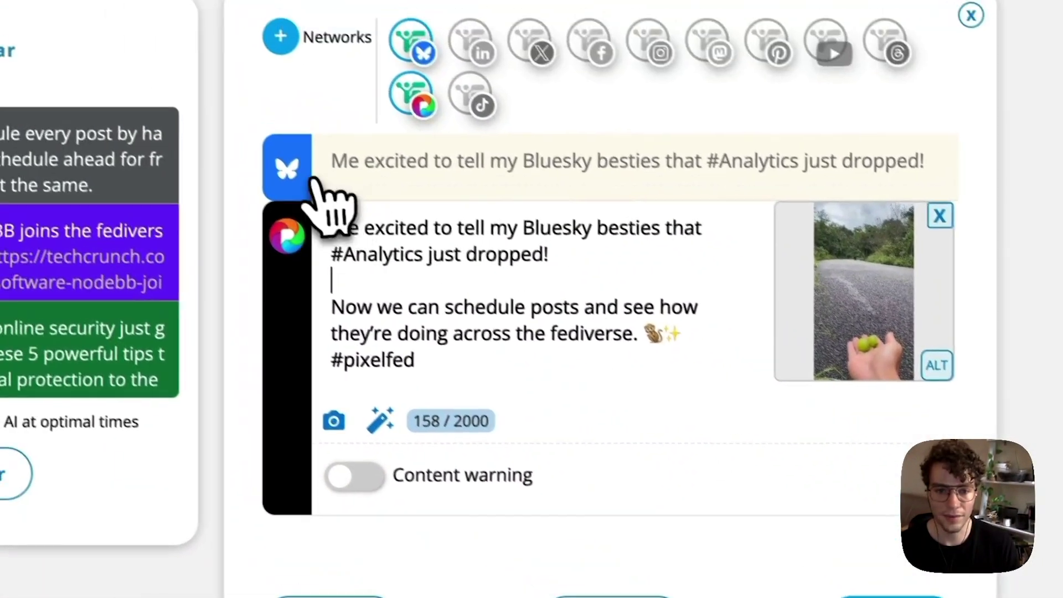
Add a second post to the Bluesky thread and fill it with the placeholder text asdasd.
click(203, 78)
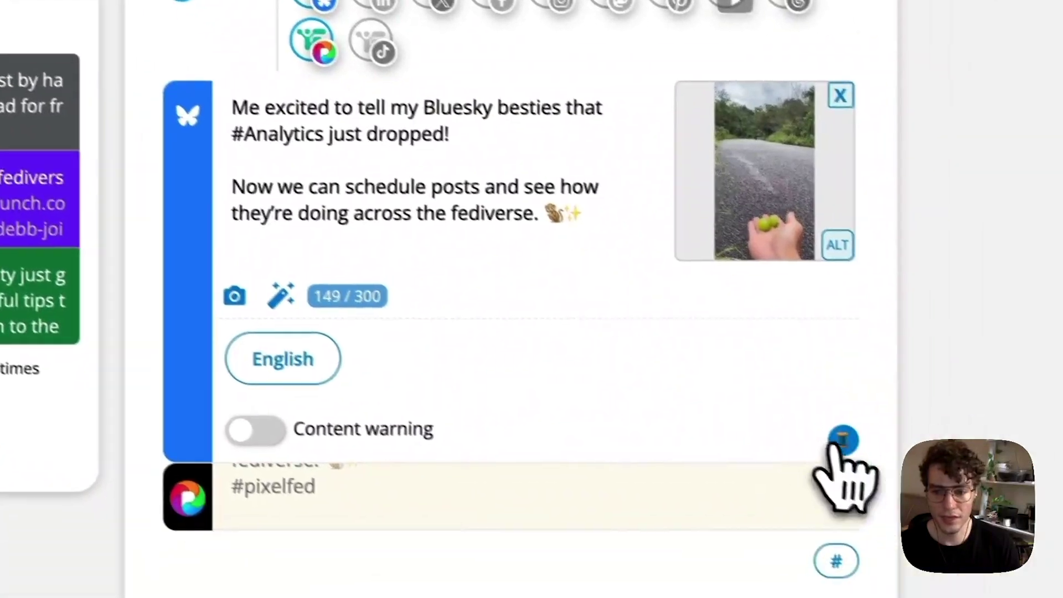
click(843, 440)
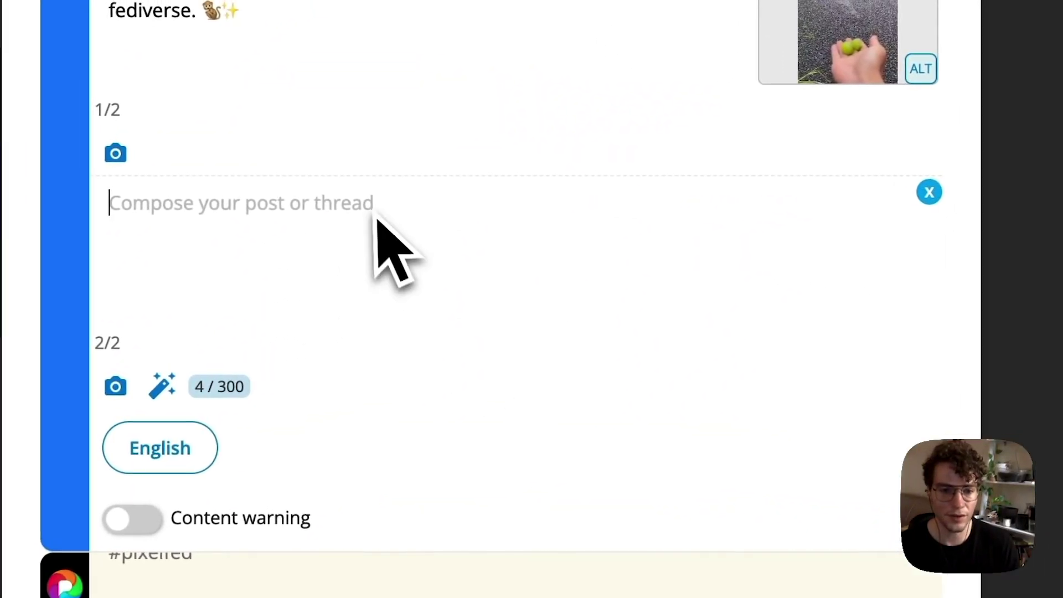
text(asdasdas)
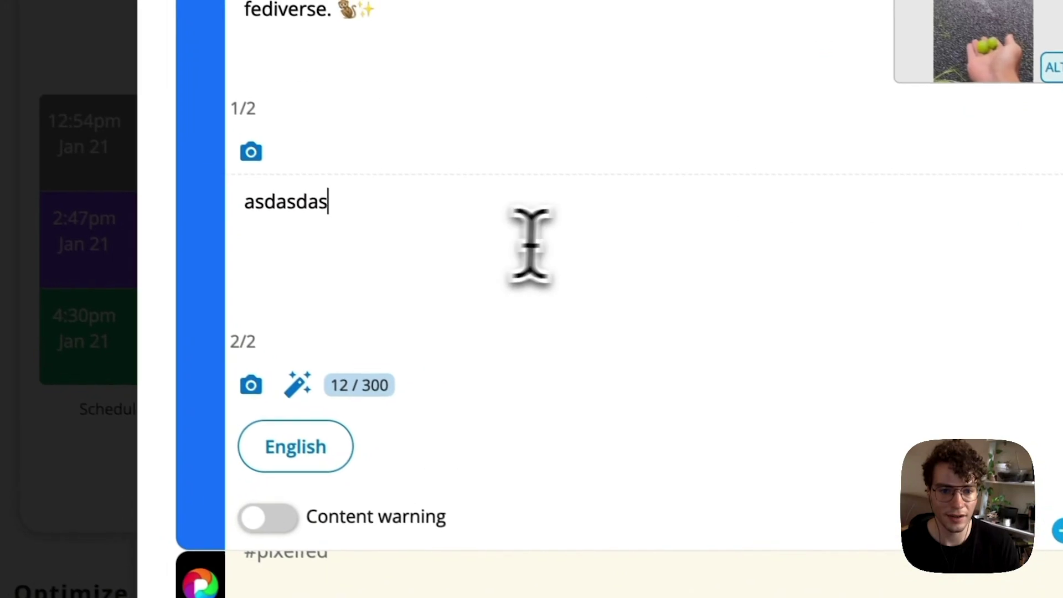
key(ctrl+a)
key(BackSpace)
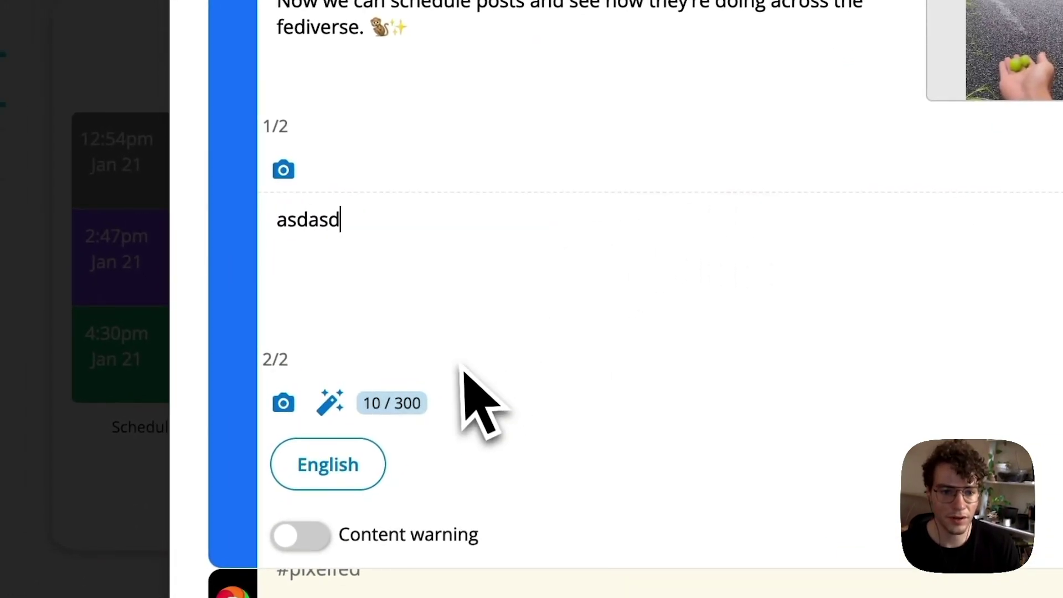
scroll(421, 293, down, 2)
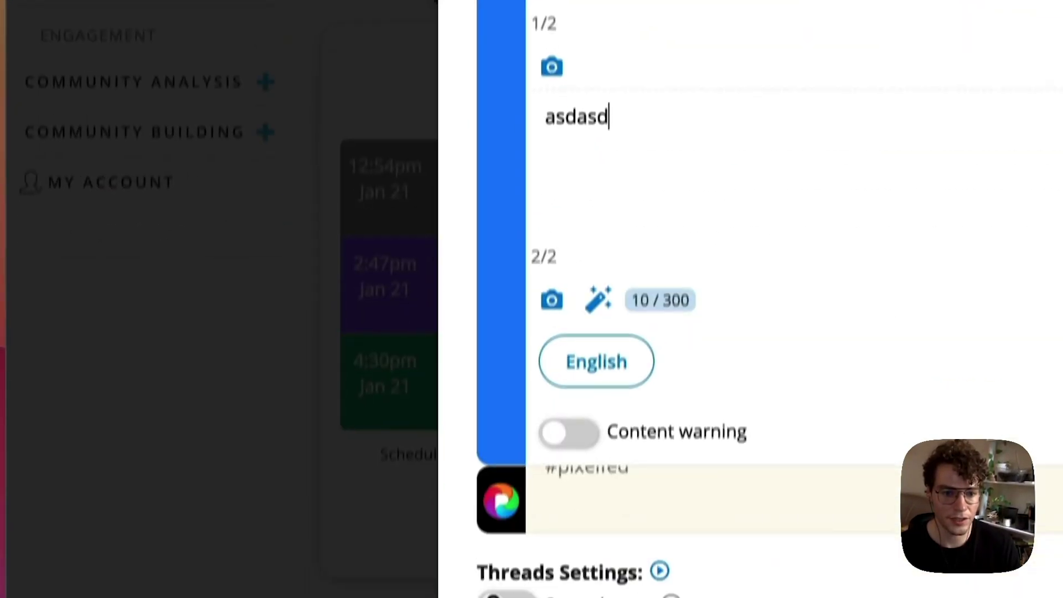
click(484, 449)
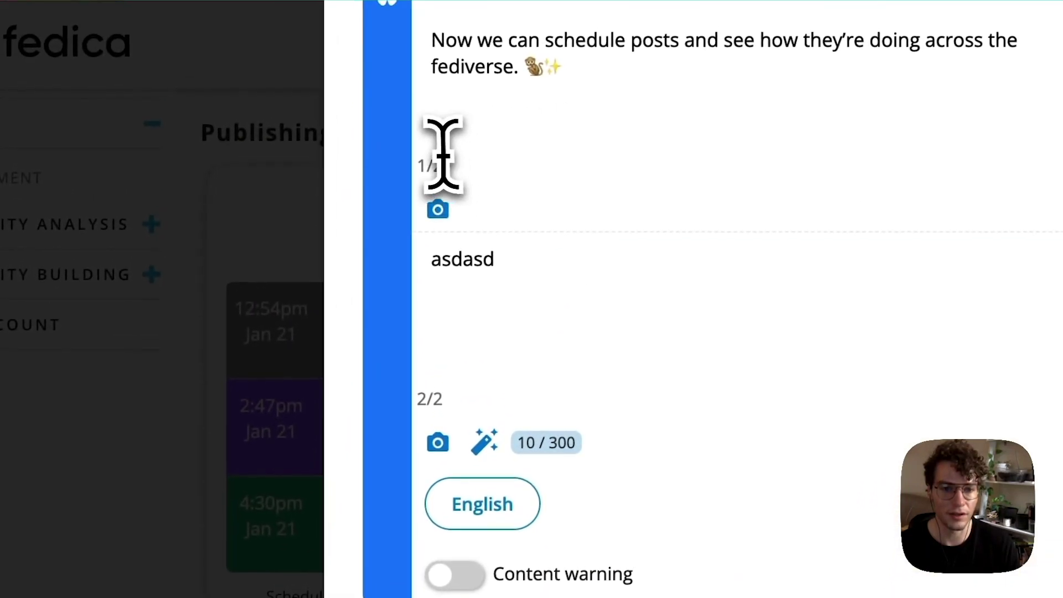
Remove the second post with the placeholder text asdasd from the Bluesky thread.
click(624, 230)
key(ctrl+a)
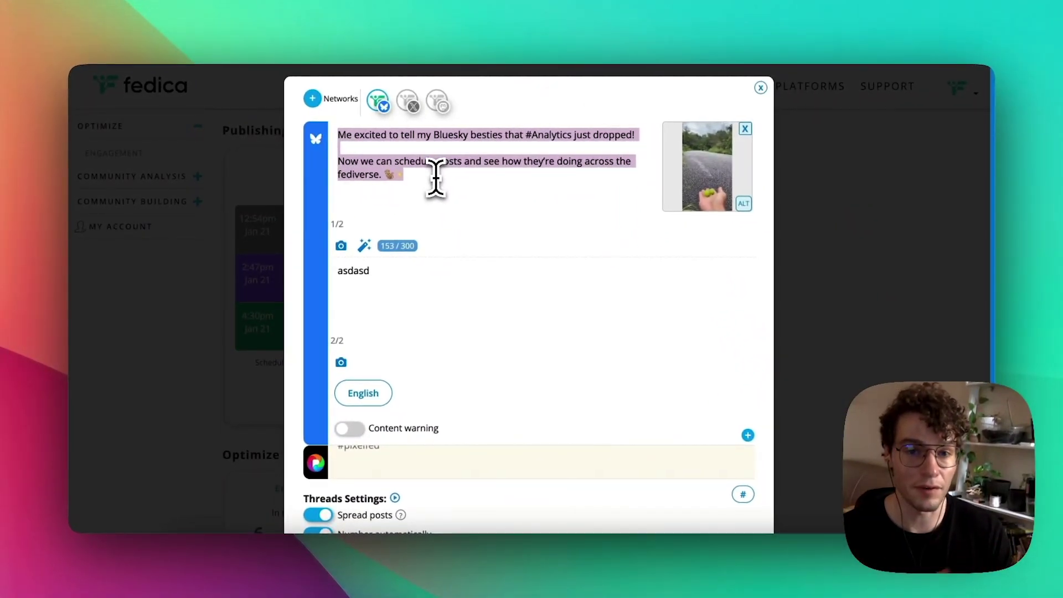
click(436, 177)
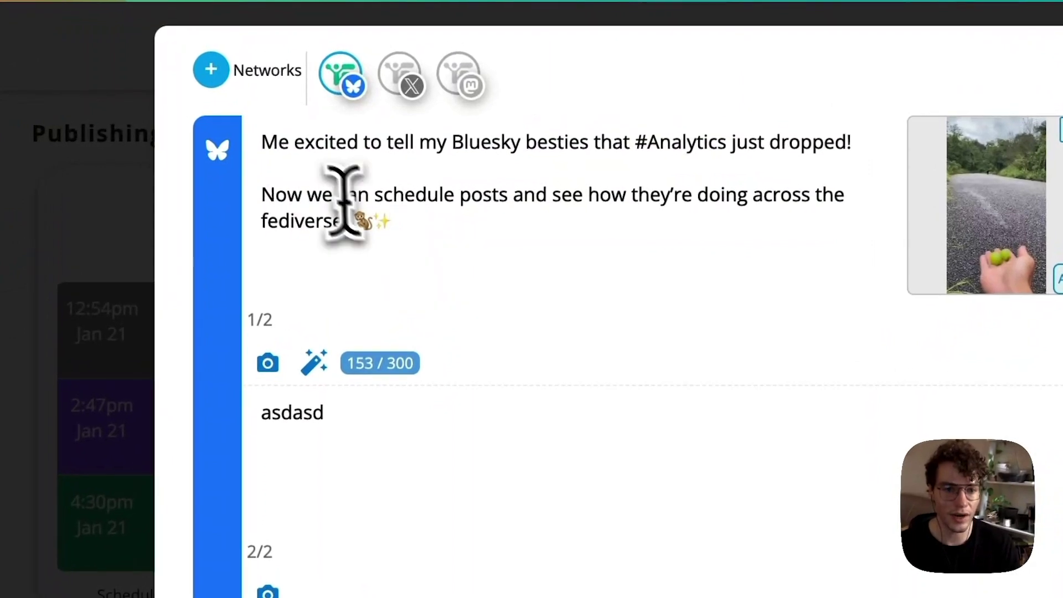
click(450, 429)
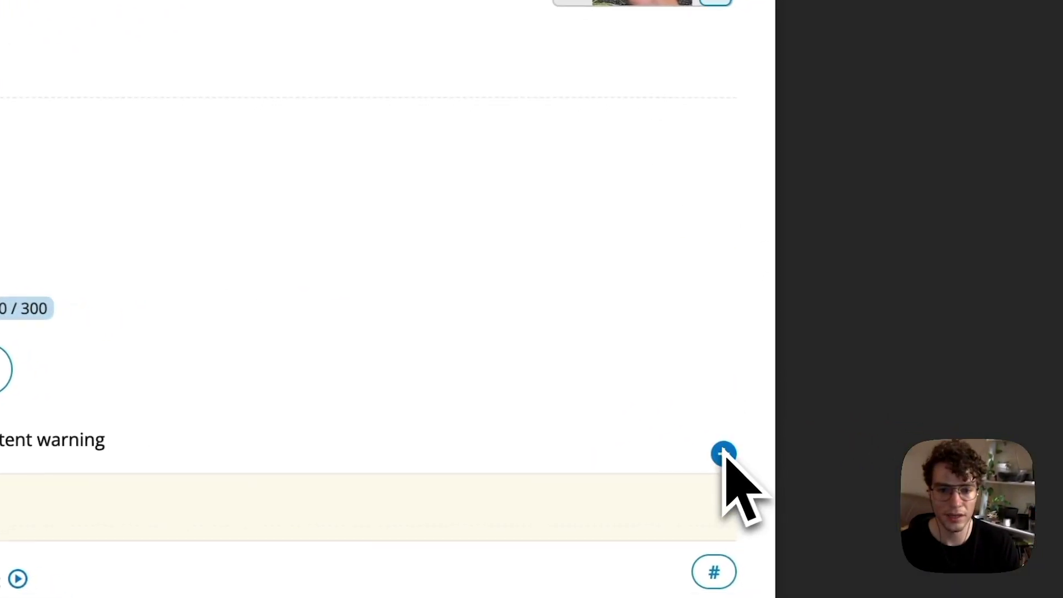
double_click(261, 230)
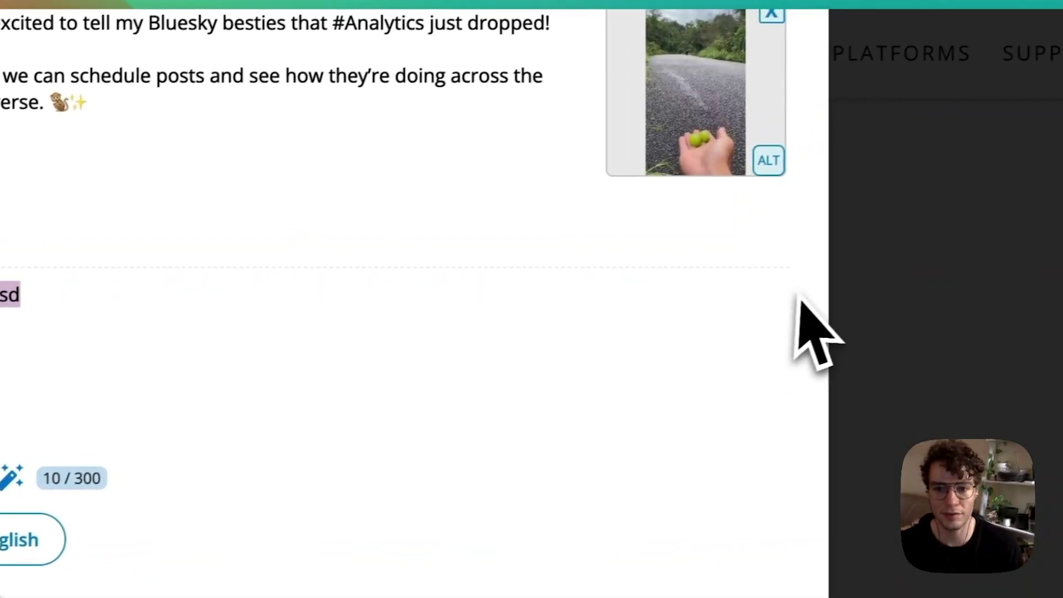
click(748, 302)
click(100, 158)
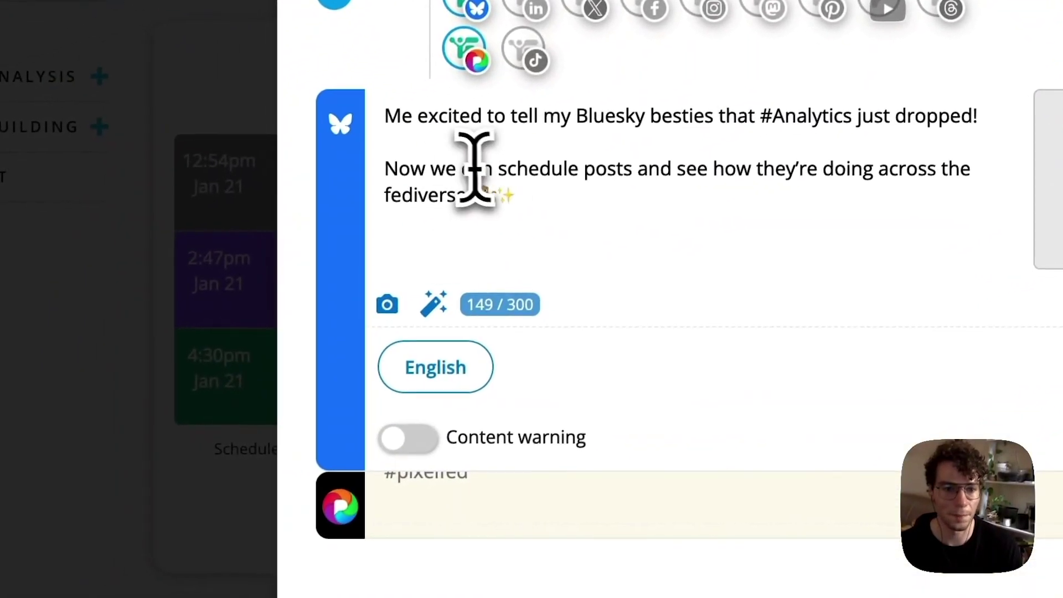
Switch to the Pixelfed version and look over the saved hashtag groups without adding any.
click(346, 501)
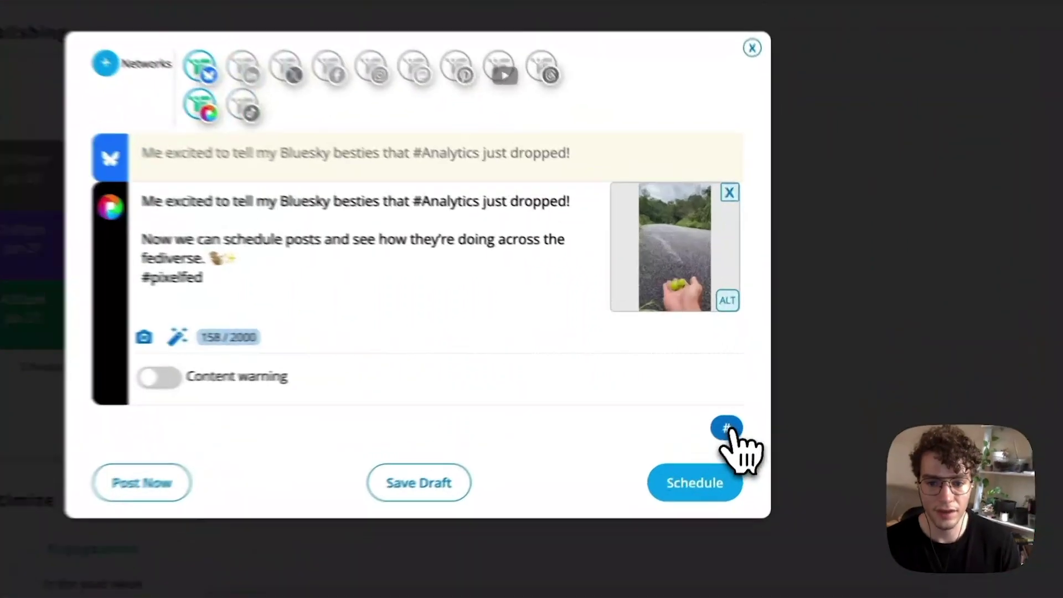
click(745, 404)
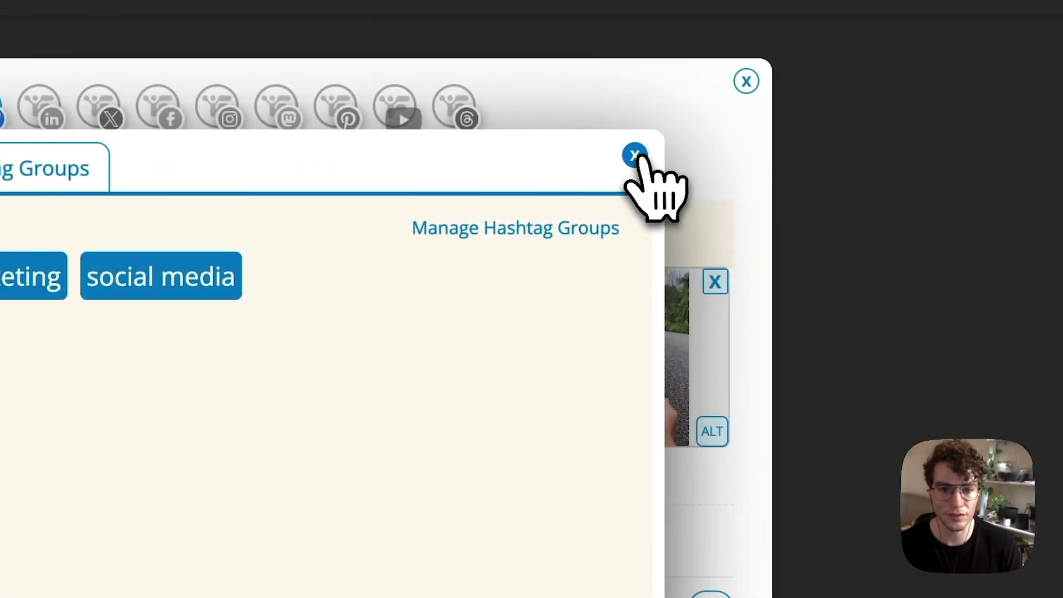
click(635, 155)
Start scheduling the post, look through the available pipelines and choose the Default Pipeline for publishing.
click(736, 498)
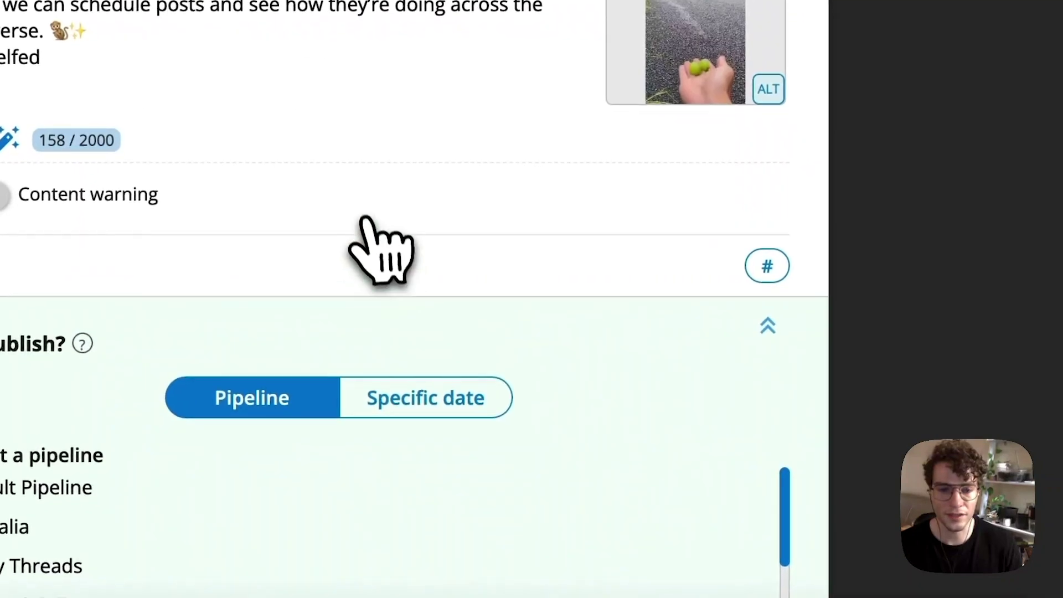
scroll(487, 302, down, 2)
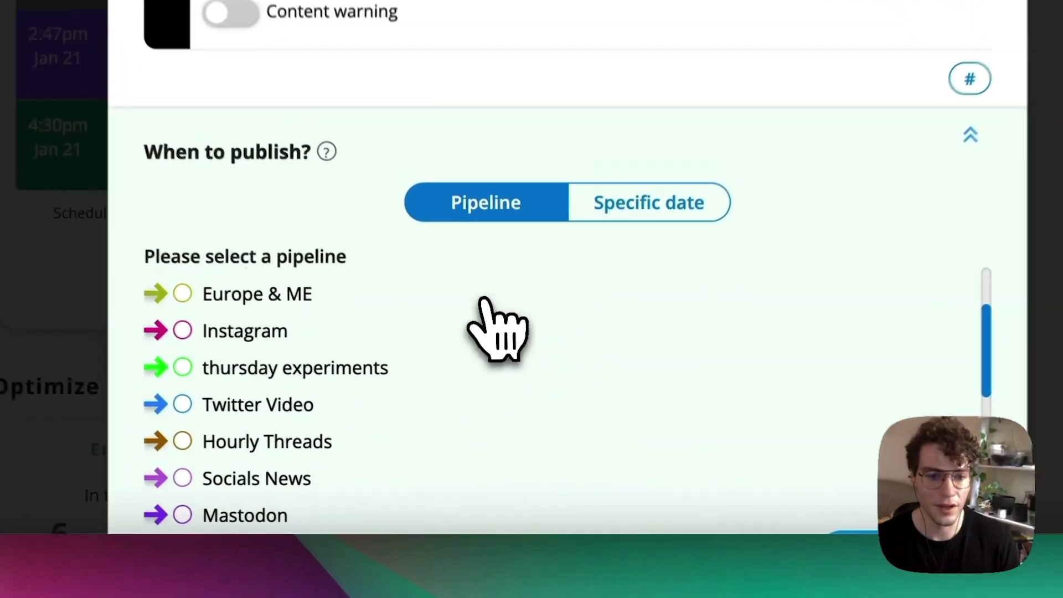
scroll(496, 330, up, 2)
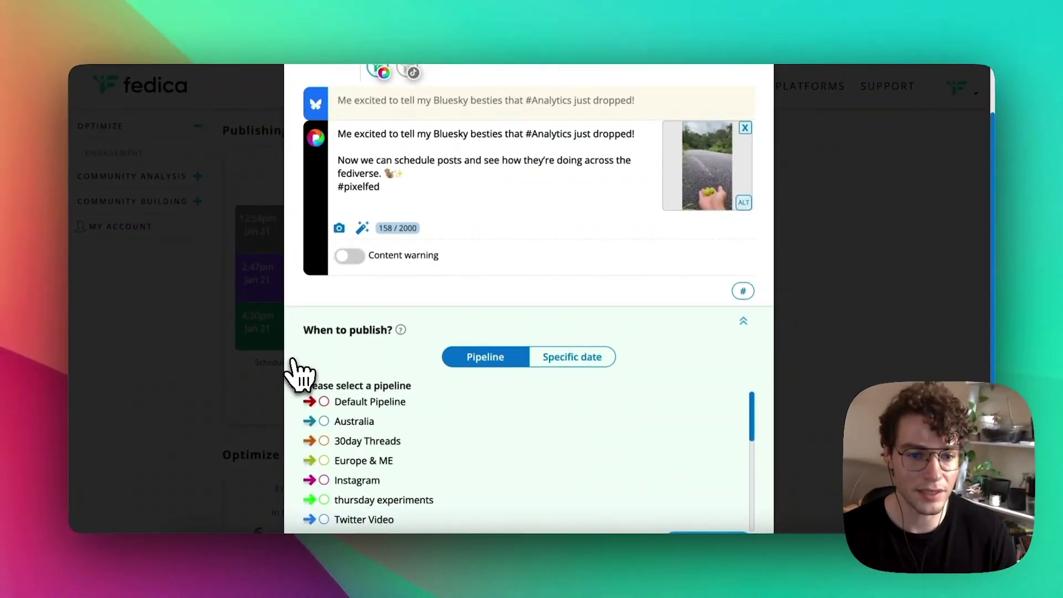
scroll(292, 362, down, 2)
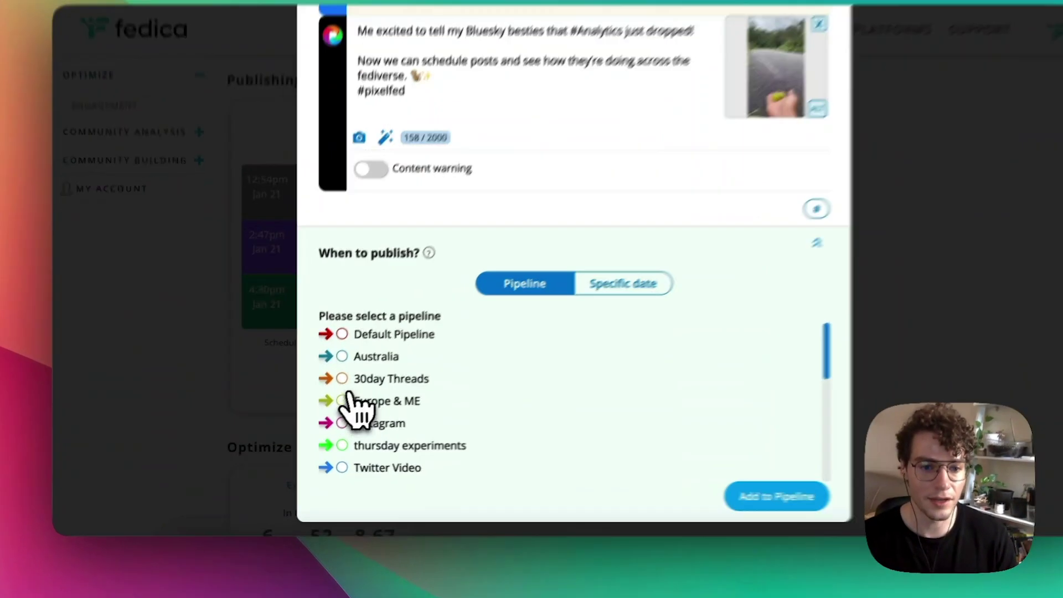
click(324, 394)
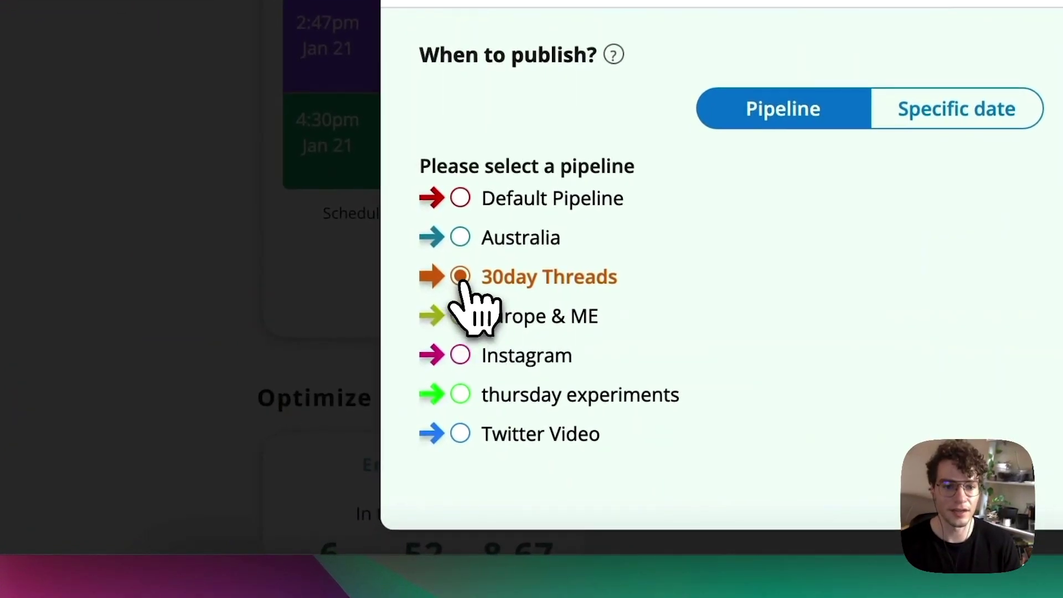
click(461, 200)
Review the network versions that come with the Default Pipeline and compare the pipeline and specific-date scheduling options.
scroll(463, 206, up, 3)
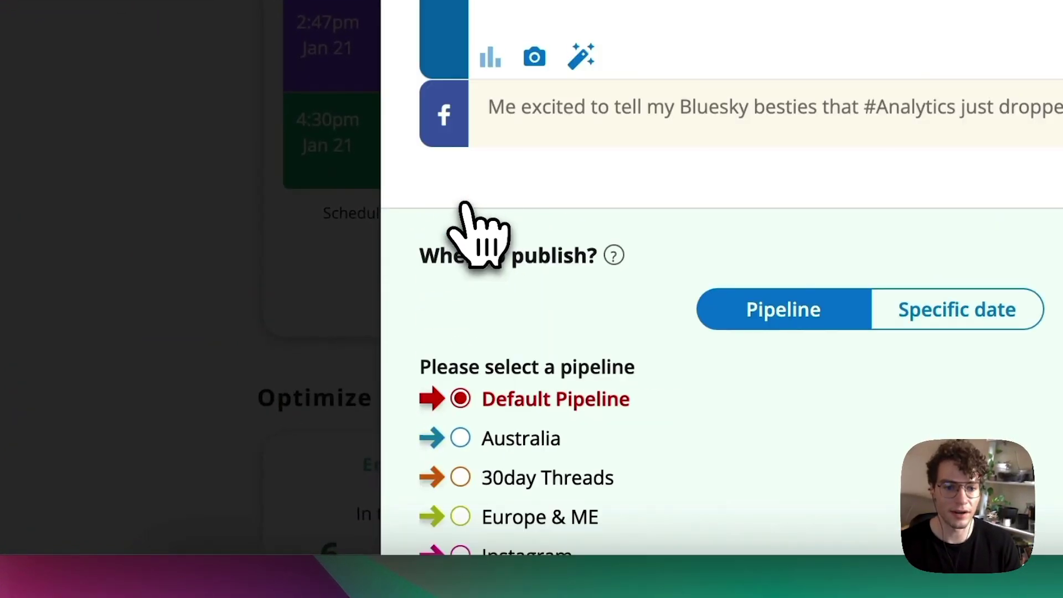
scroll(478, 221, down, 2)
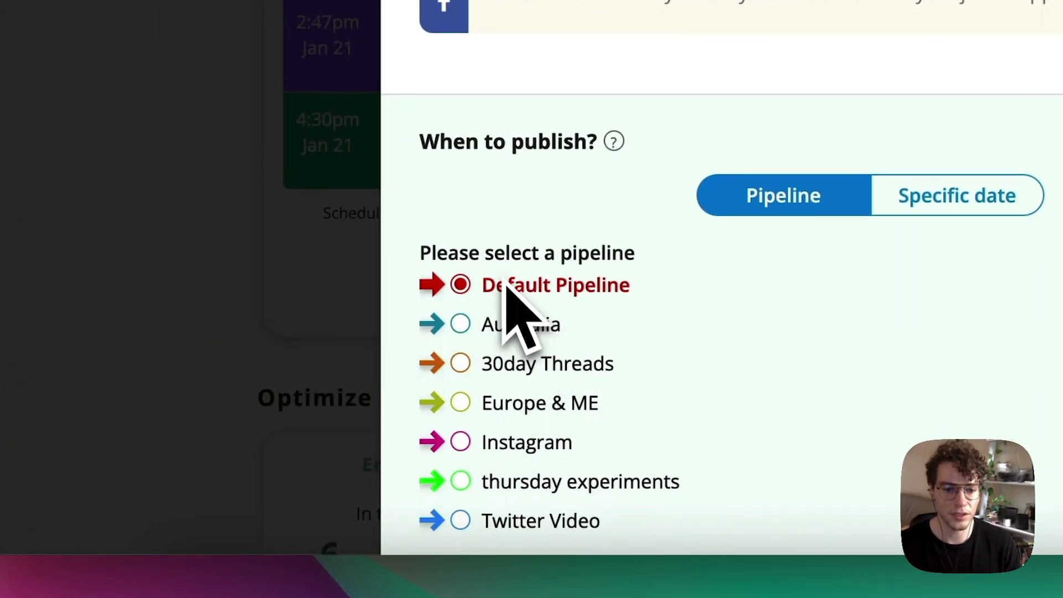
scroll(845, 293, down, 3)
scroll(853, 338, up, 3)
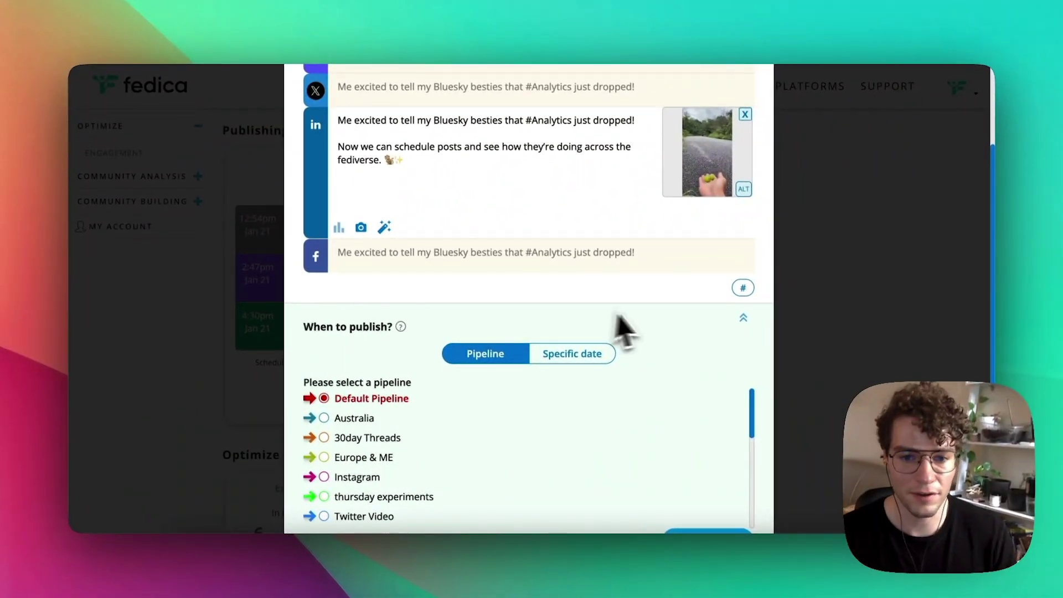
scroll(571, 332, down, 1)
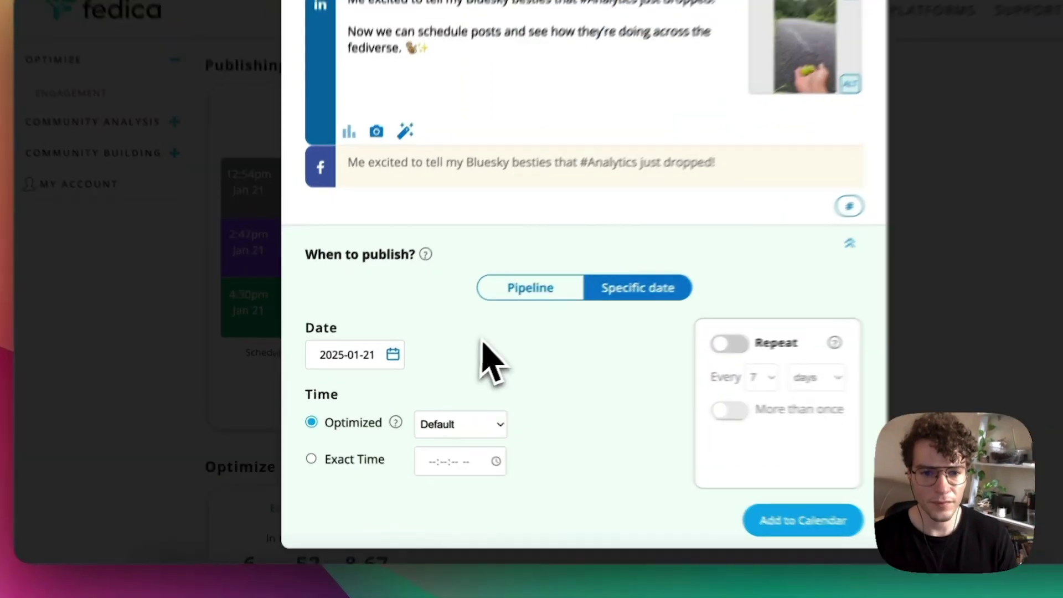
click(486, 310)
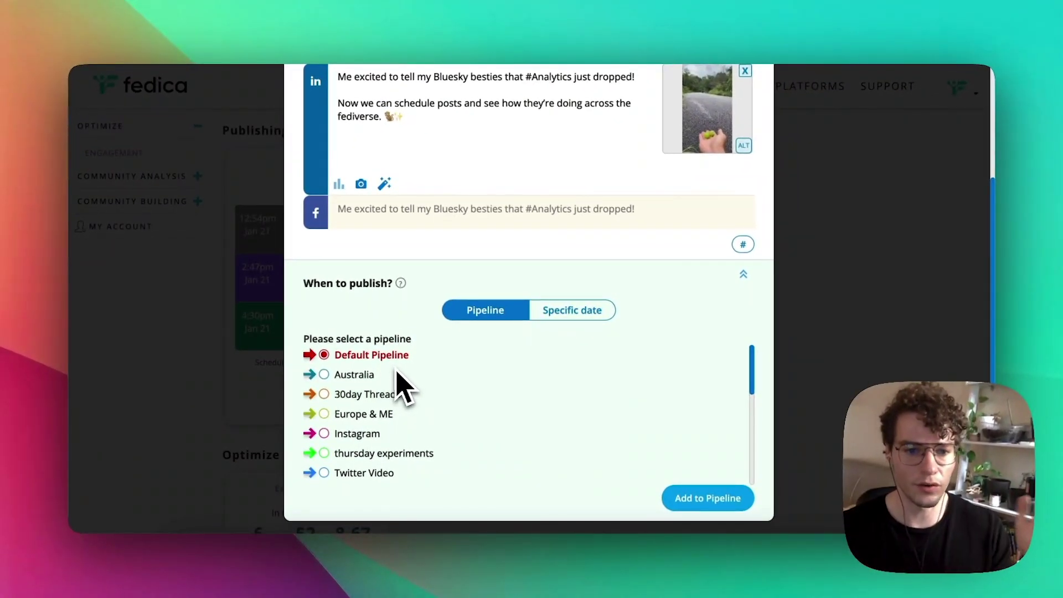
Schedule the post for the specific date 2025-01-25 at an optimized time and add it to the calendar.
click(601, 318)
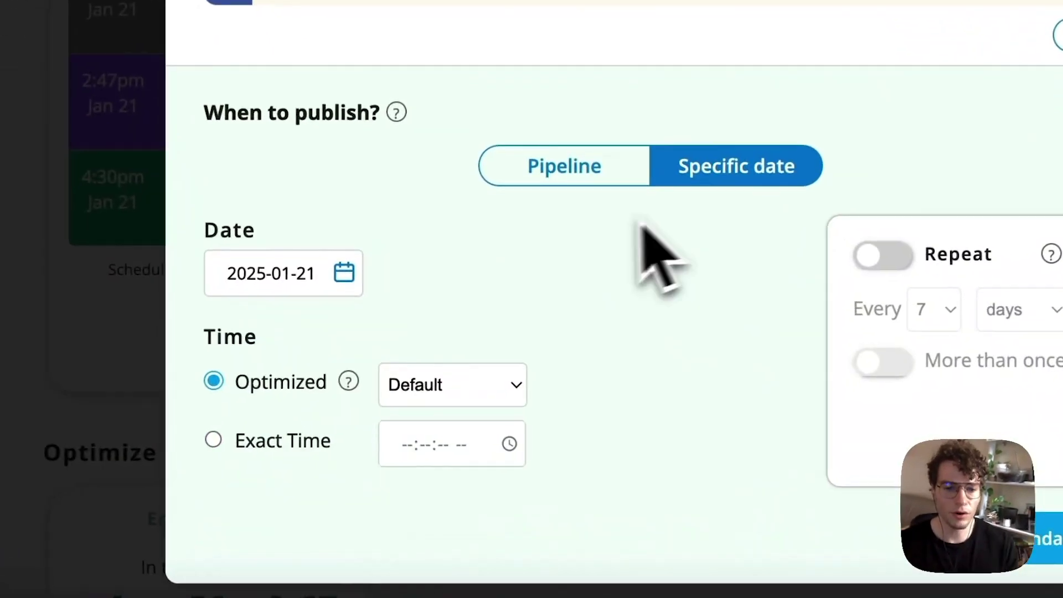
click(375, 364)
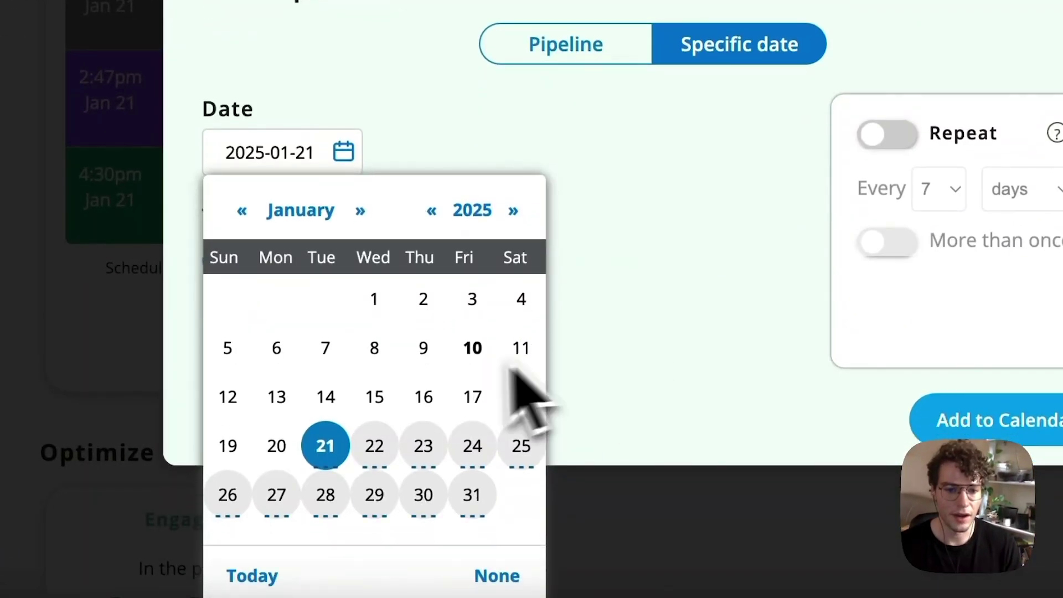
click(521, 446)
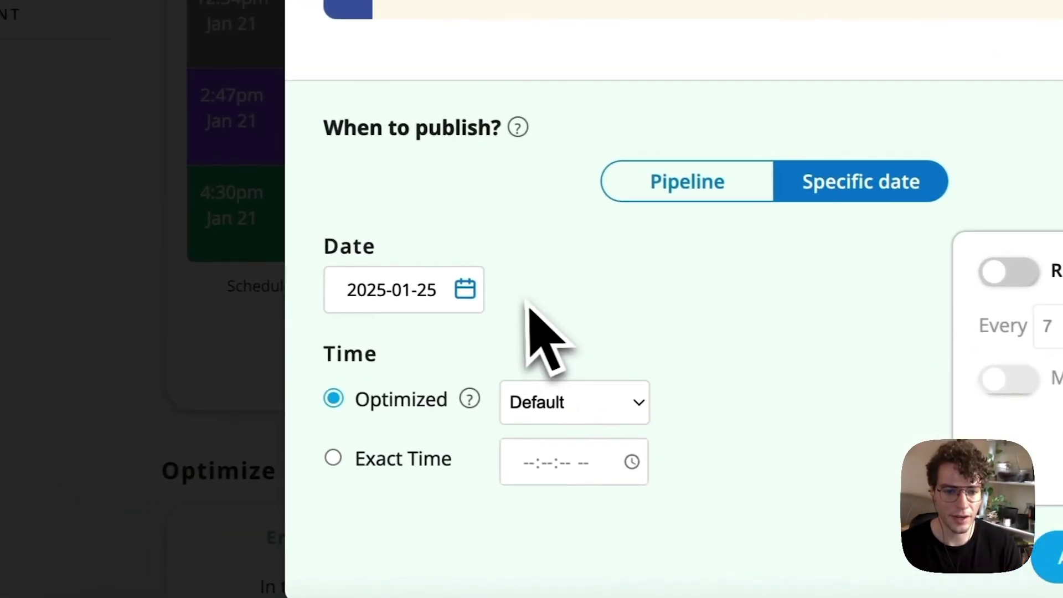
click(602, 410)
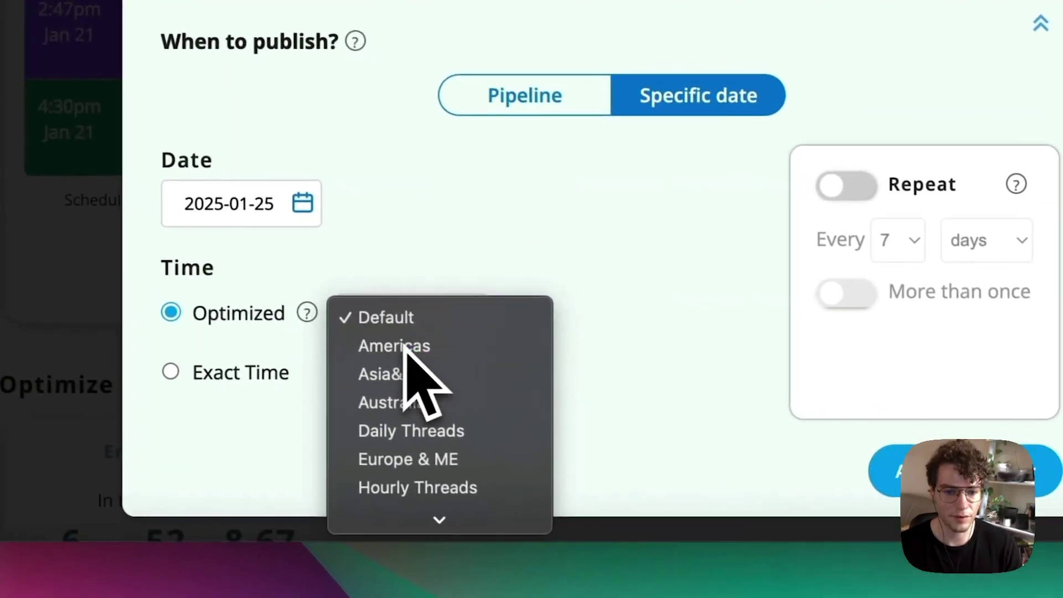
click(602, 440)
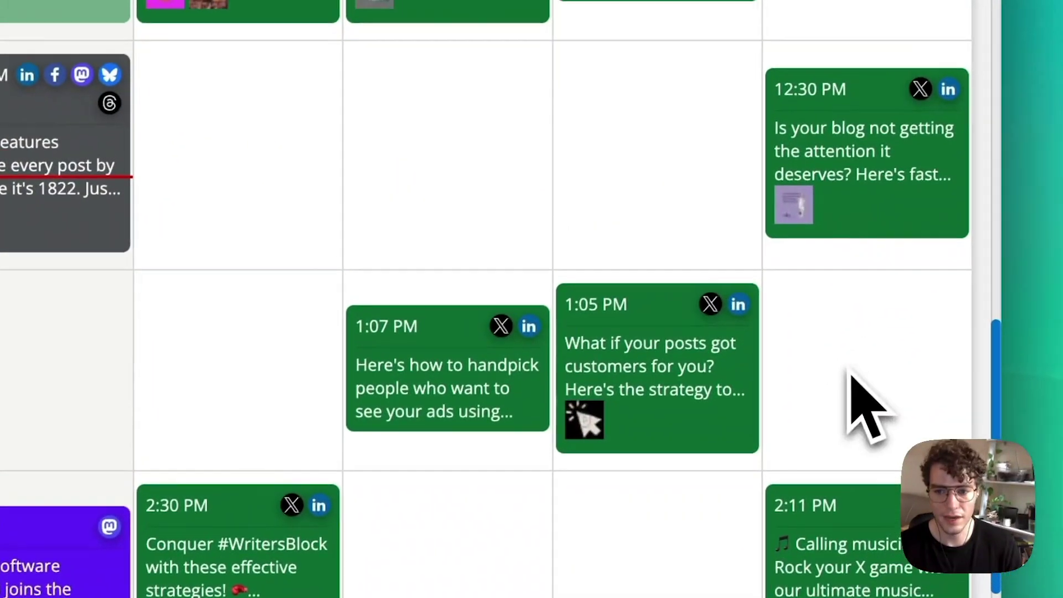
Preview the newly scheduled post and the 2:47 PM Mastodon post, and look through the other posts in the calendar.
click(864, 388)
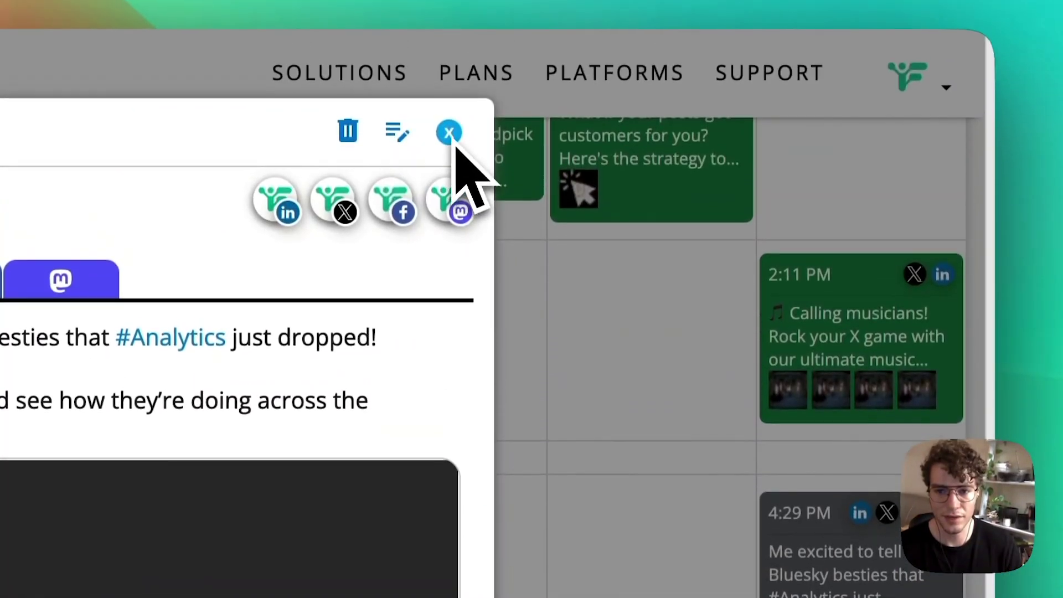
click(451, 134)
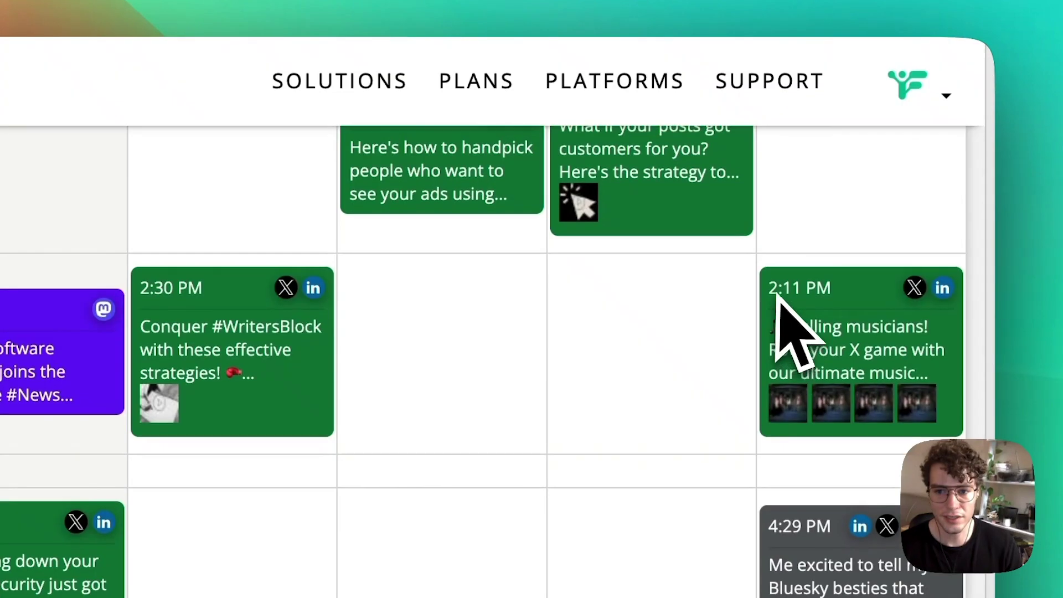
scroll(257, 423, up, 2)
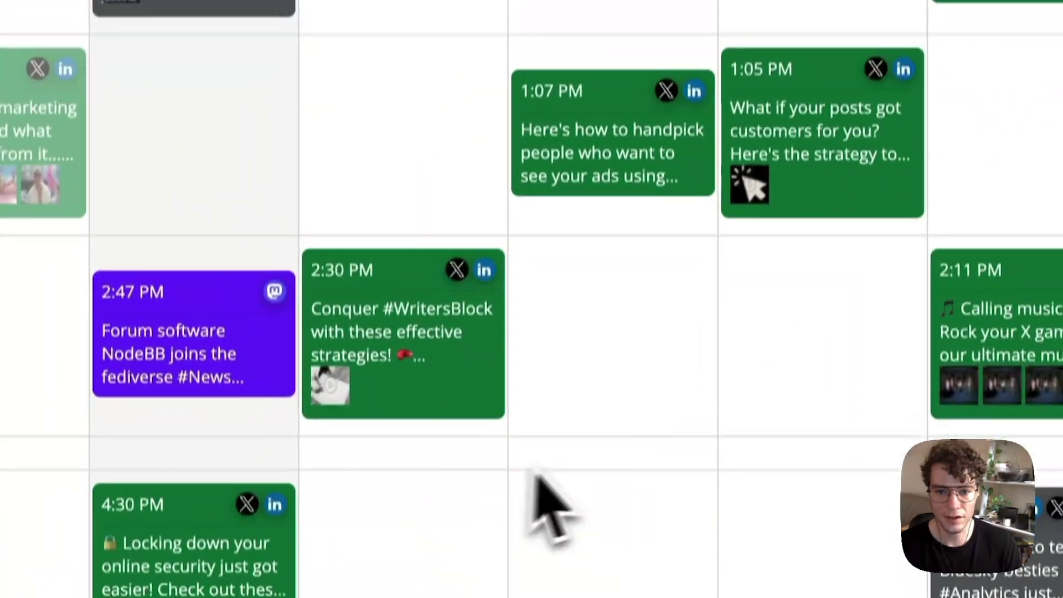
scroll(443, 360, up, 5)
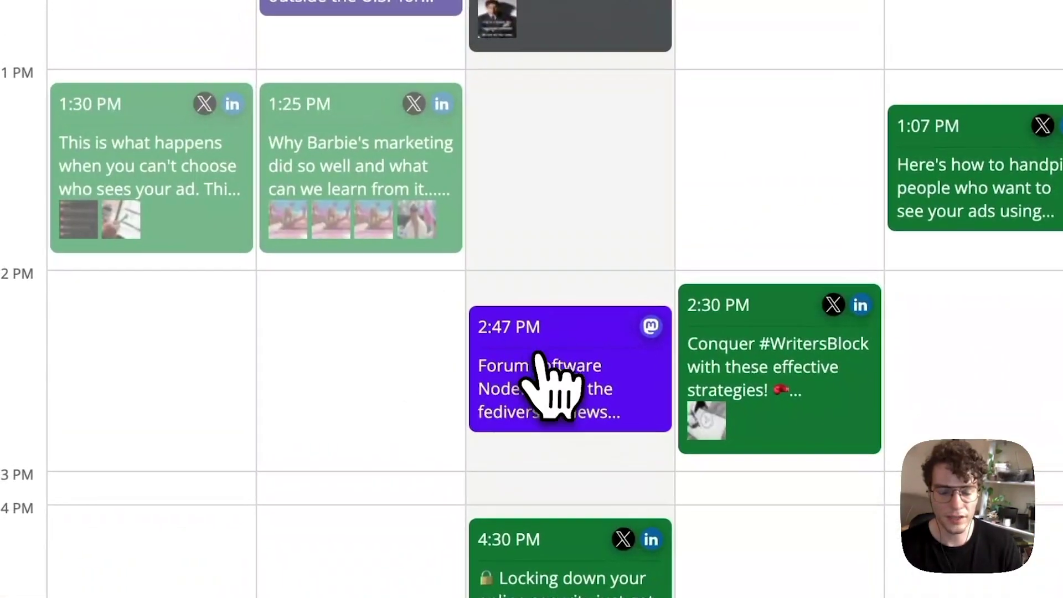
click(566, 342)
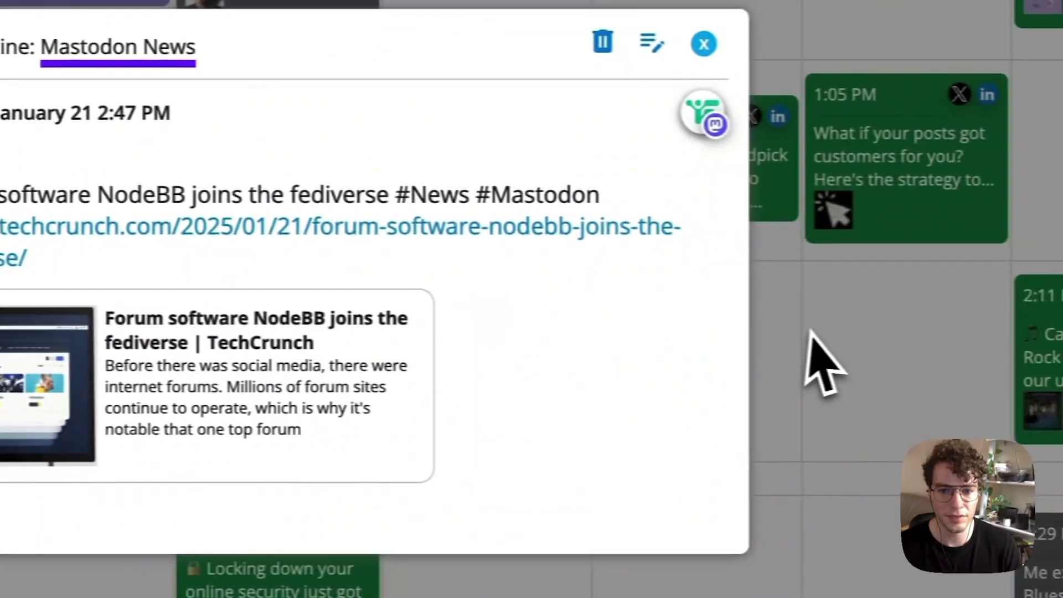
click(819, 361)
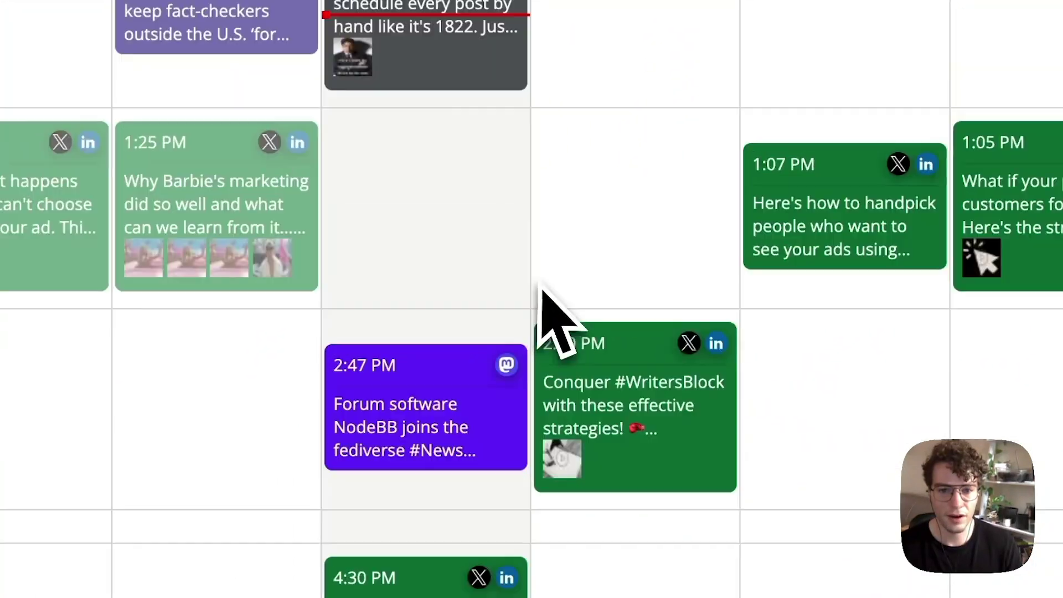
scroll(540, 287, up, 5)
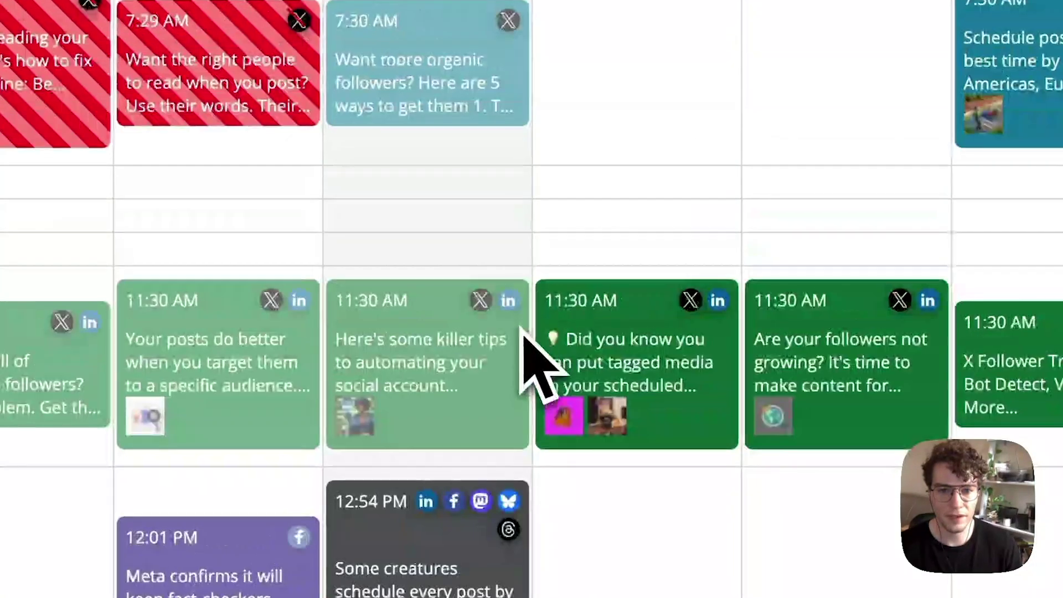
scroll(631, 332, down, 10)
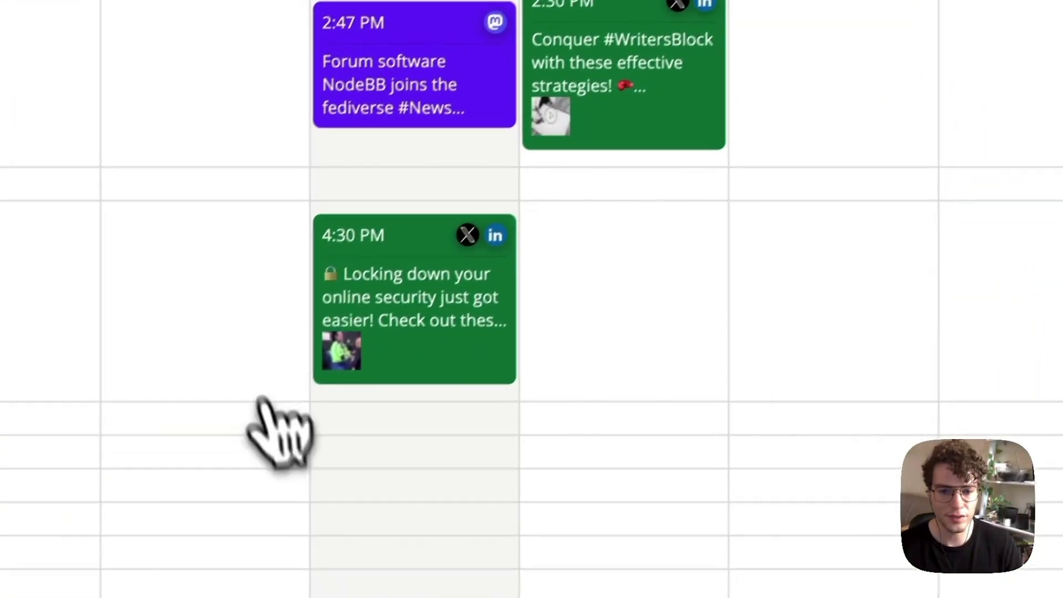
Preview the network versions of the post scheduled for January 25 at 4:29 PM and open it for editing.
click(330, 260)
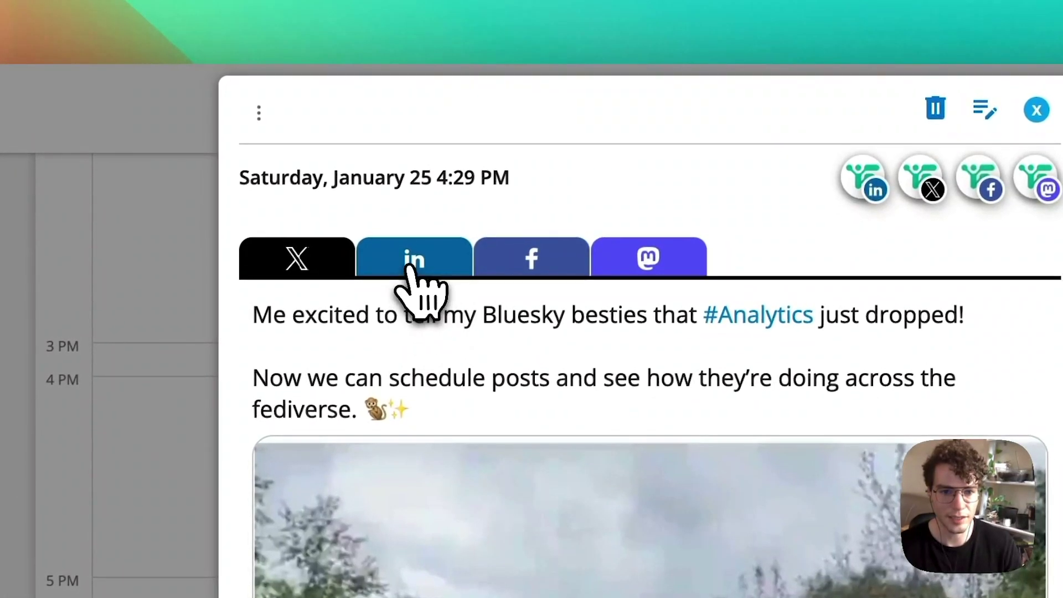
scroll(545, 327, down, 1)
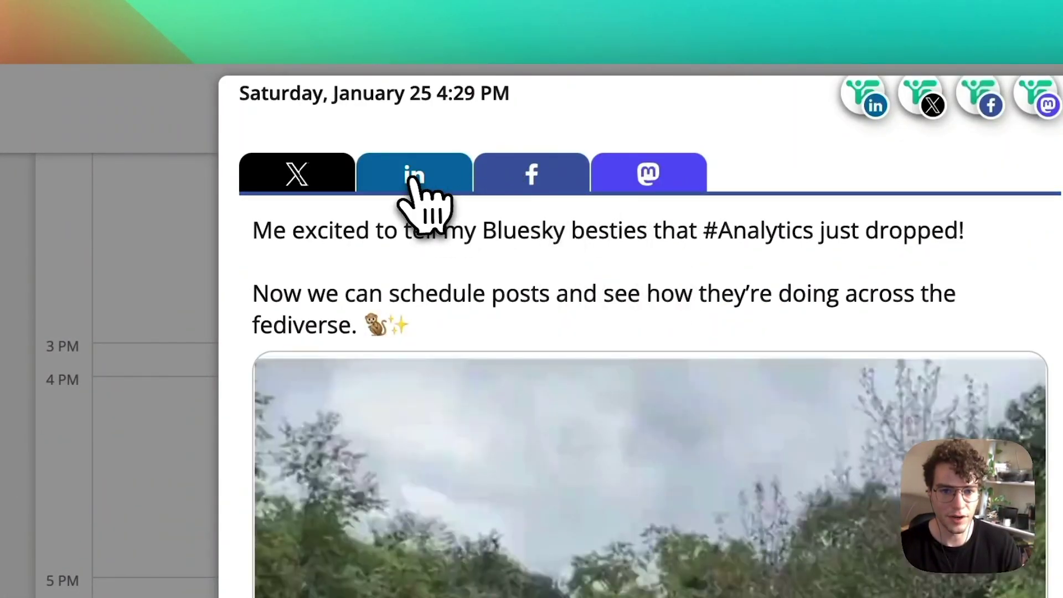
scroll(604, 343, up, 1)
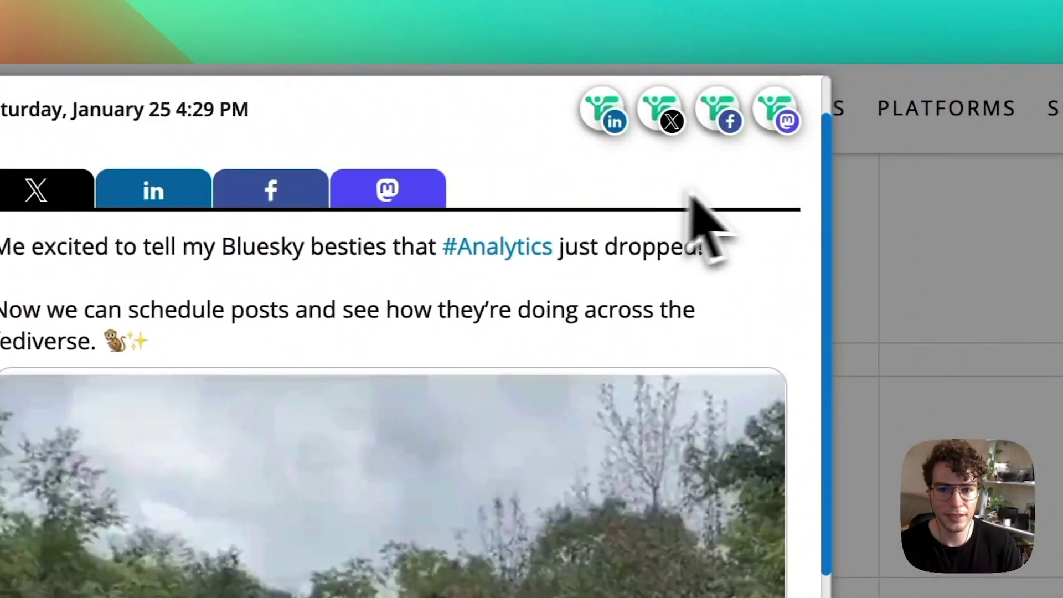
scroll(715, 227, up, 1)
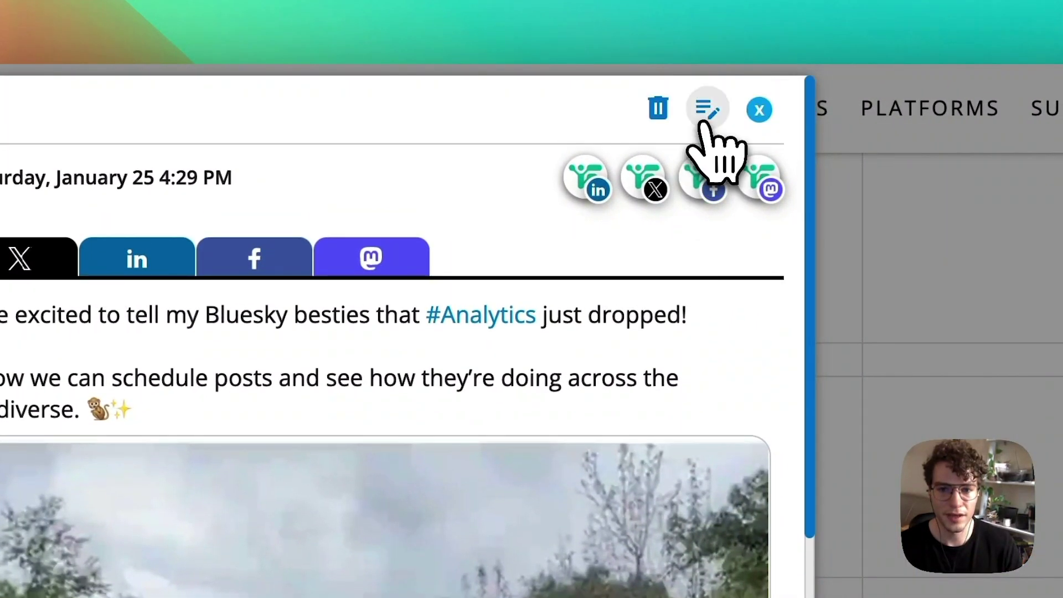
click(708, 111)
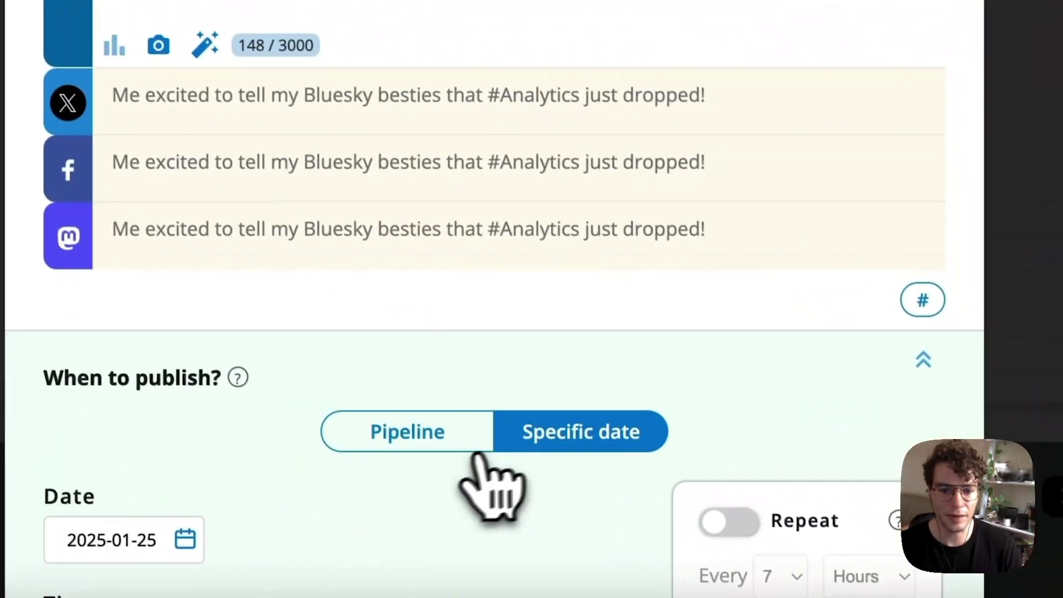
Limit the post scheduled for 2025-01-25 to Bluesky and Pixelfed, update it, and preview it from the calendar.
click(393, 151)
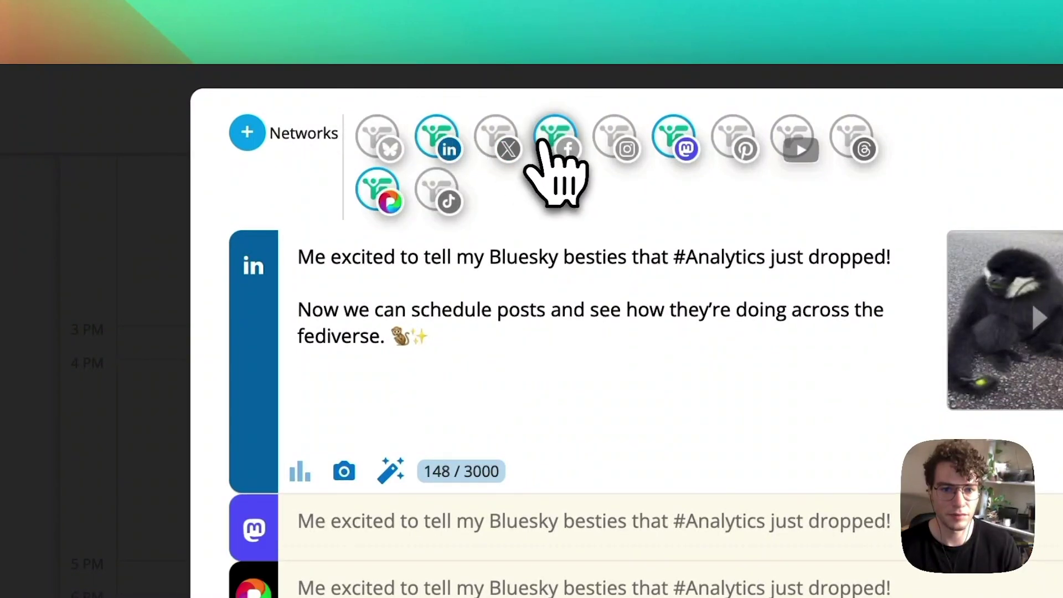
click(378, 139)
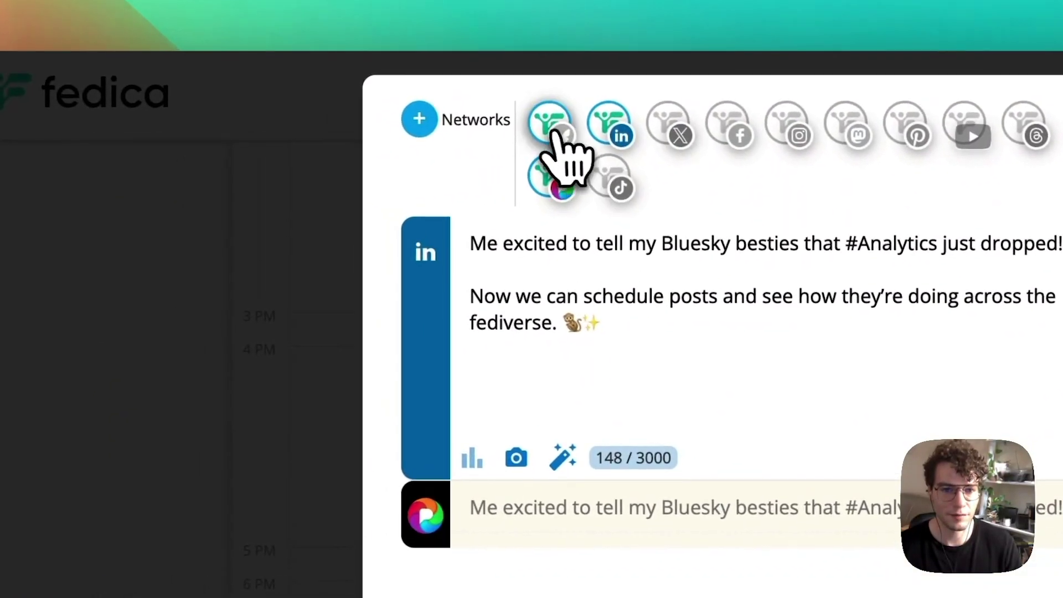
click(440, 143)
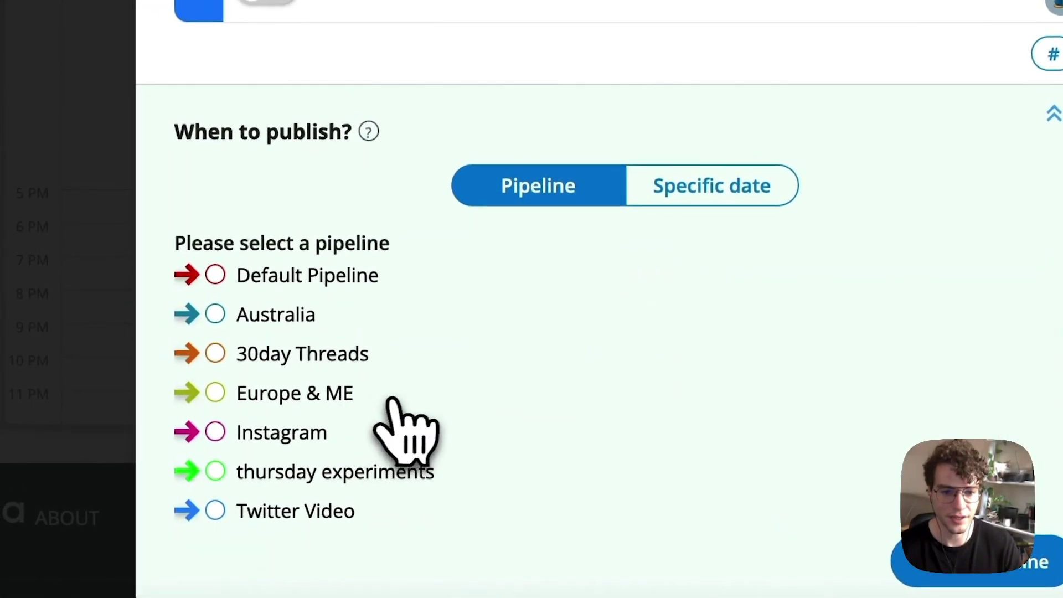
click(413, 87)
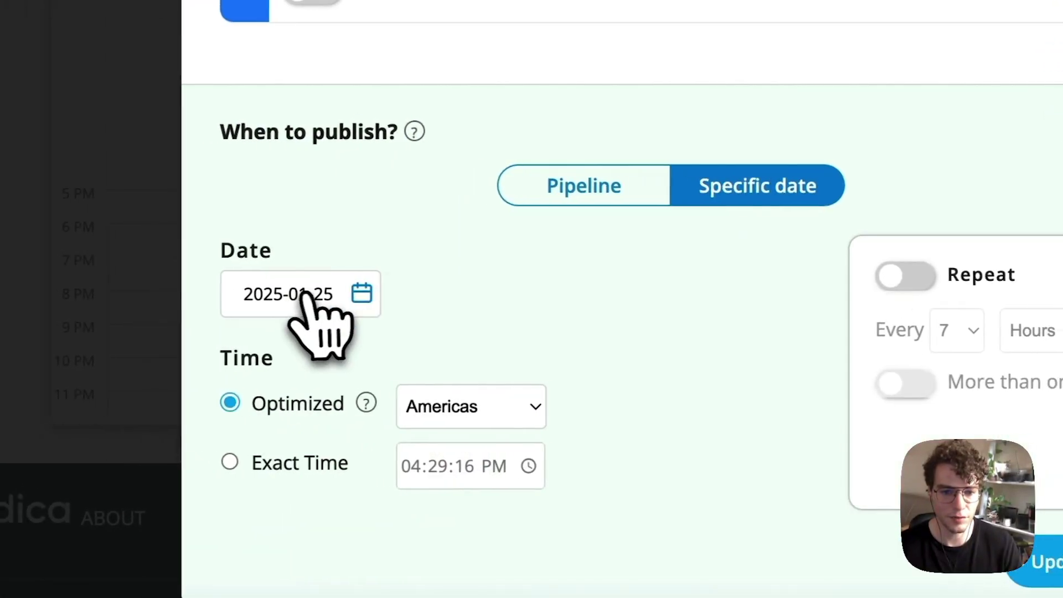
click(1036, 562)
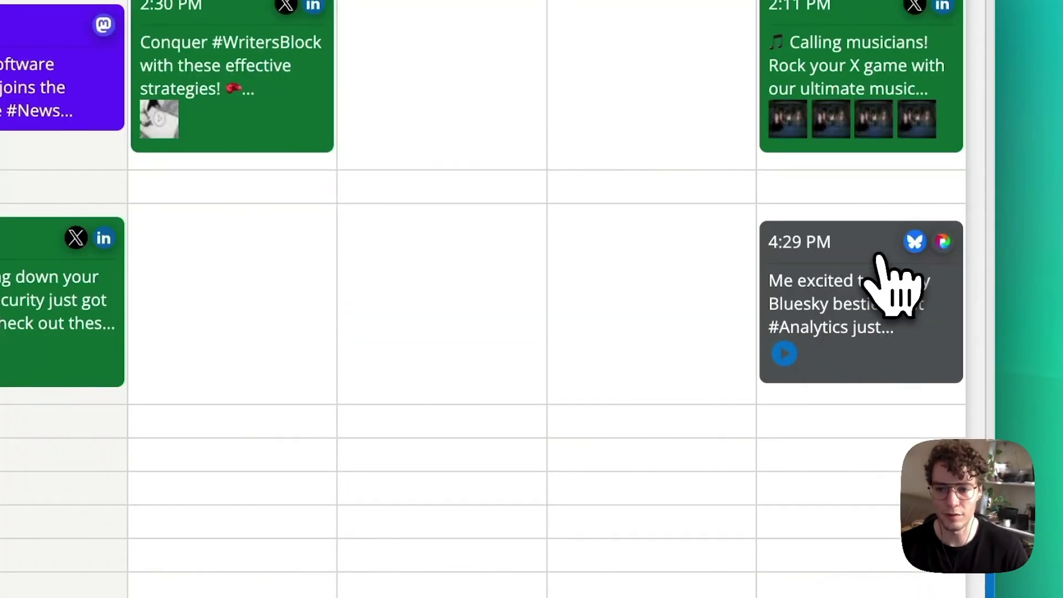
click(894, 283)
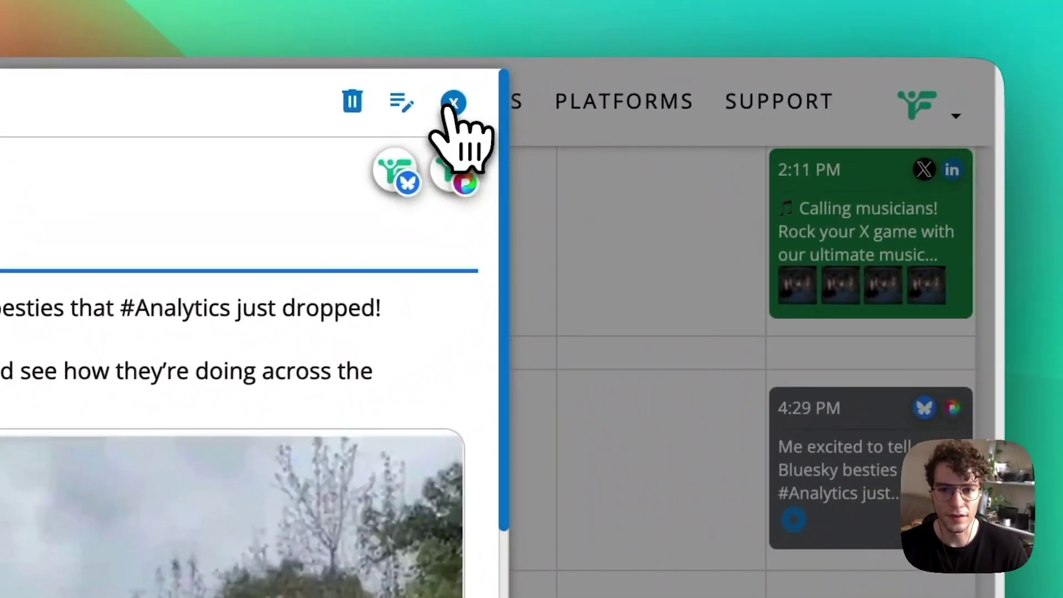
click(450, 100)
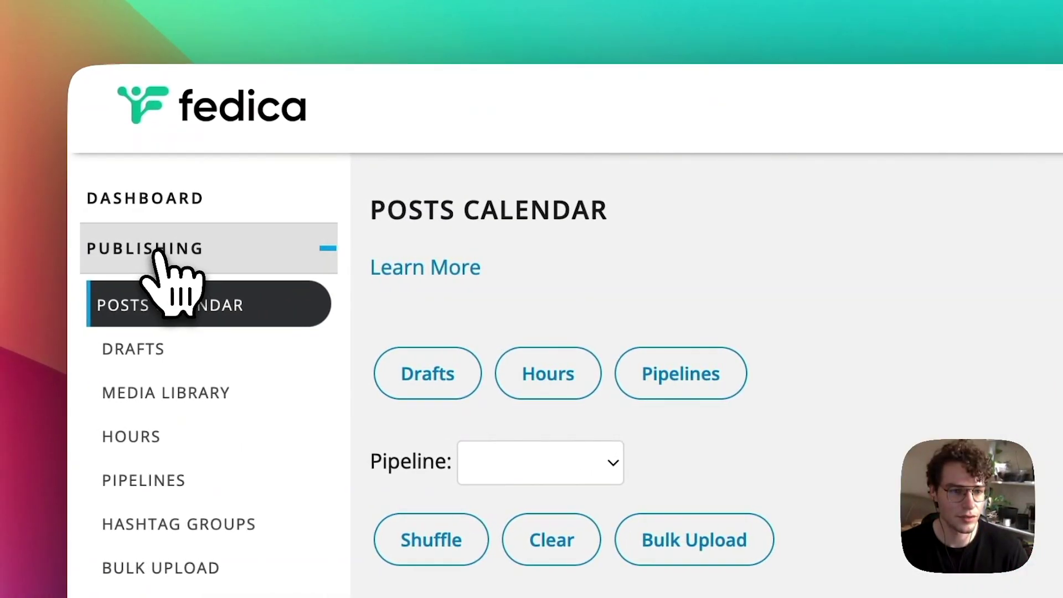
Open the engagement analytics, try the fedicahq Threads account, and switch to the fedica.com Bluesky account.
click(158, 250)
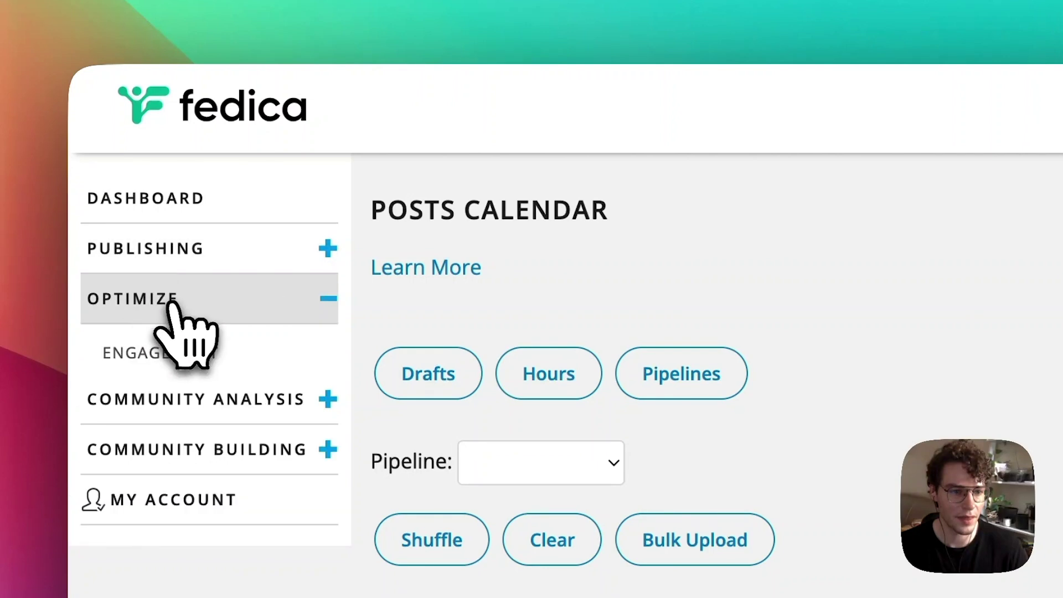
click(159, 355)
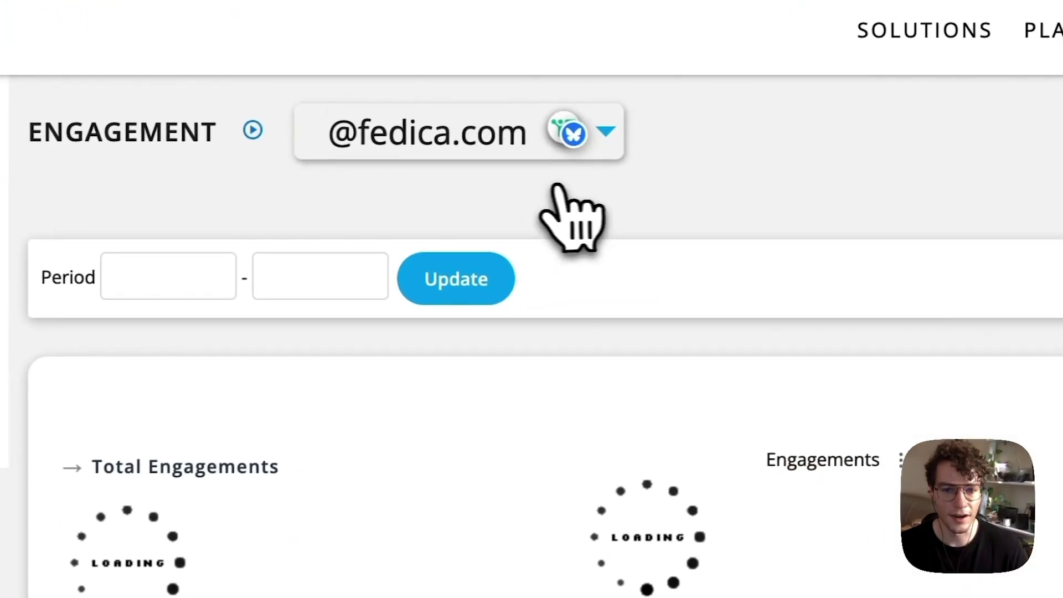
click(413, 157)
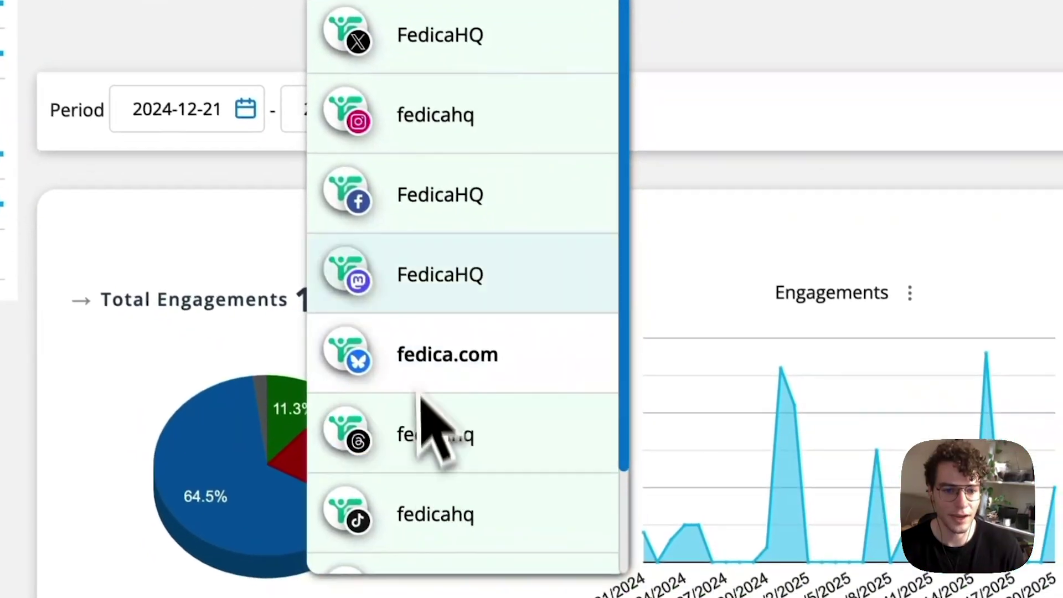
scroll(482, 468, down, 1)
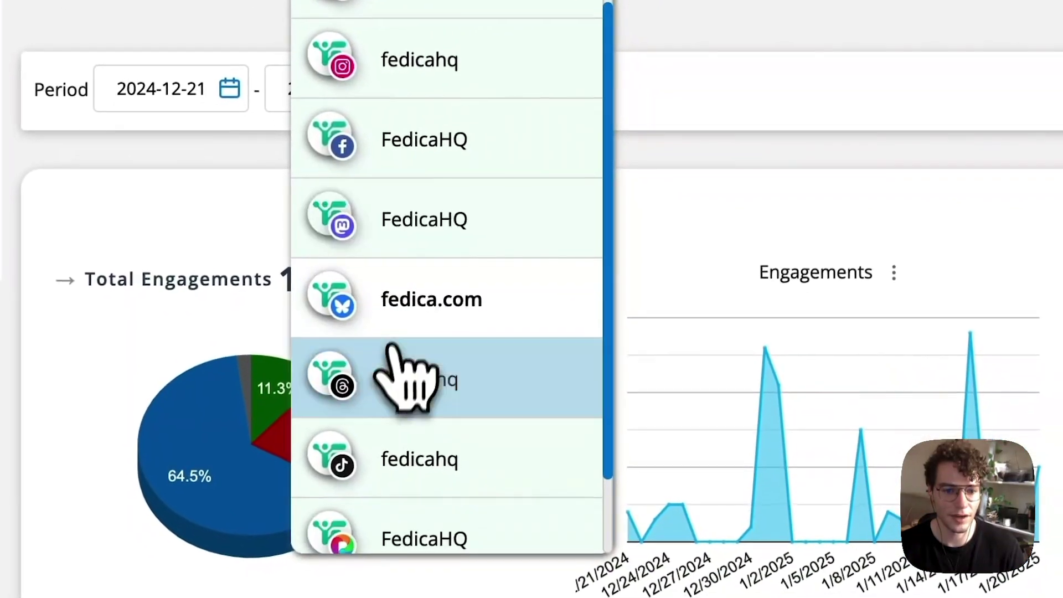
click(491, 470)
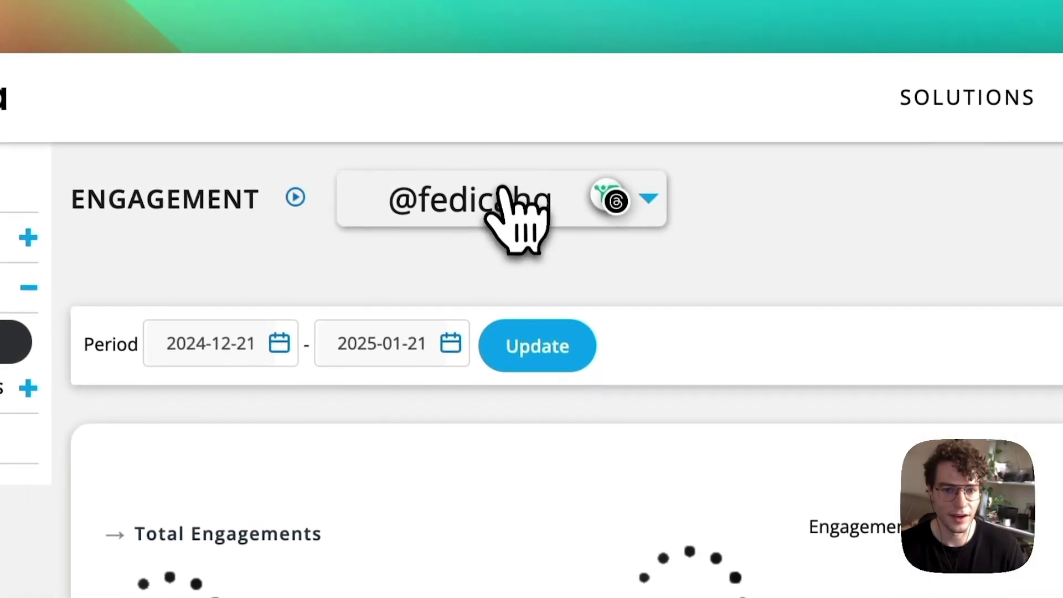
click(506, 196)
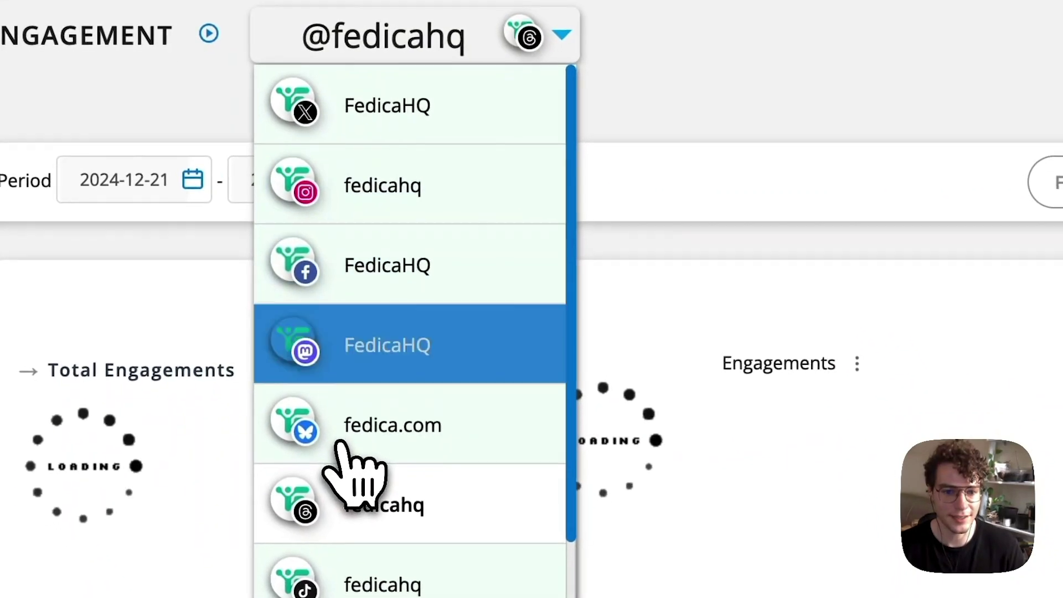
key(Down)
key(Return)
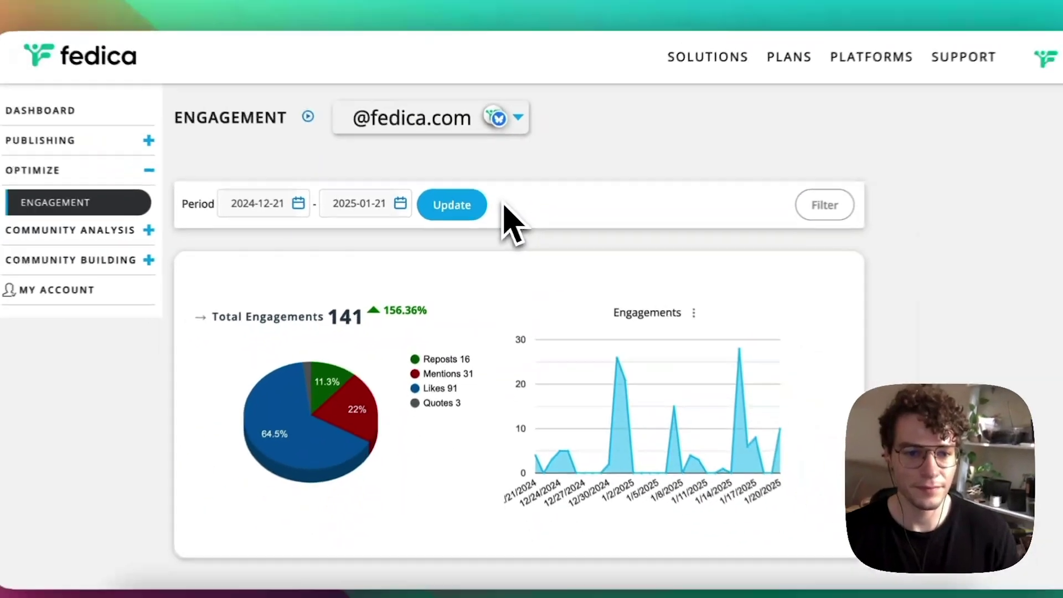
Review the Bluesky account's engagement totals and top posts, and look over the report's filter options.
scroll(534, 236, down, 2)
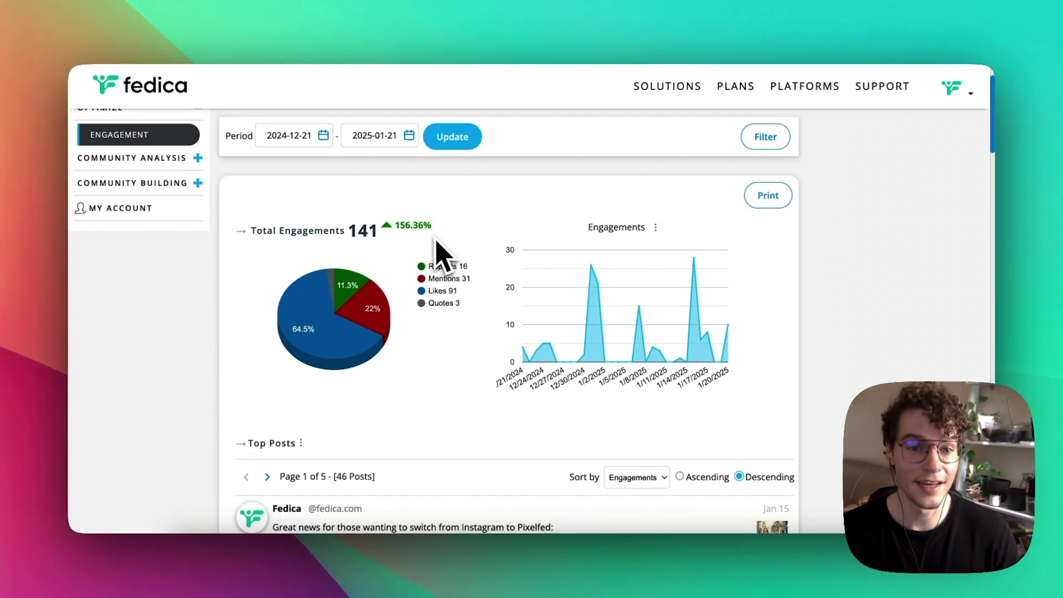
scroll(438, 254, up, 1)
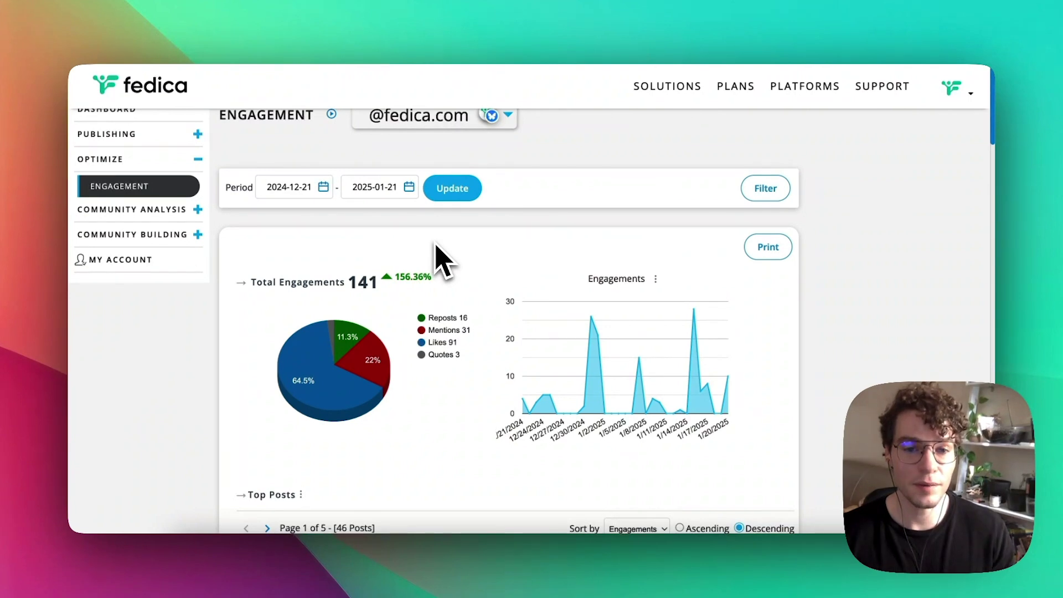
scroll(426, 260, down, 10)
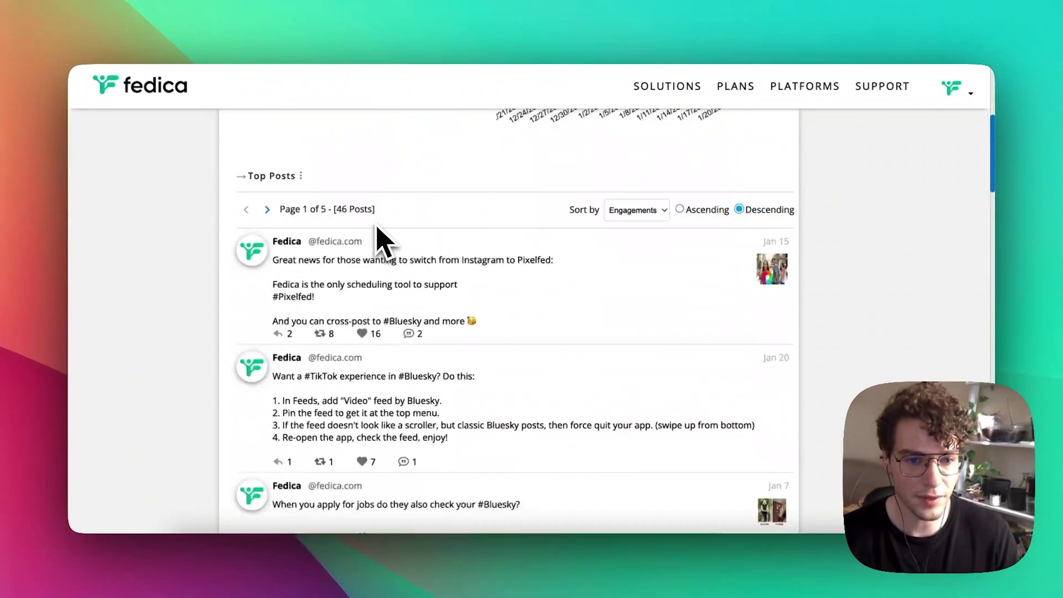
scroll(327, 264, up, 15)
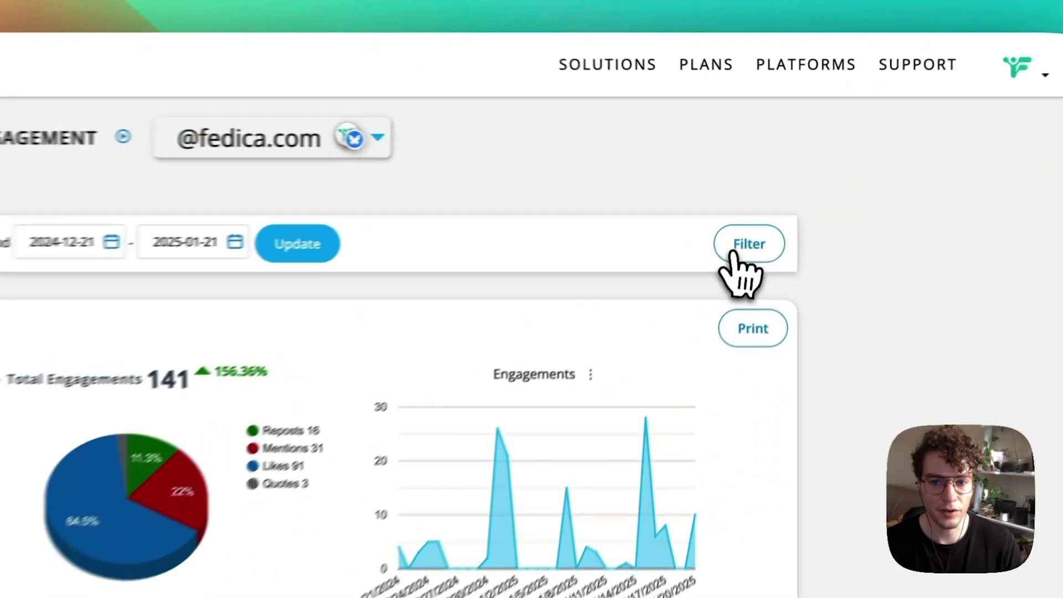
click(766, 210)
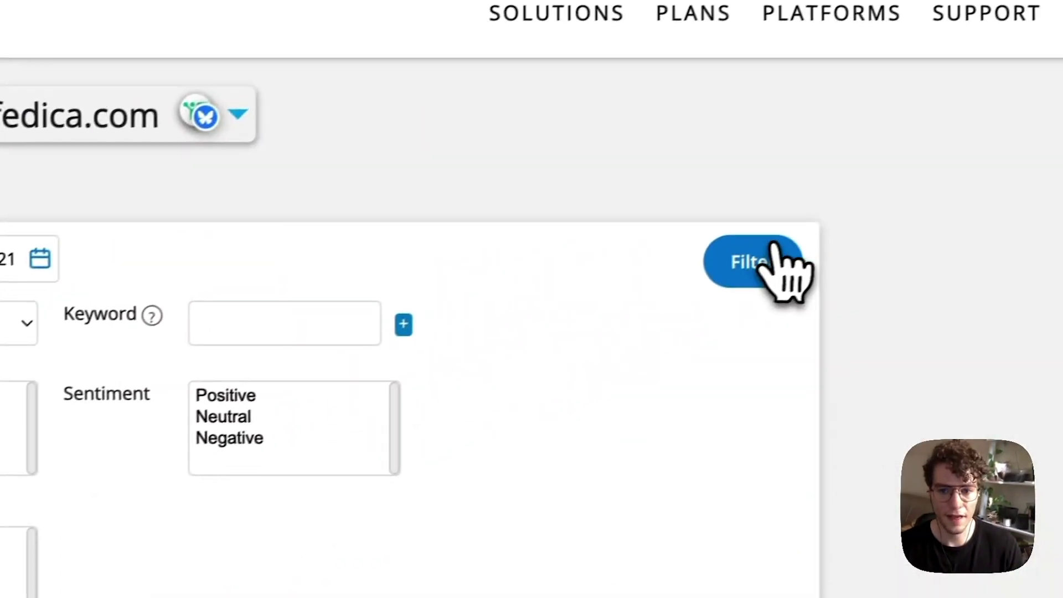
click(778, 252)
Set the start of the engagement period to 2024-10-01 and update the report.
click(233, 297)
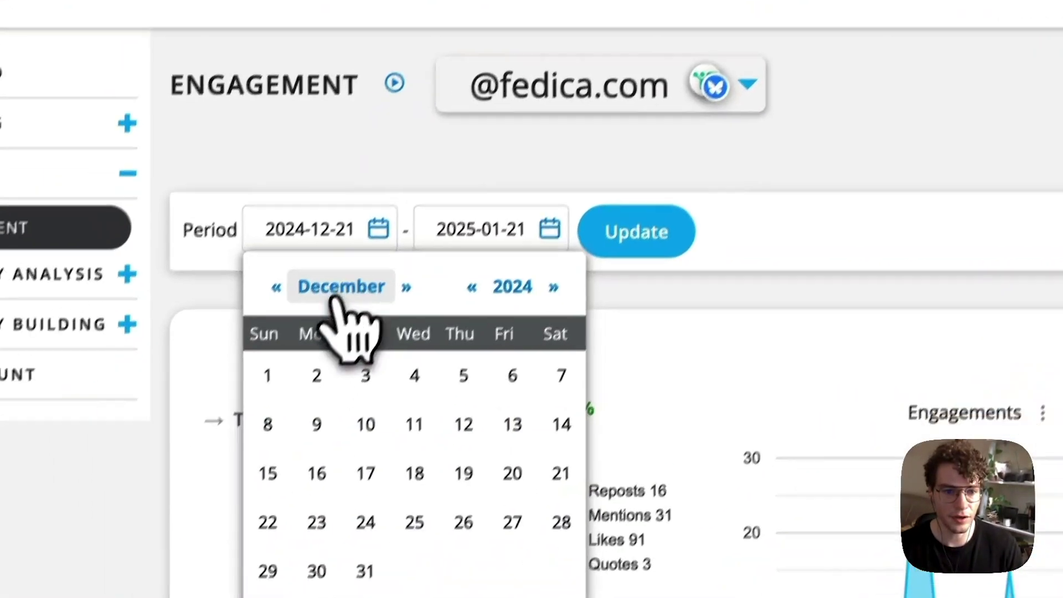
click(276, 287)
click(358, 158)
click(448, 246)
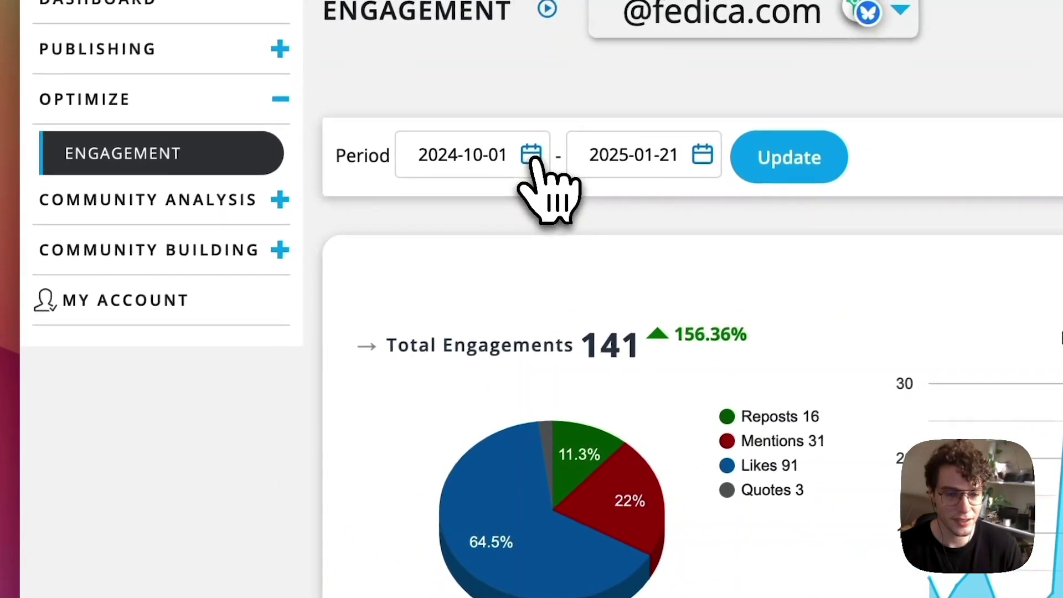
click(492, 121)
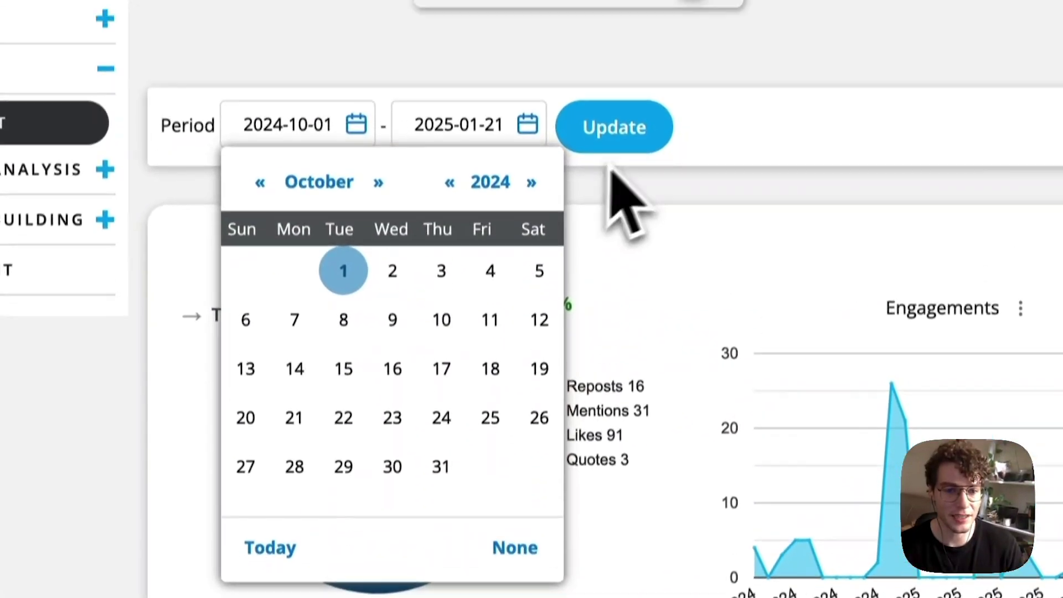
click(631, 79)
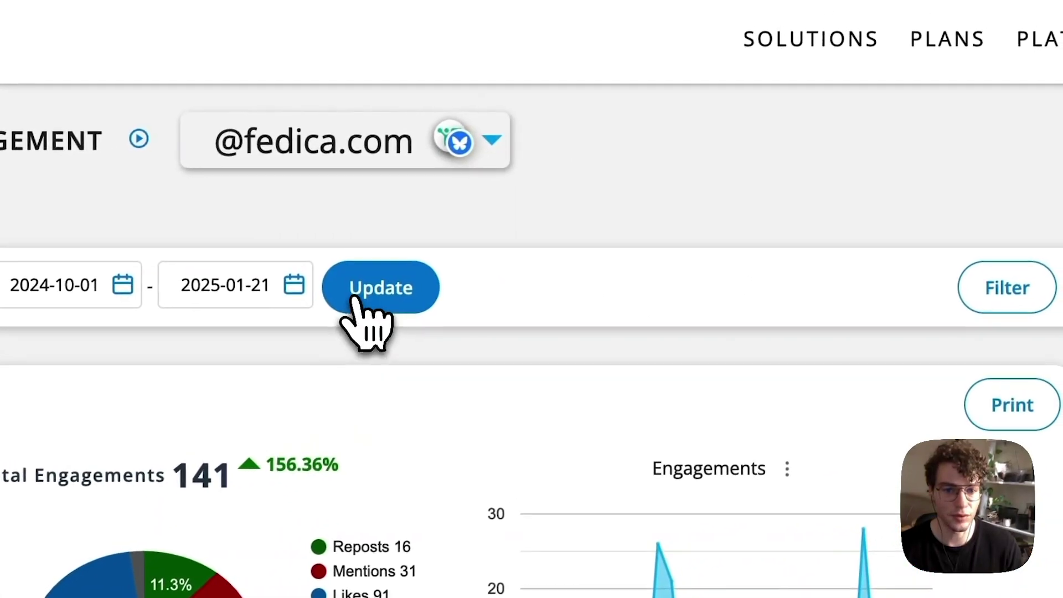
click(570, 214)
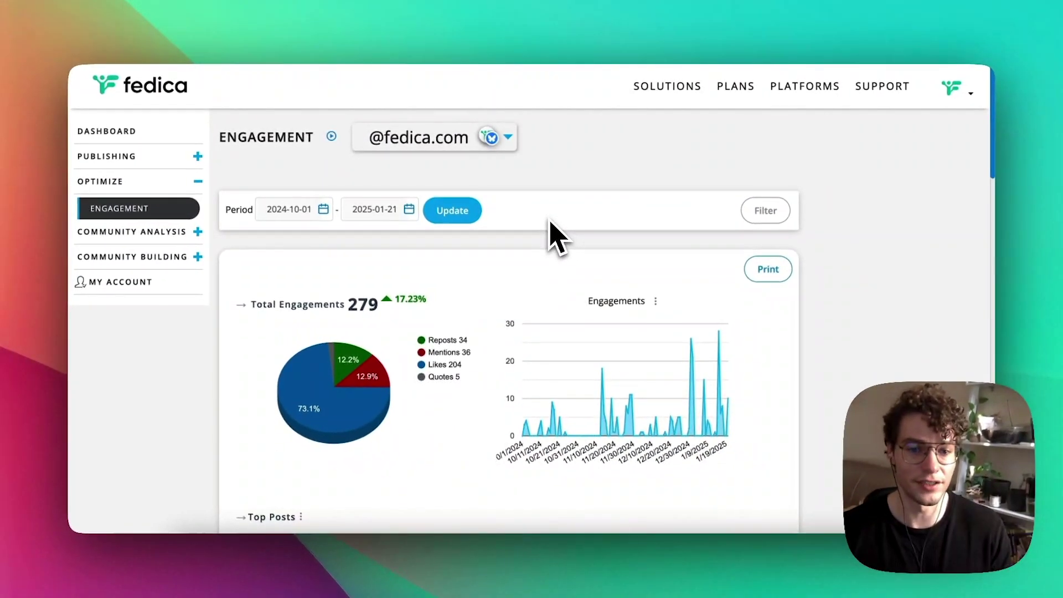
Examine the engagement charts and top posts for the extended period, including the Excel export option for Top Posts.
scroll(534, 237, down, 5)
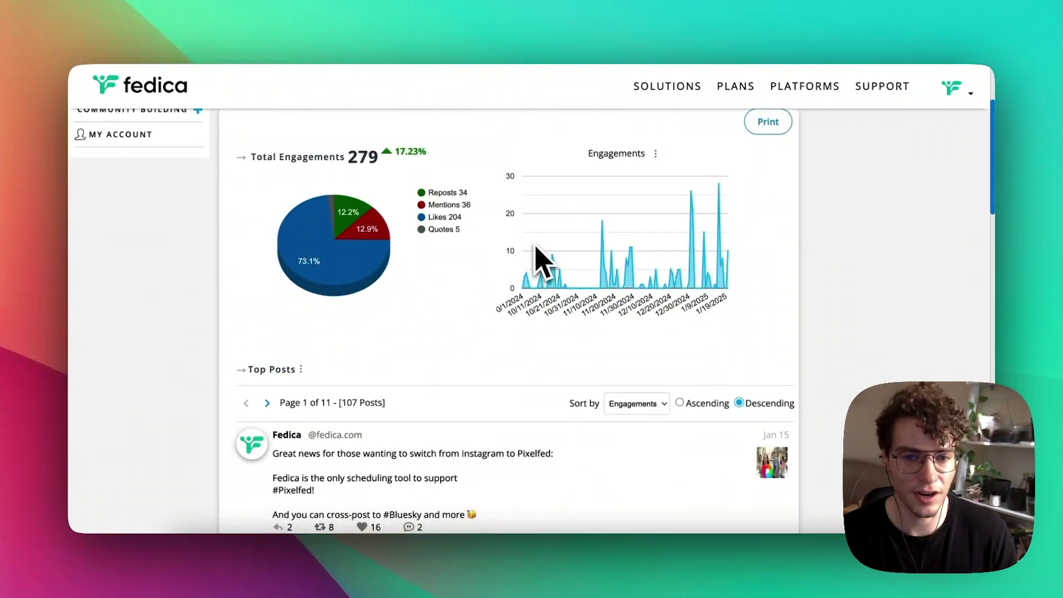
scroll(541, 257, up, 5)
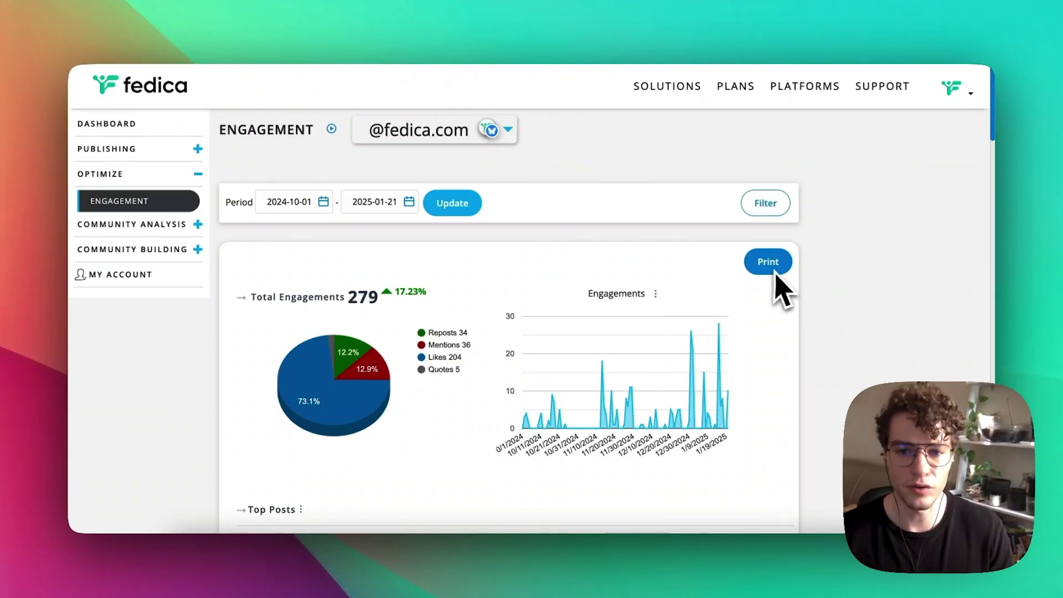
scroll(654, 216, down, 6)
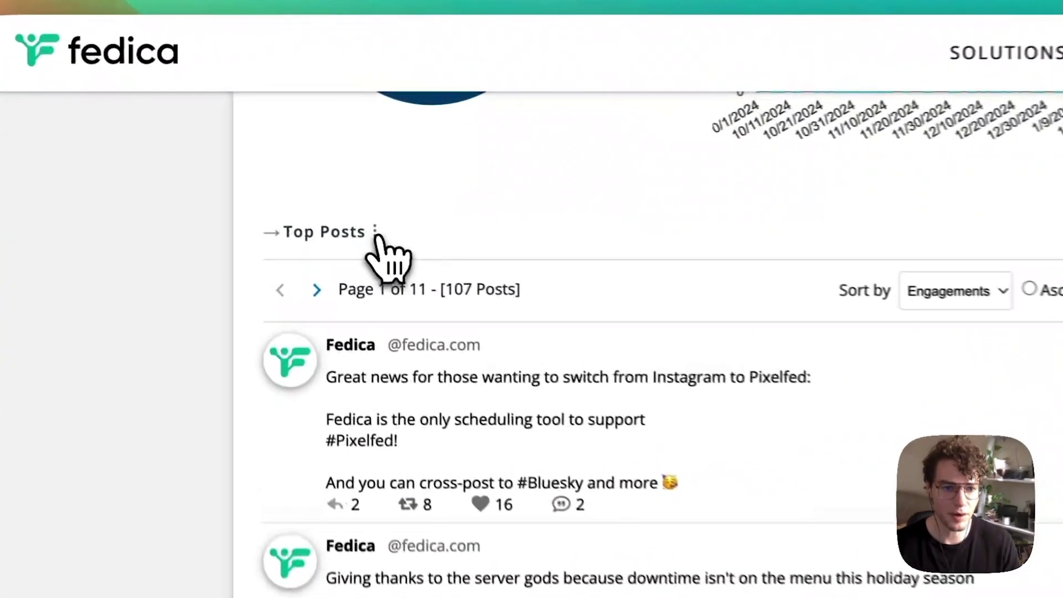
click(301, 190)
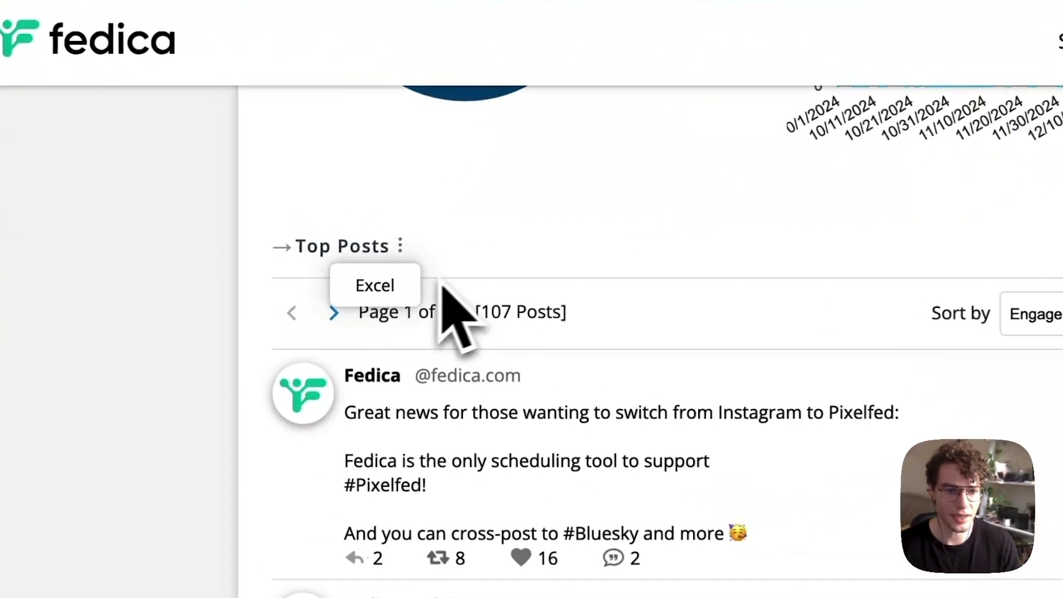
click(290, 210)
scroll(576, 267, up, 8)
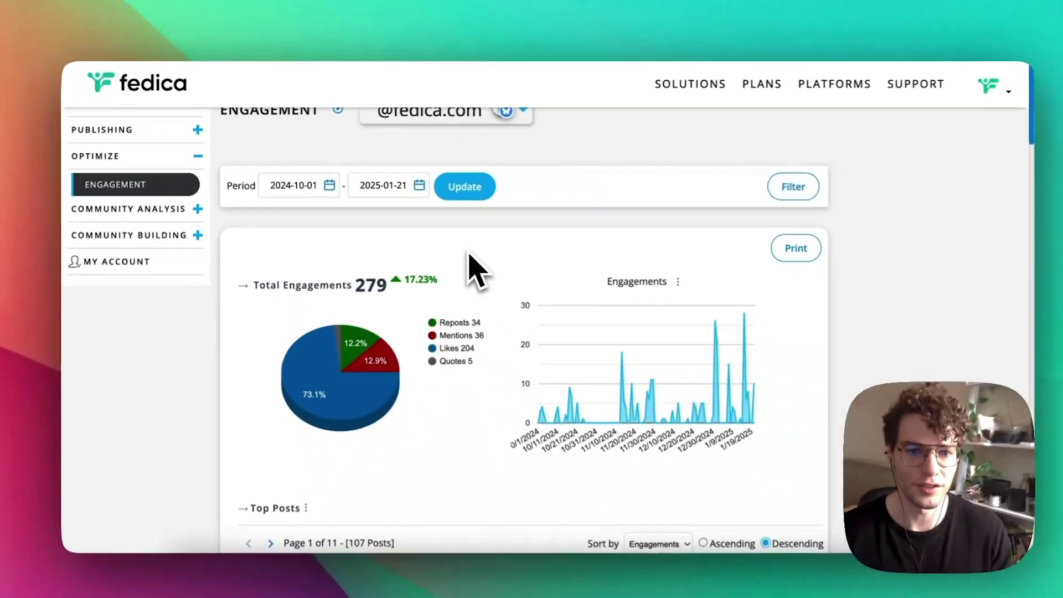
scroll(543, 221, down, 2)
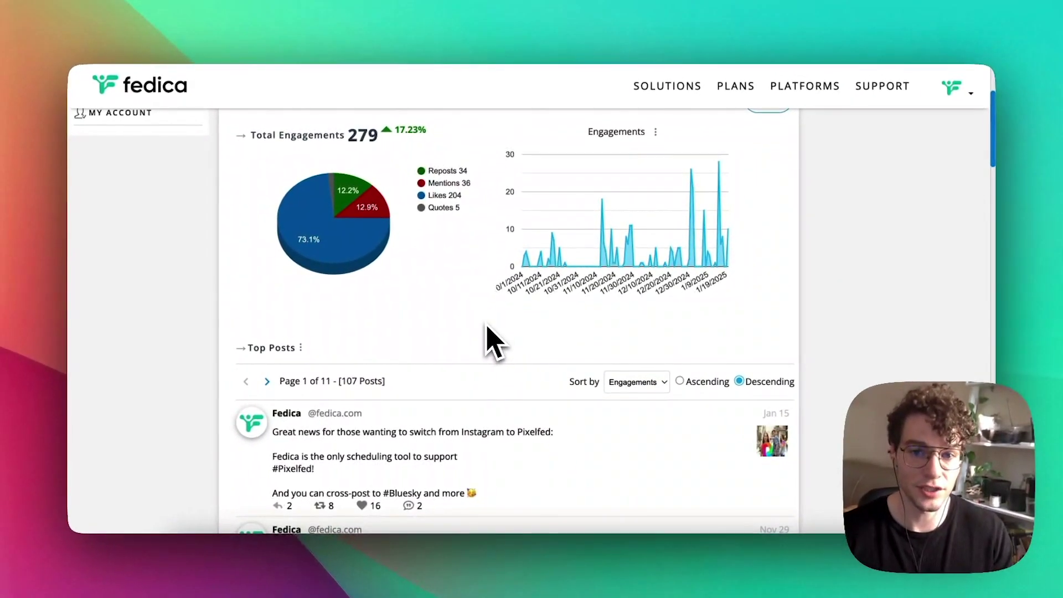
scroll(442, 157, up, 3)
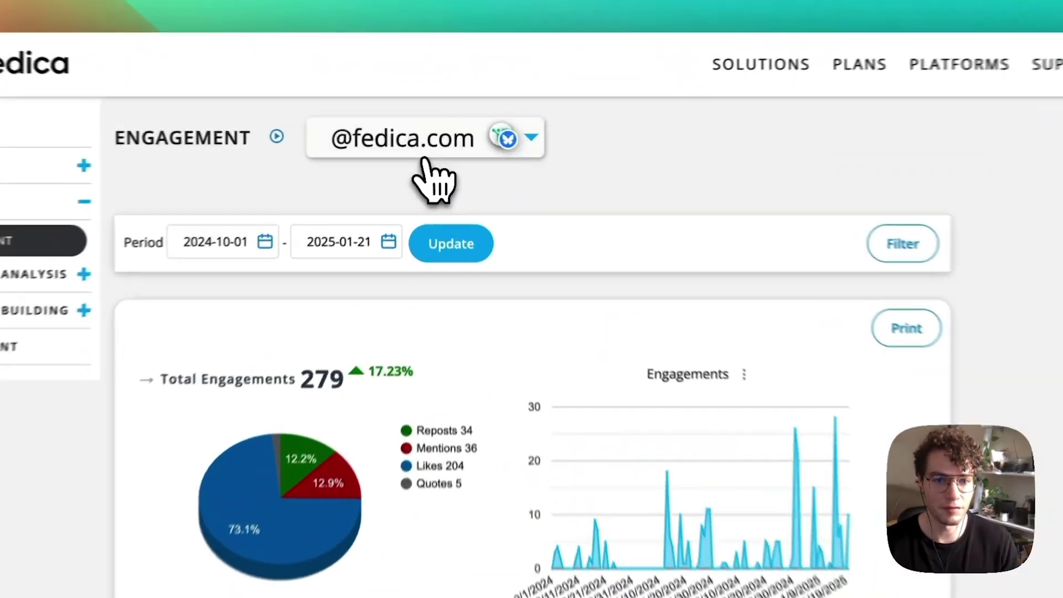
View the impressions and engagements of the FedicaHQ X account and return to the fedica.com Bluesky account.
click(439, 156)
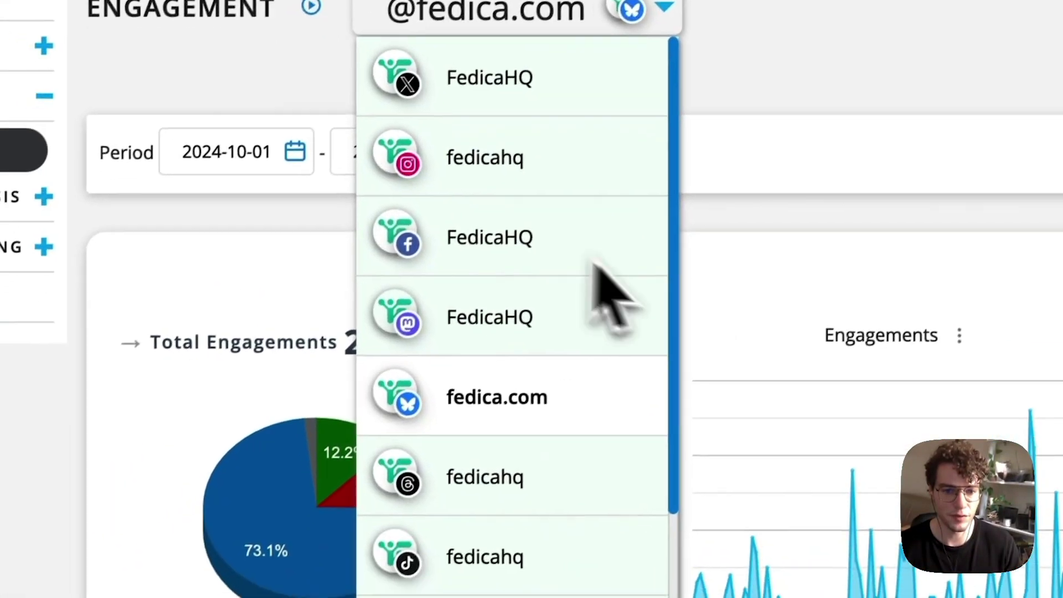
click(482, 357)
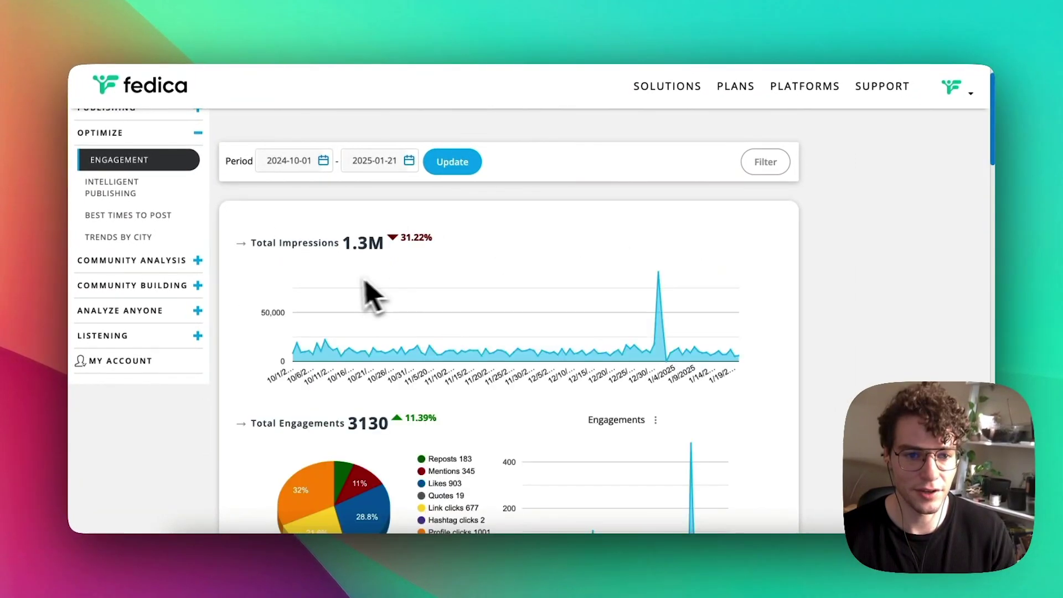
scroll(536, 304, down, 2)
scroll(489, 301, up, 4)
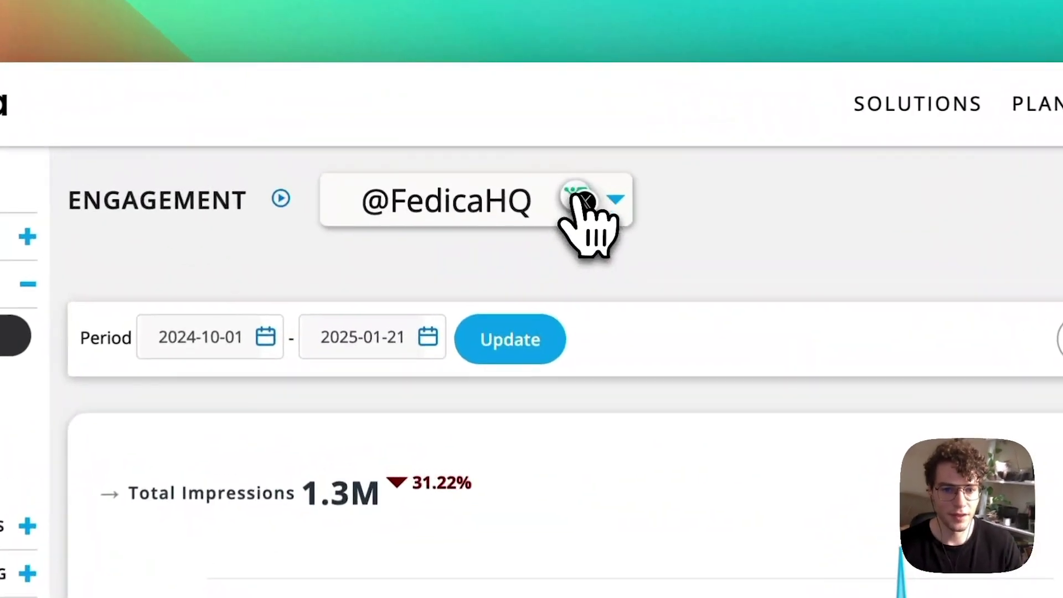
click(494, 139)
click(654, 409)
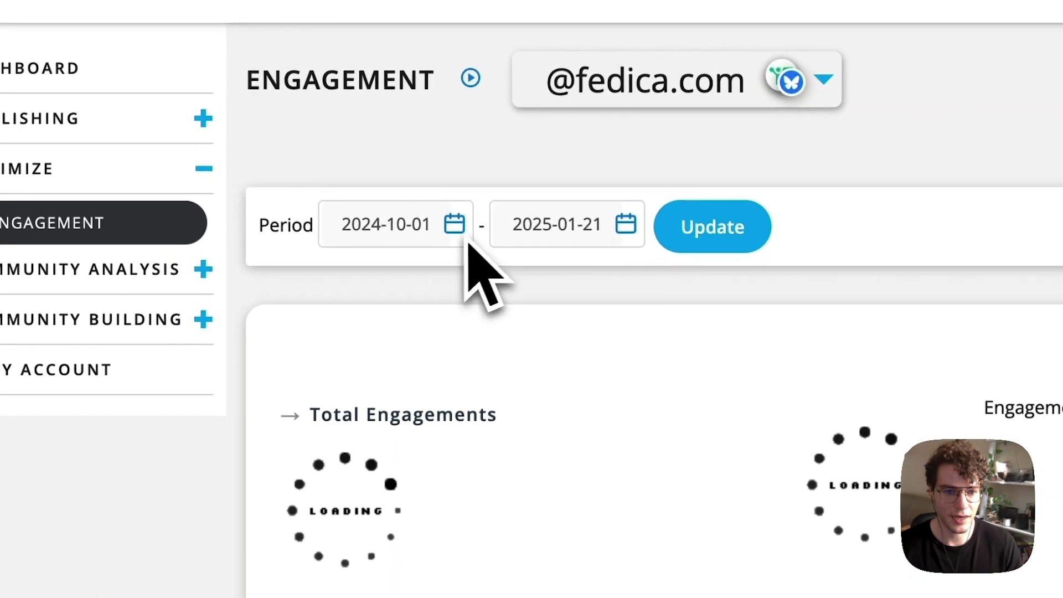
Set the start of the engagement period to 2024-06-01.
click(454, 233)
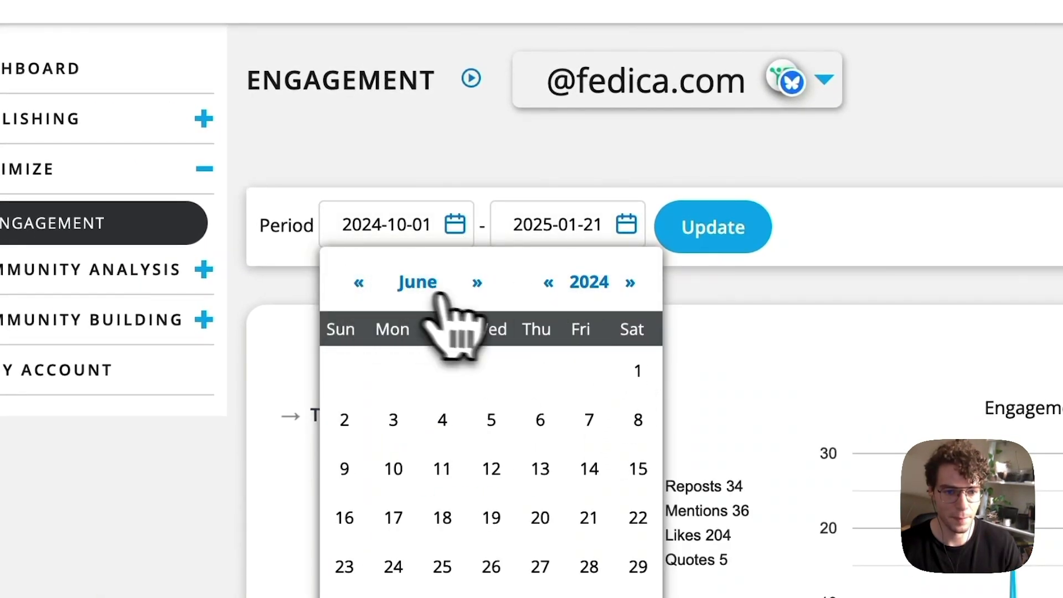
click(641, 370)
Sort the account's top posts by Share, then change the sorting to Likes.
scroll(720, 360, down, 9)
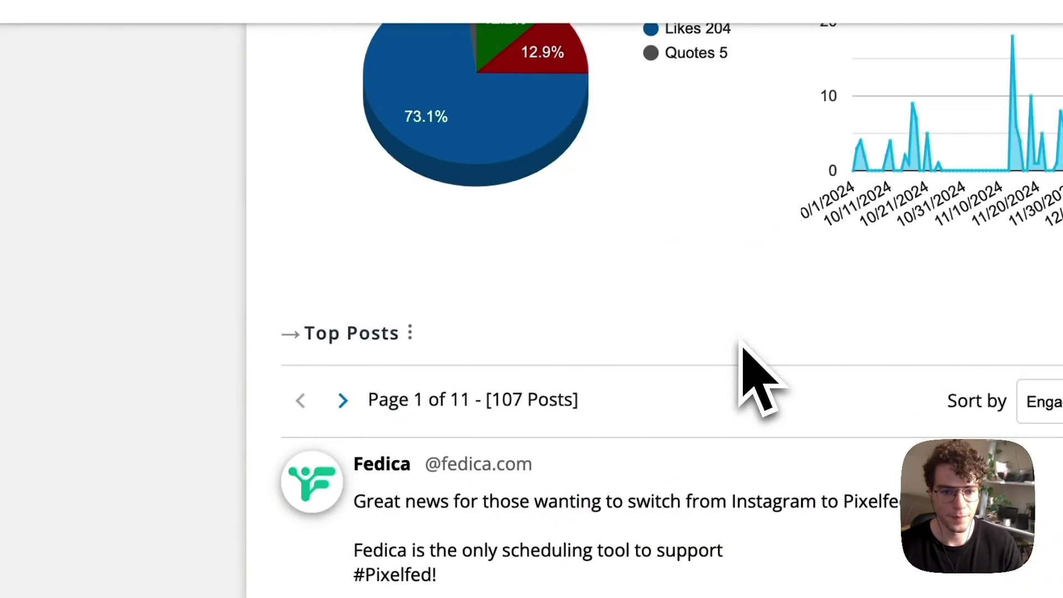
scroll(609, 288, down, 4)
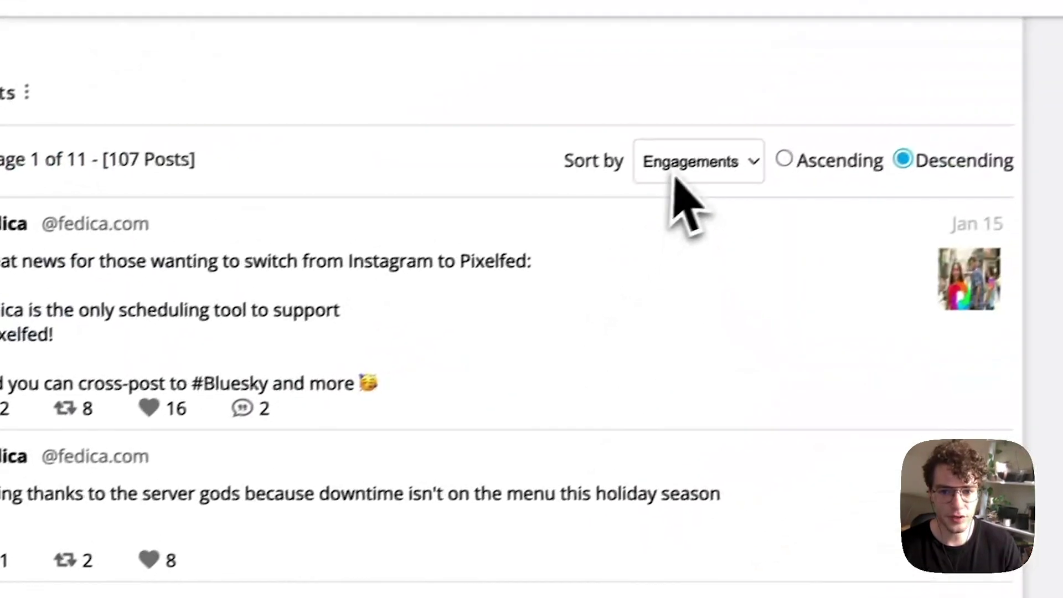
click(1055, 169)
click(615, 232)
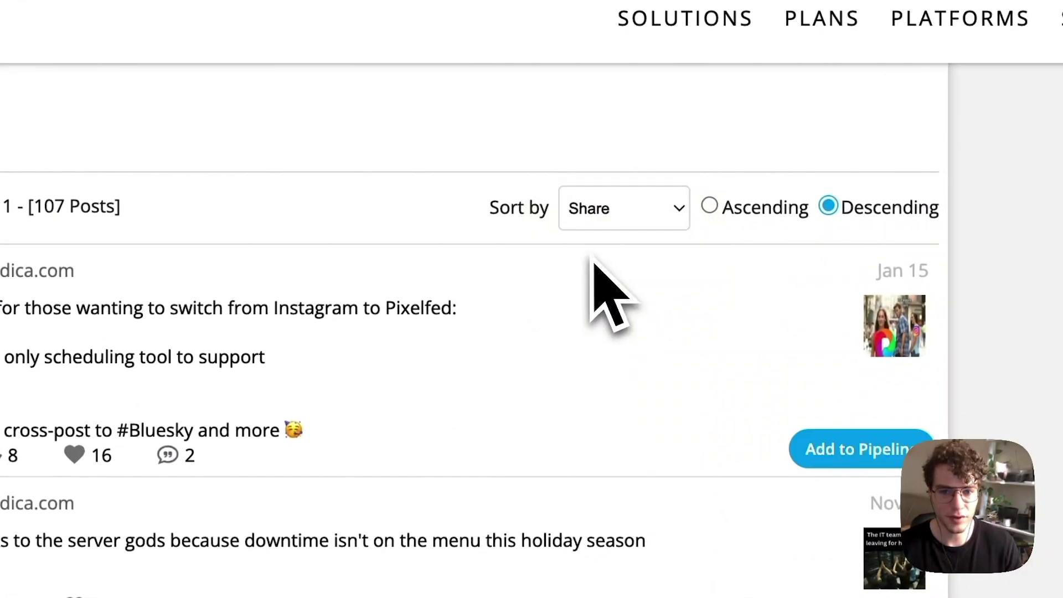
click(623, 219)
click(624, 244)
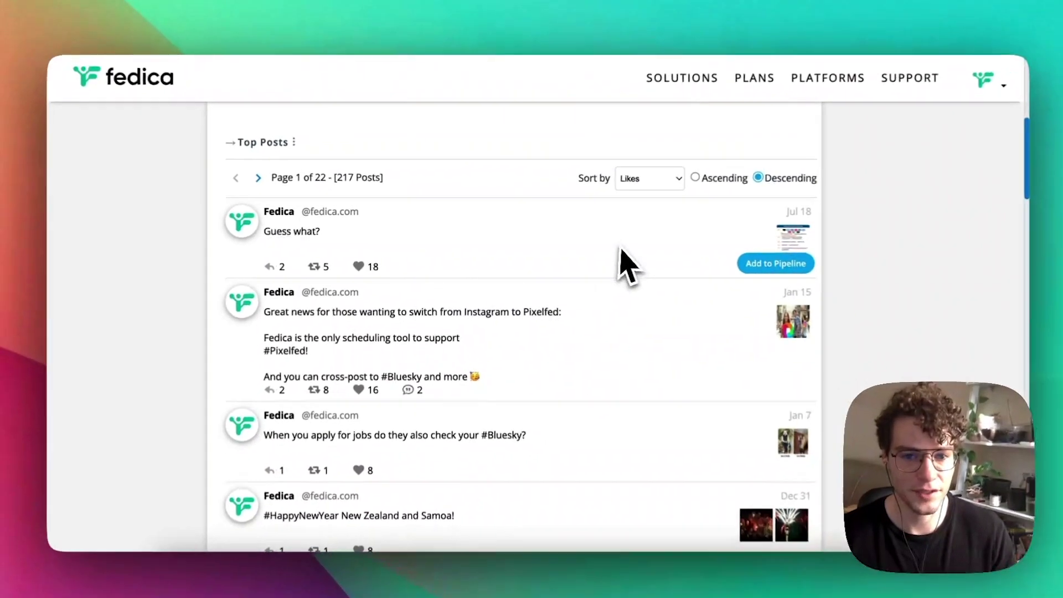
Follow the first account in the Most Engaged list.
scroll(579, 369, down, 10)
scroll(573, 260, down, 5)
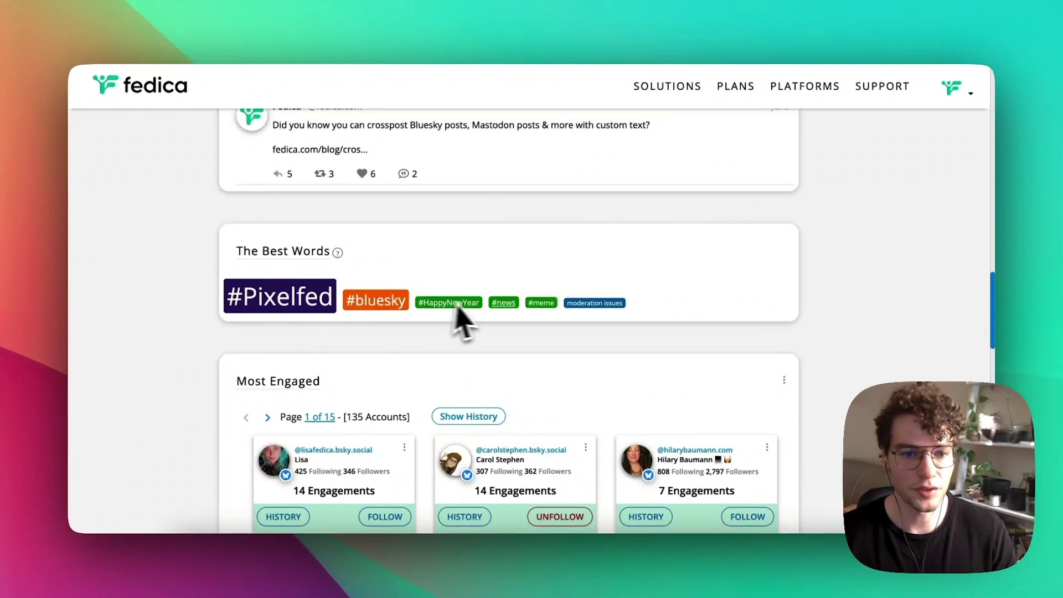
scroll(399, 327, down, 4)
scroll(266, 297, up, 3)
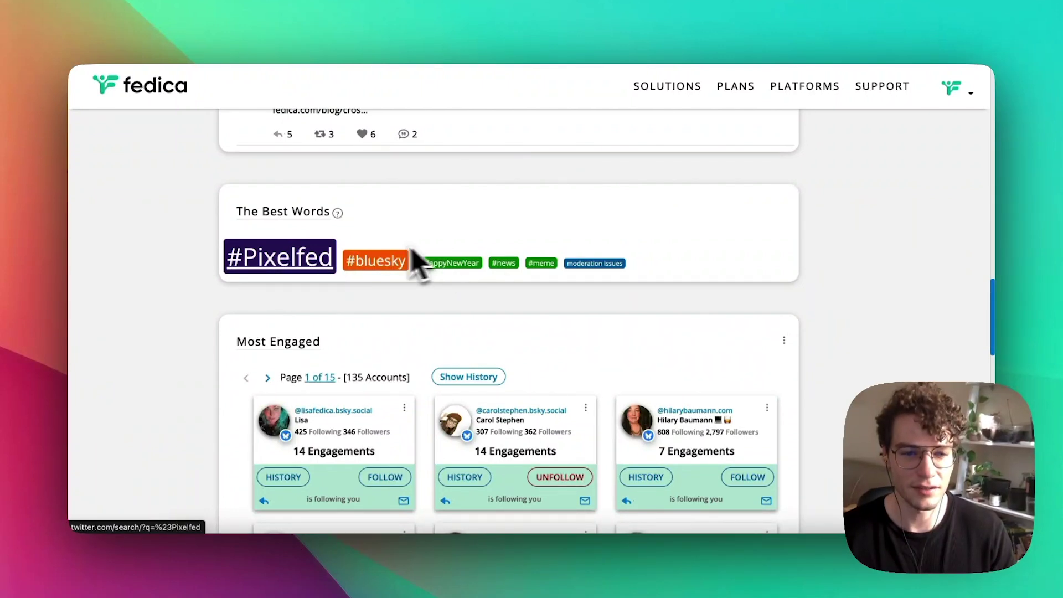
scroll(280, 238, down, 1)
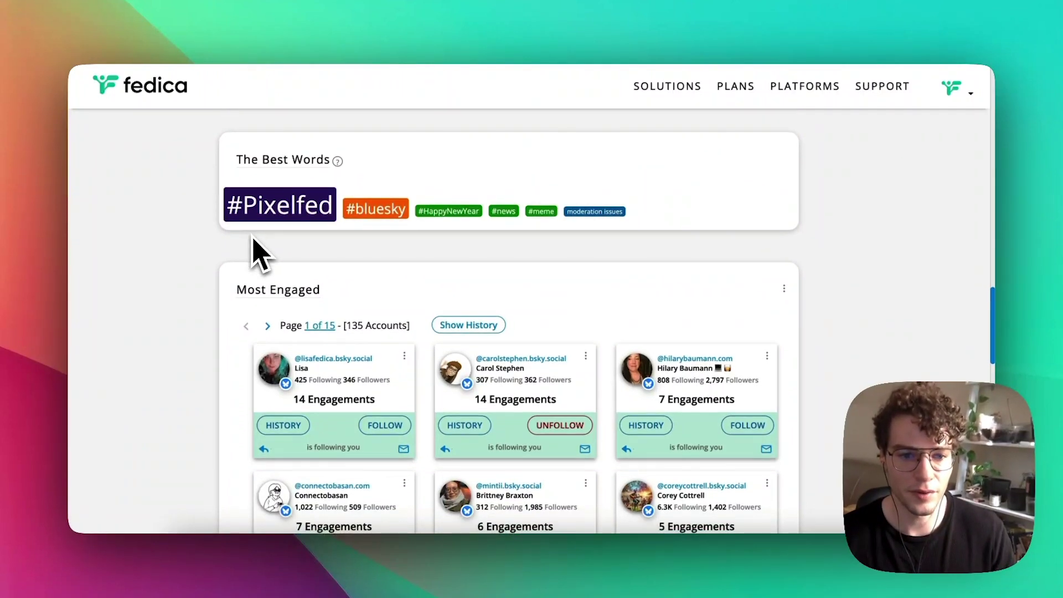
scroll(244, 258, down, 2)
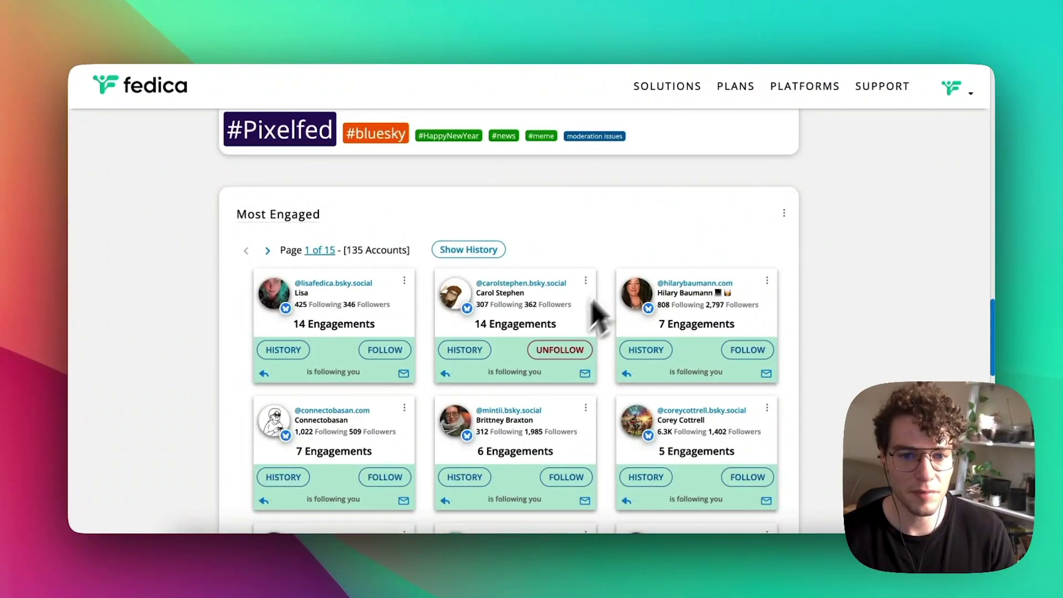
scroll(194, 340, down, 2)
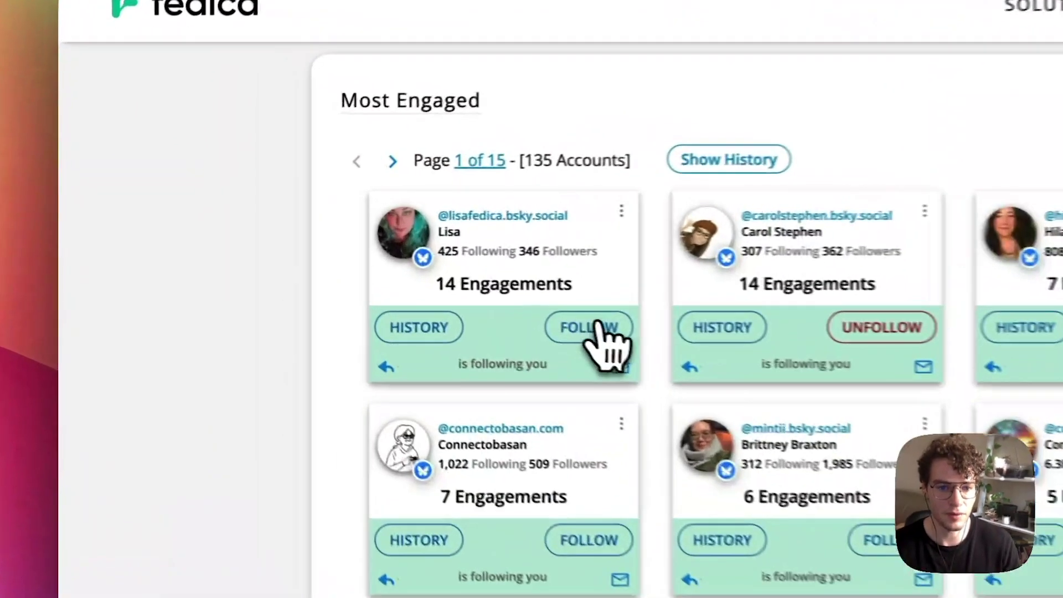
click(385, 279)
Examine the remaining Most Engaged accounts and the engagers' gender, occupation, age and reach distribution charts.
scroll(778, 266, down, 5)
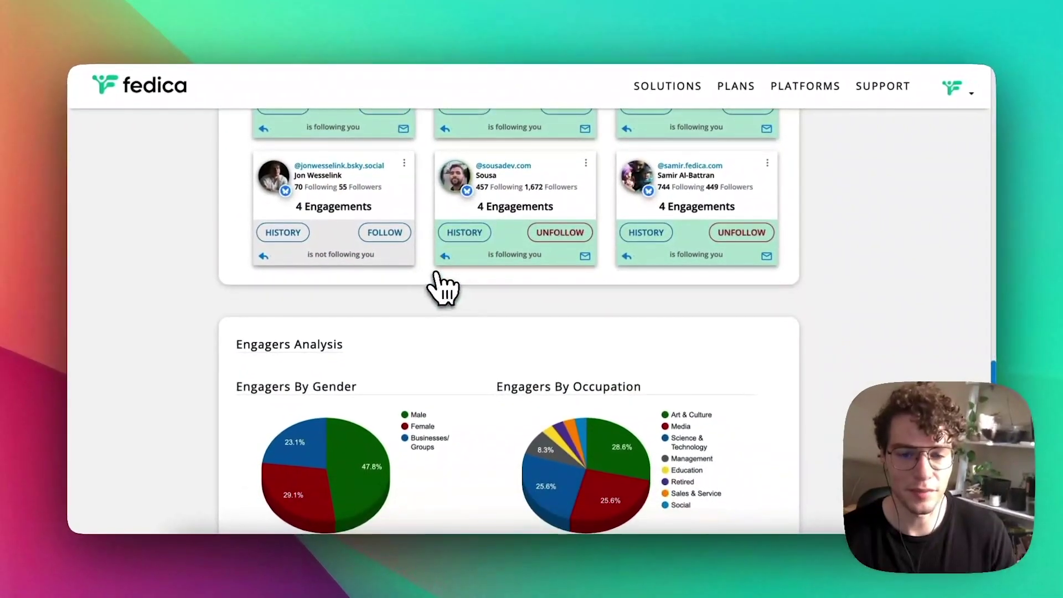
scroll(613, 261, up, 4)
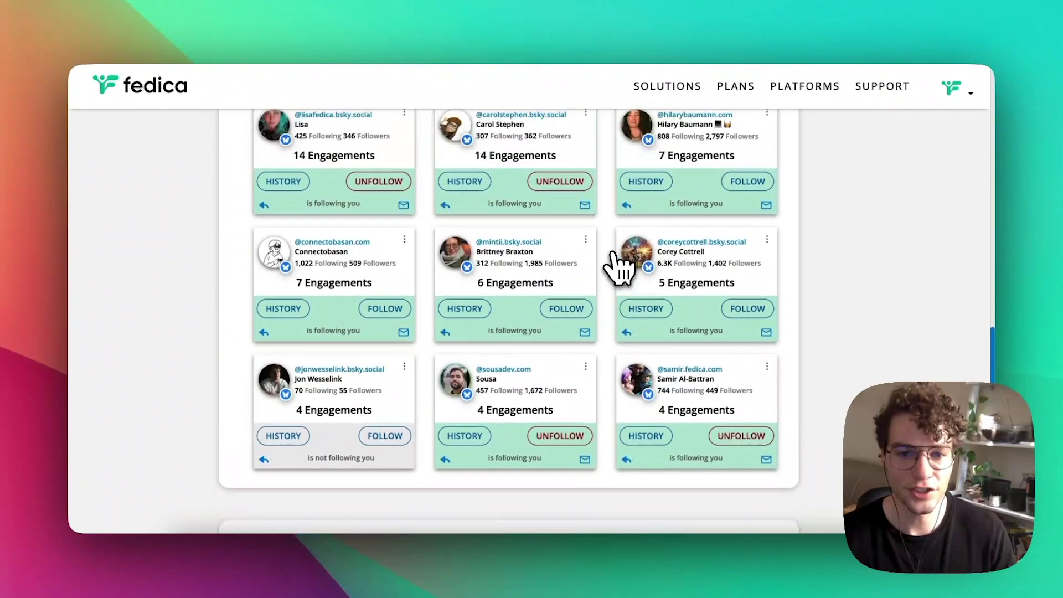
scroll(615, 257, up, 3)
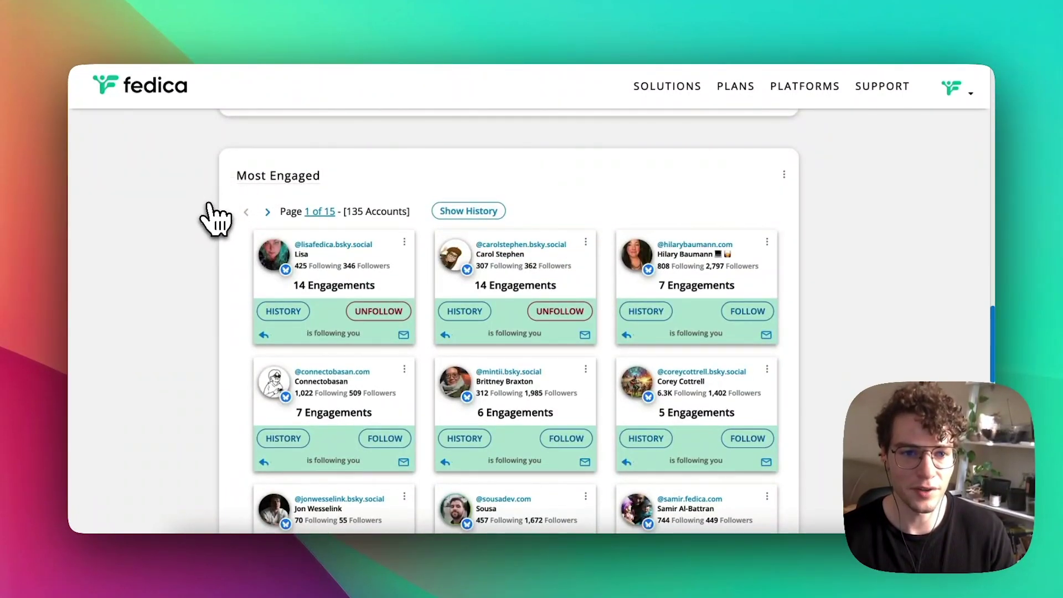
scroll(215, 219, down, 10)
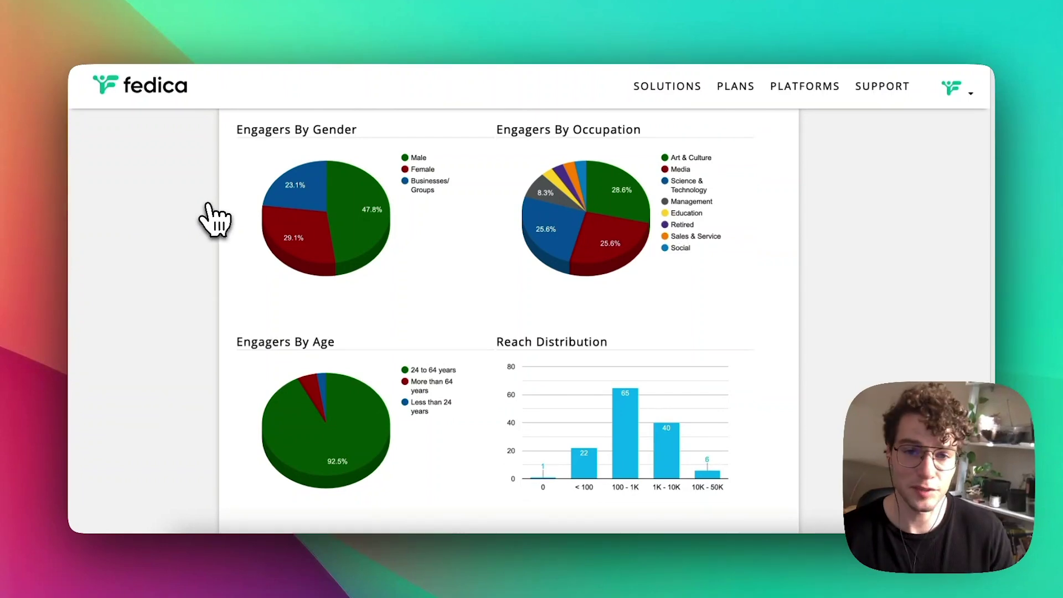
scroll(207, 190, down, 2)
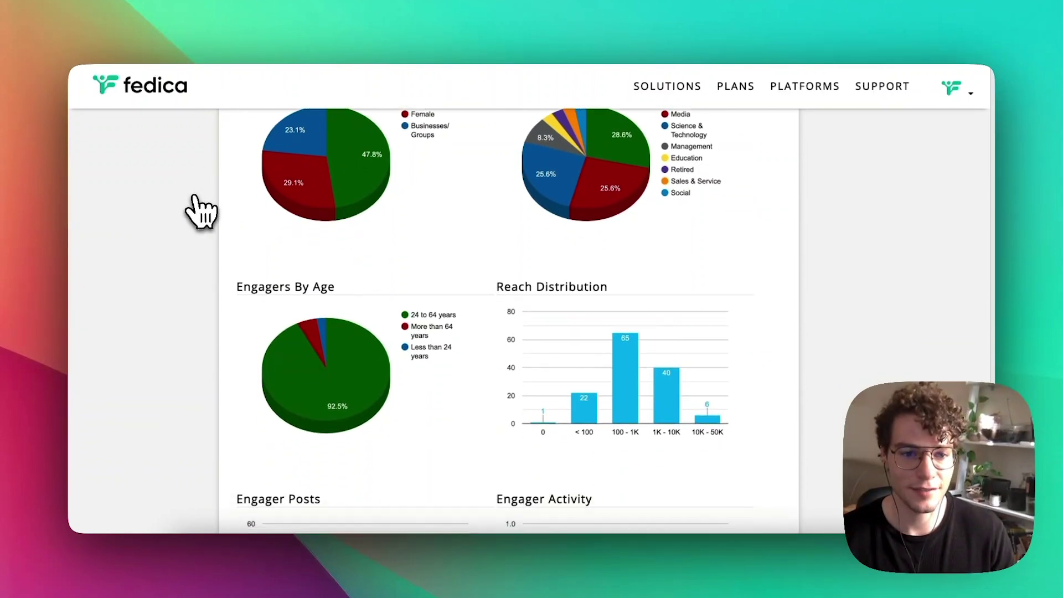
scroll(227, 217, up, 3)
mouse_move(299, 290)
scroll(256, 254, down, 4)
scroll(213, 238, up, 2)
scroll(209, 234, down, 1)
scroll(209, 243, up, 4)
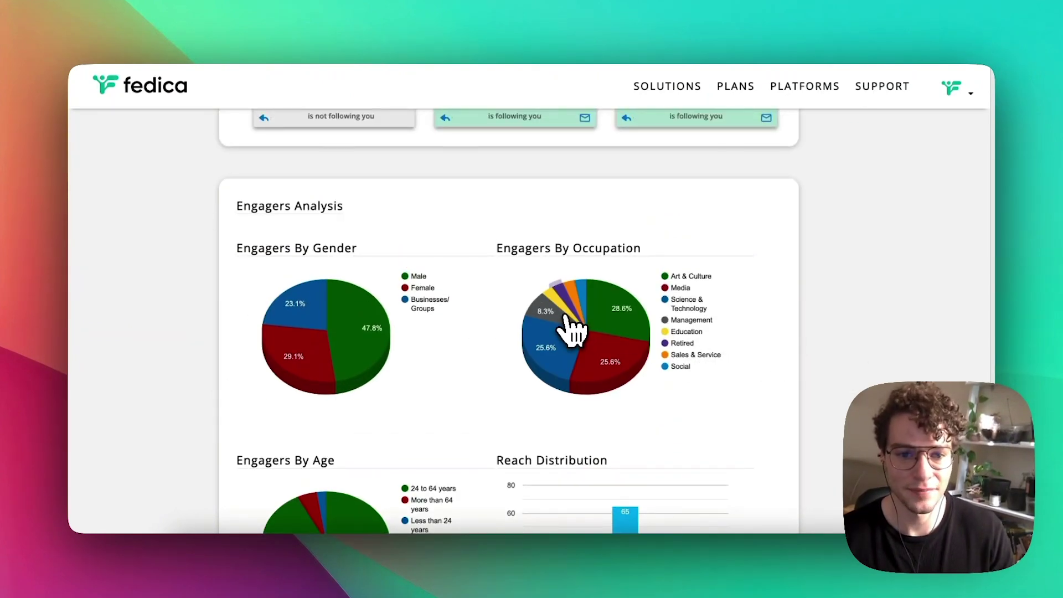
Filter the engagement report by the keyword pixelfed and update the results.
scroll(545, 326, up, 15)
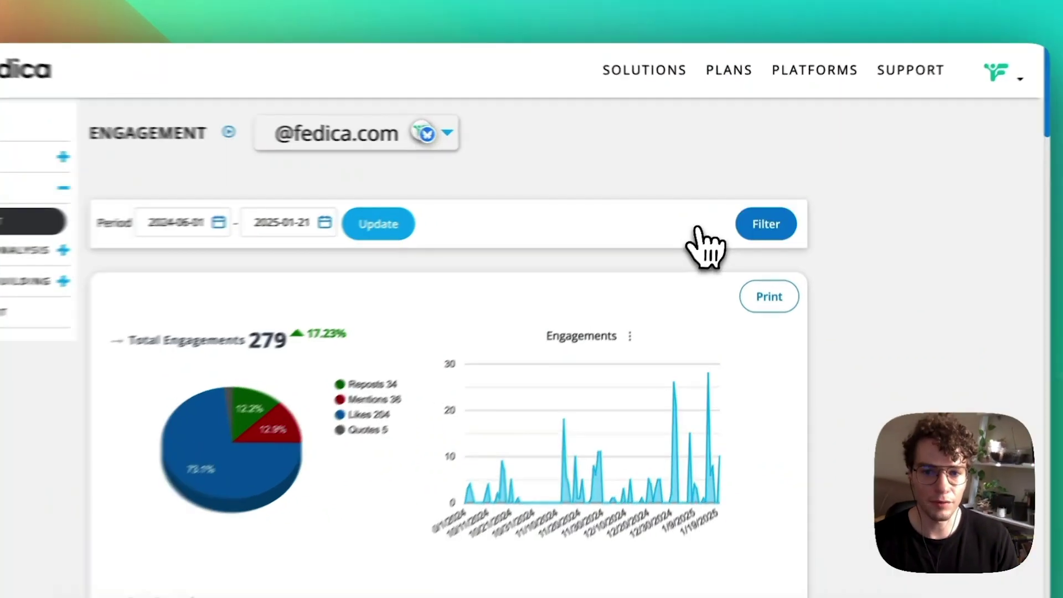
click(756, 211)
click(325, 333)
text(#pix)
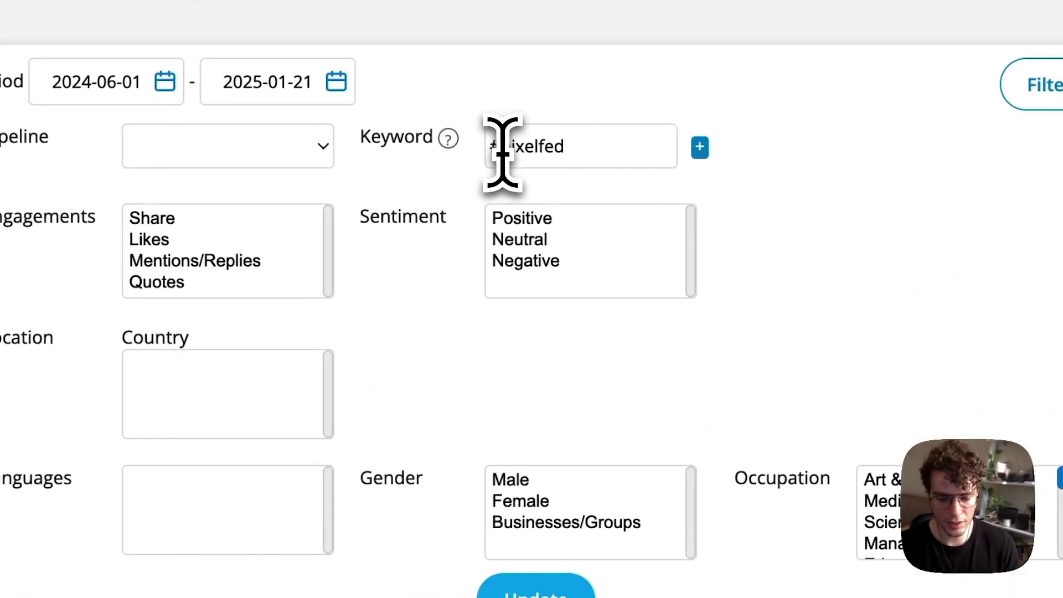
click(218, 329)
key(BackSpace)
click(538, 590)
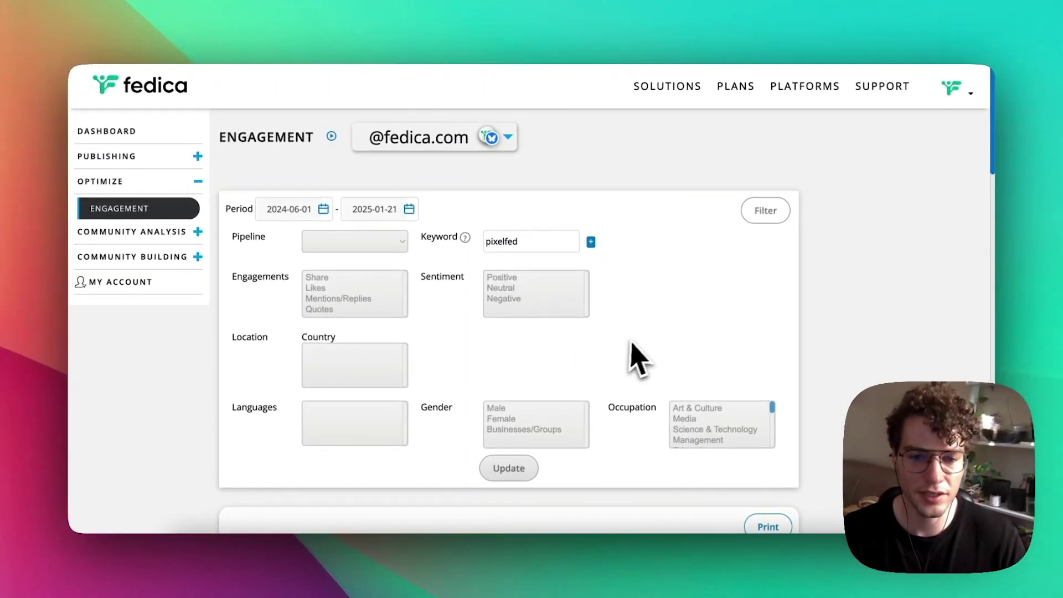
Examine the filtered report's engagement totals, top posts, best words, most engaged accounts, sentiment and engager demographics.
scroll(640, 380, down, 3)
scroll(643, 335, down, 7)
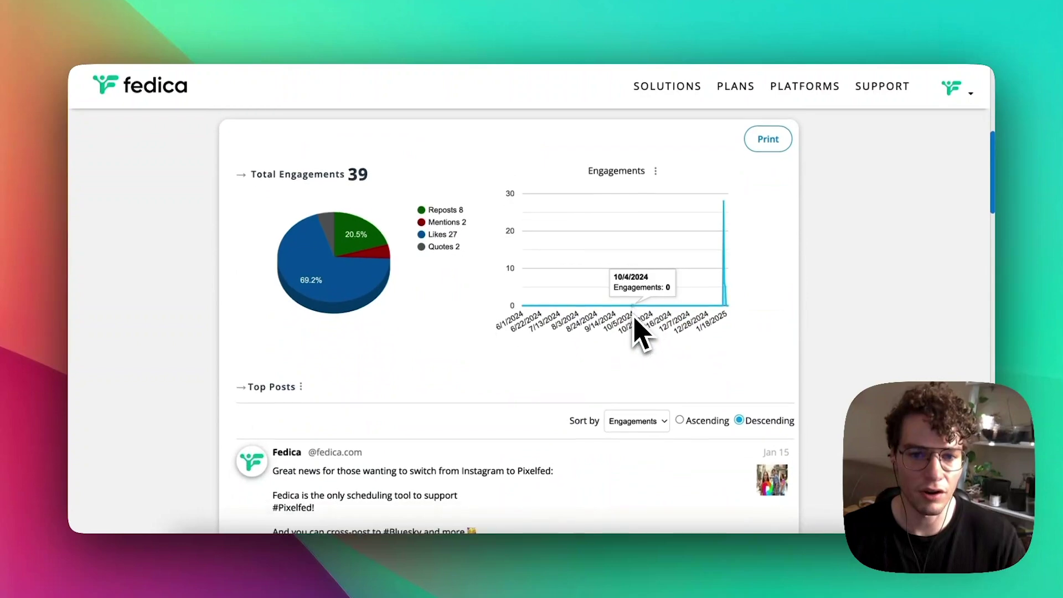
scroll(612, 321, down, 7)
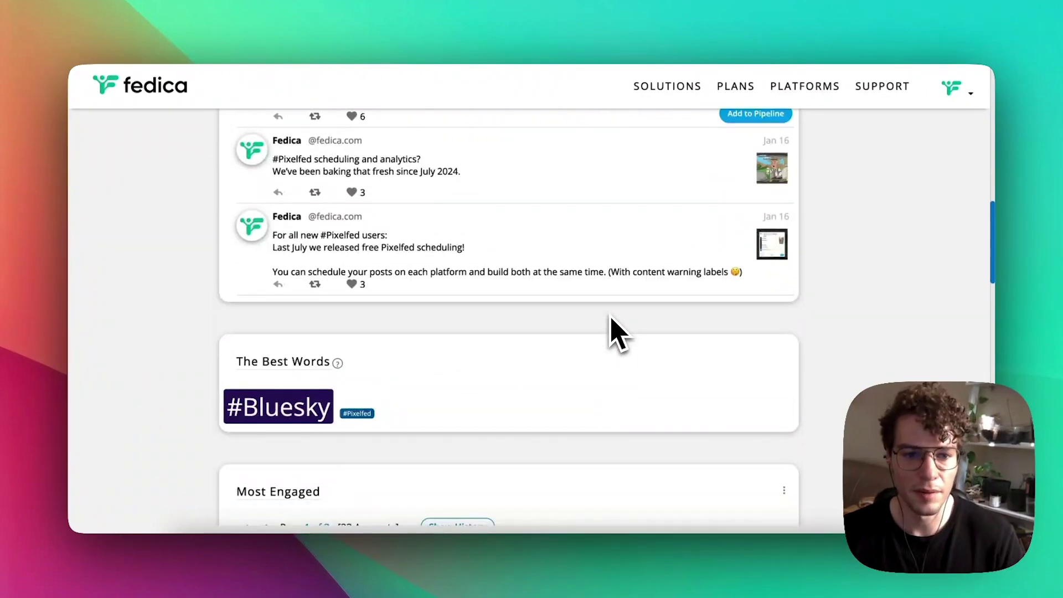
scroll(385, 244, down, 7)
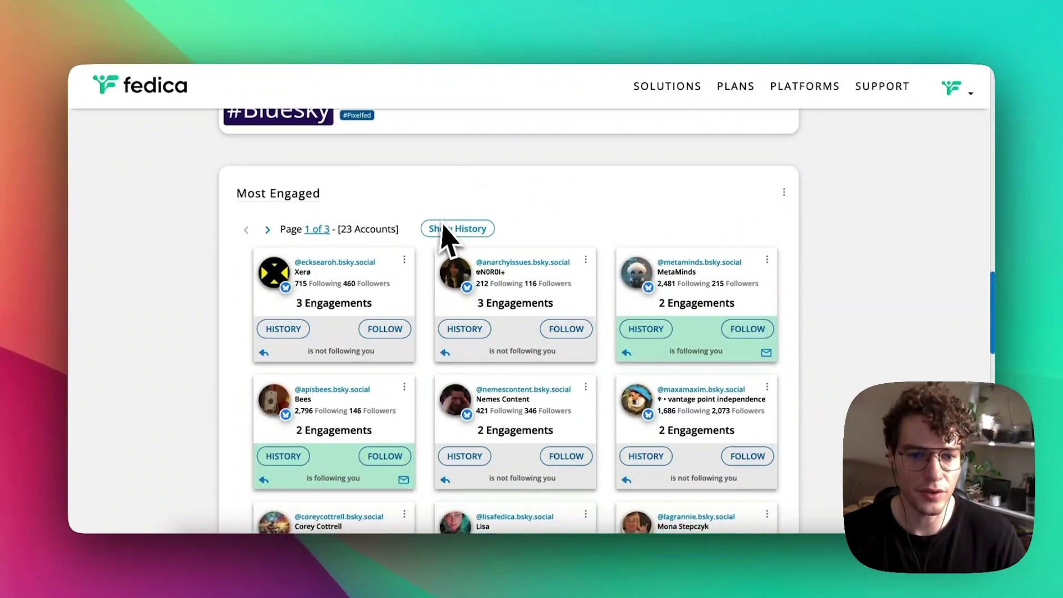
scroll(242, 296, down, 5)
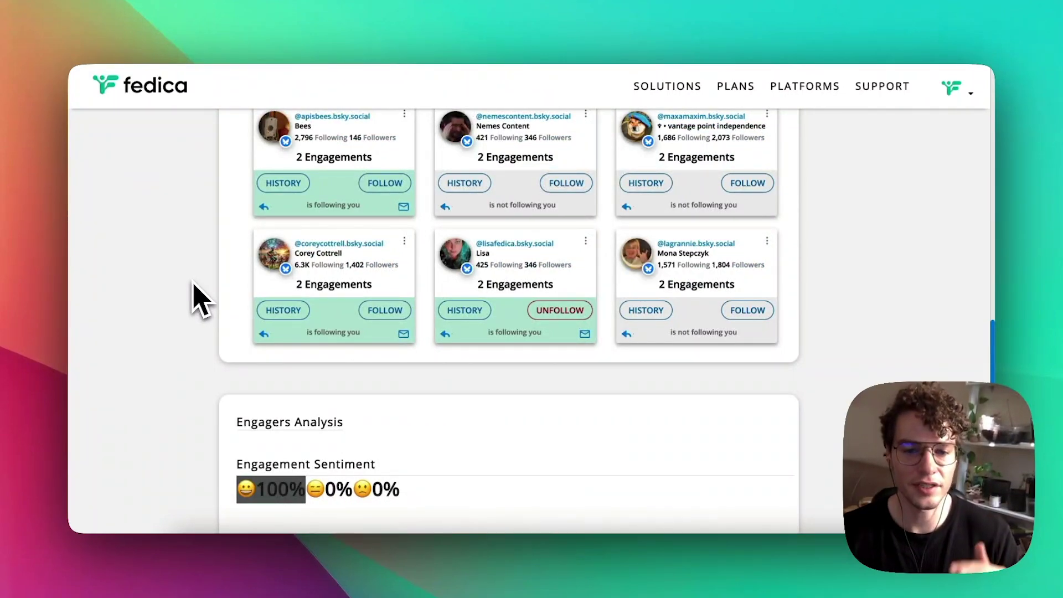
scroll(210, 297, down, 6)
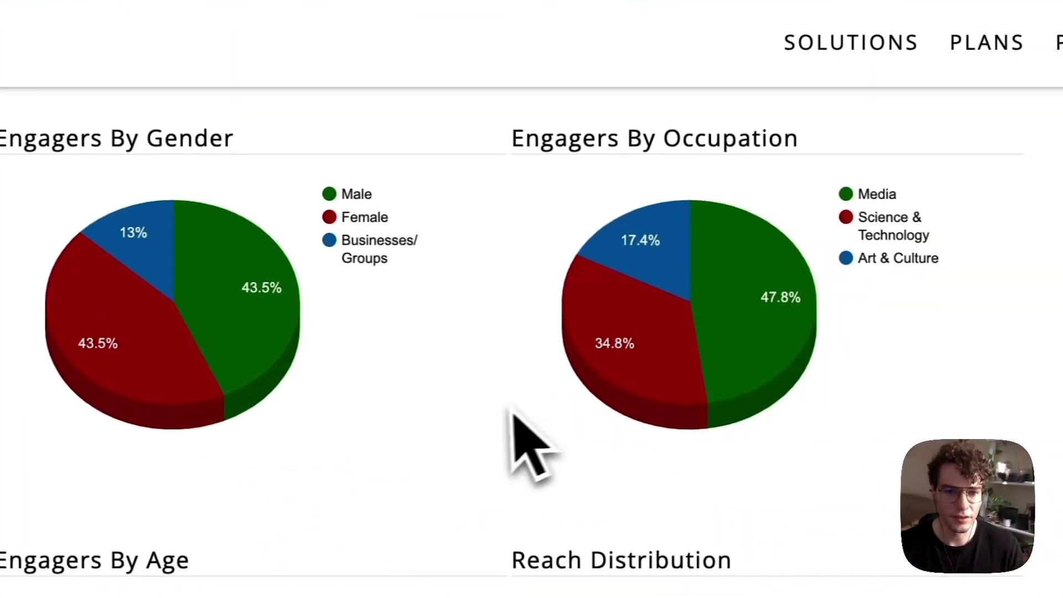
scroll(498, 280, up, 6)
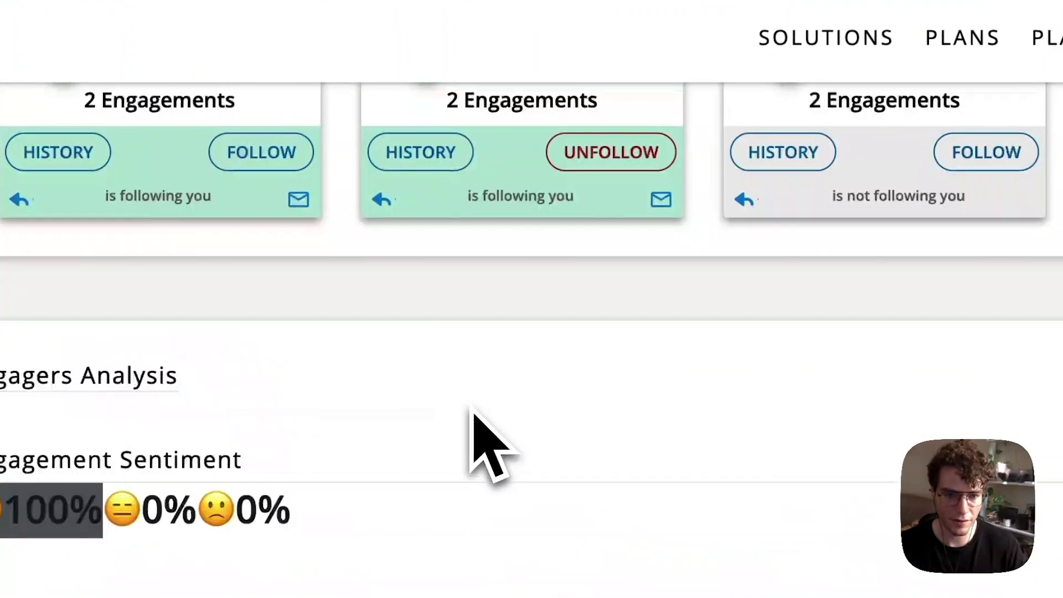
scroll(474, 413, up, 5)
scroll(617, 432, up, 5)
scroll(632, 415, up, 5)
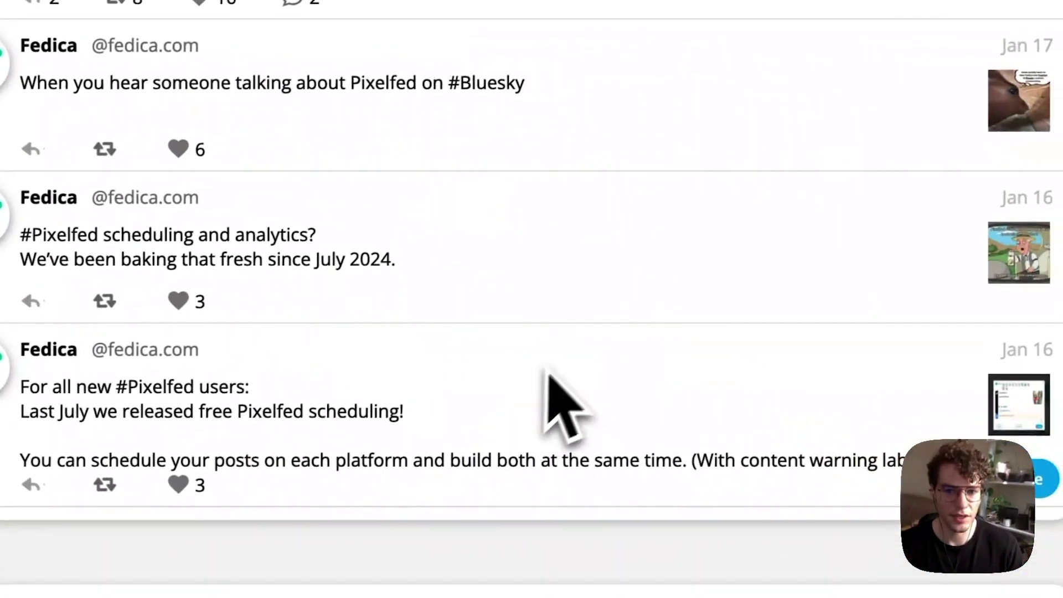
scroll(557, 392, up, 4)
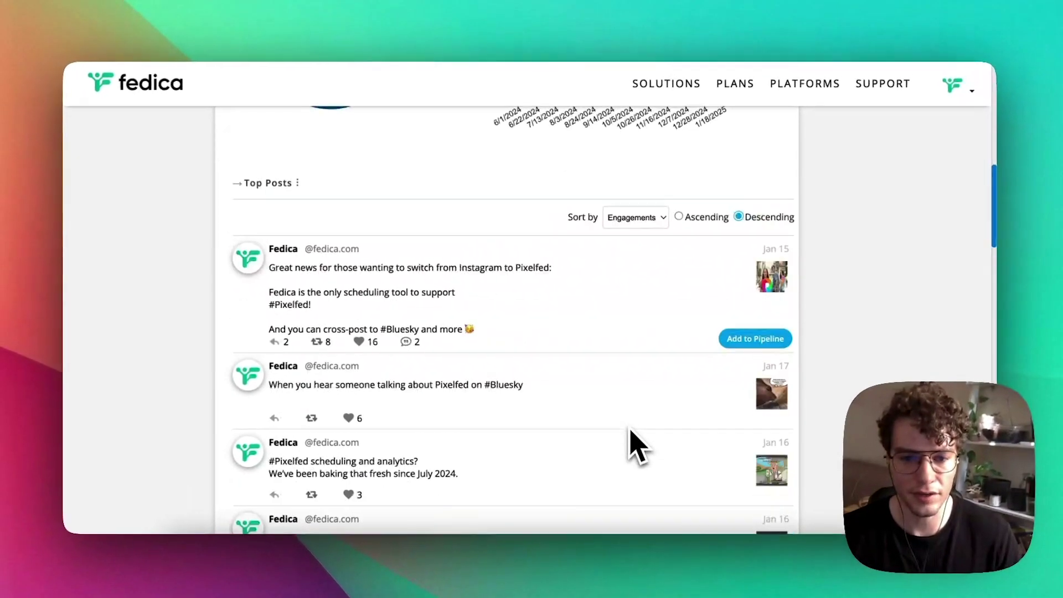
Look over the keyword filter settings again and revisit the matching top posts and Most Engaged accounts.
scroll(631, 431, up, 12)
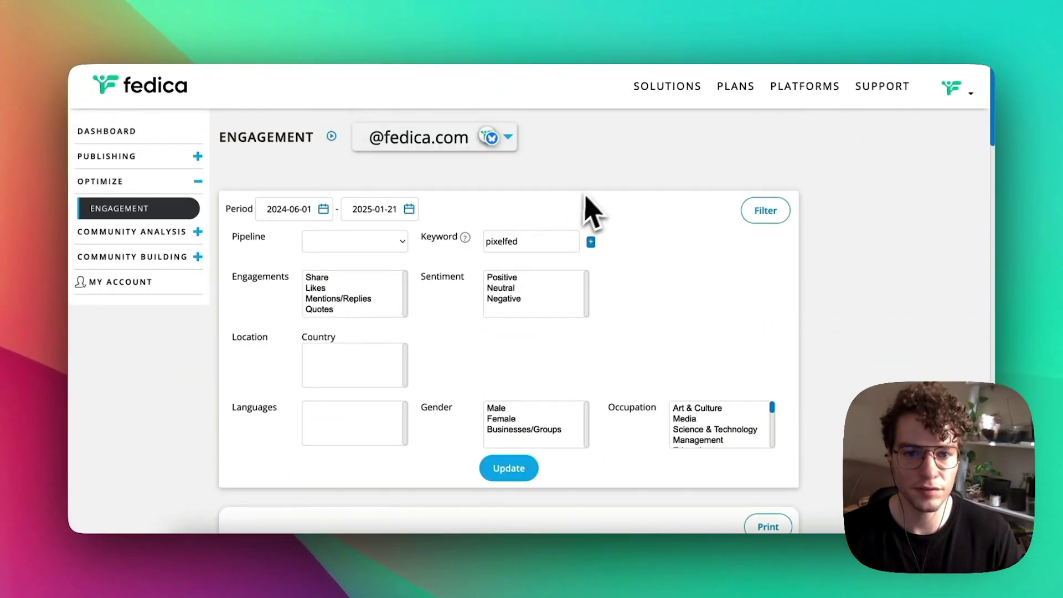
double_click(504, 241)
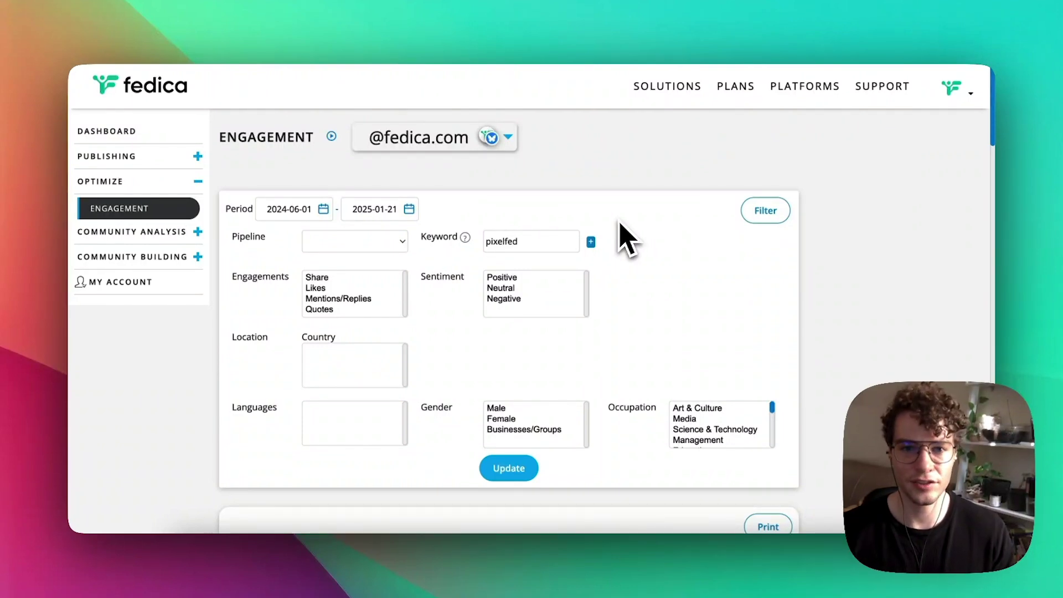
scroll(628, 239, down, 1)
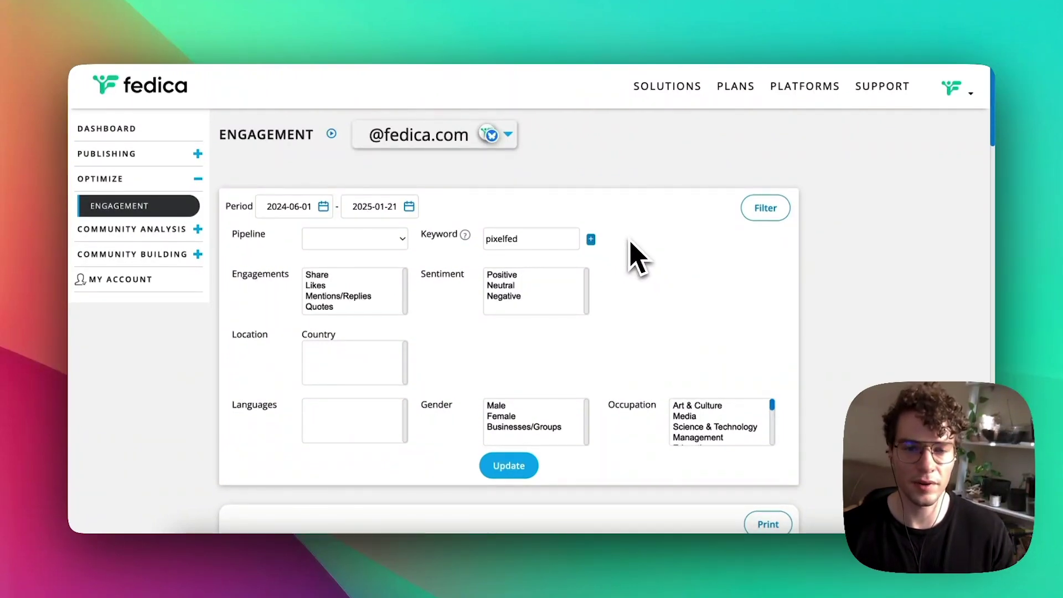
double_click(486, 242)
click(682, 252)
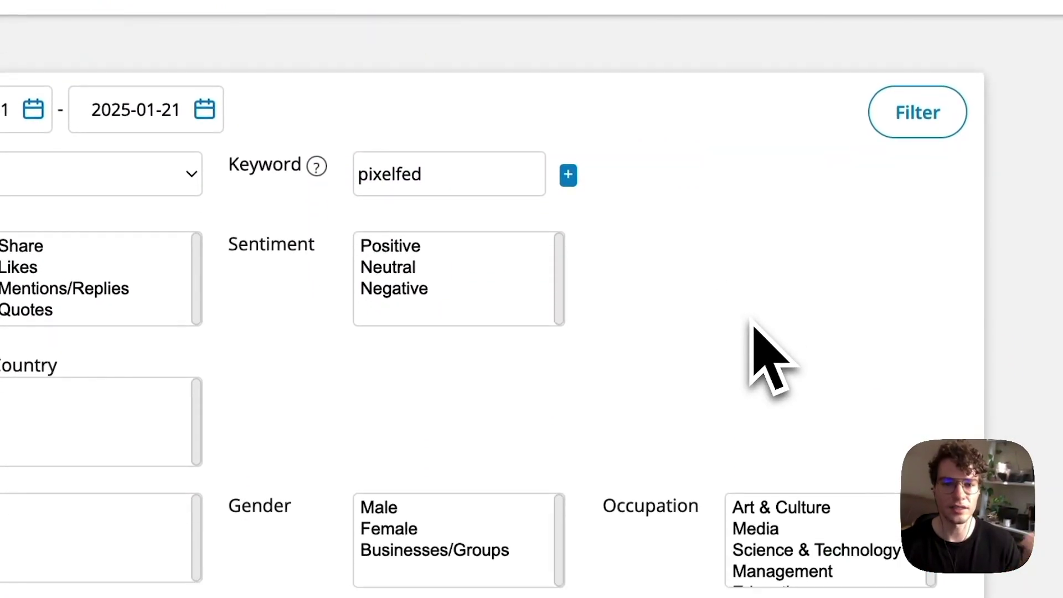
scroll(754, 325, down, 15)
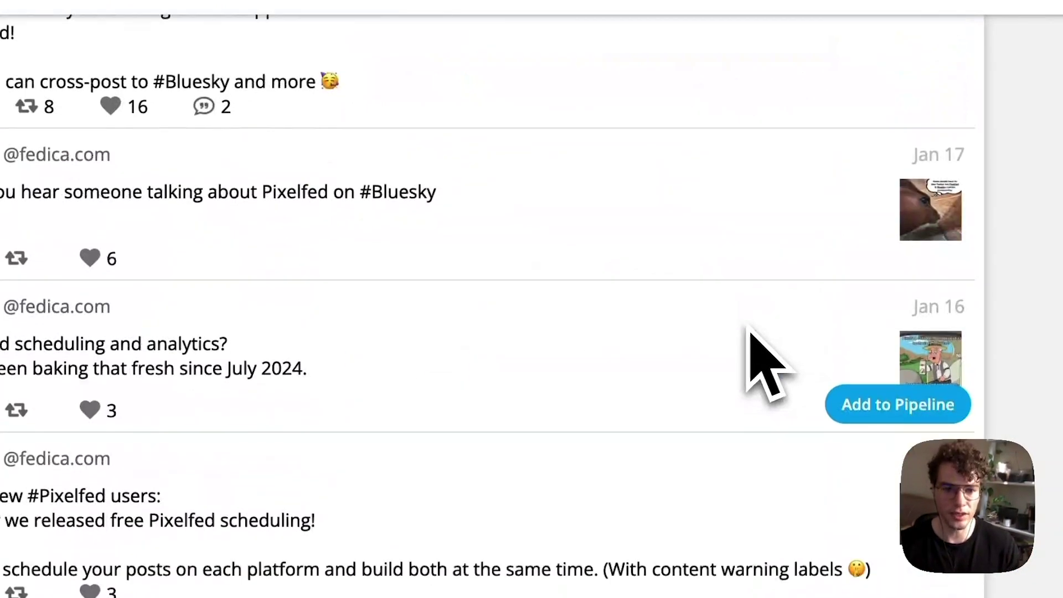
scroll(734, 317, down, 3)
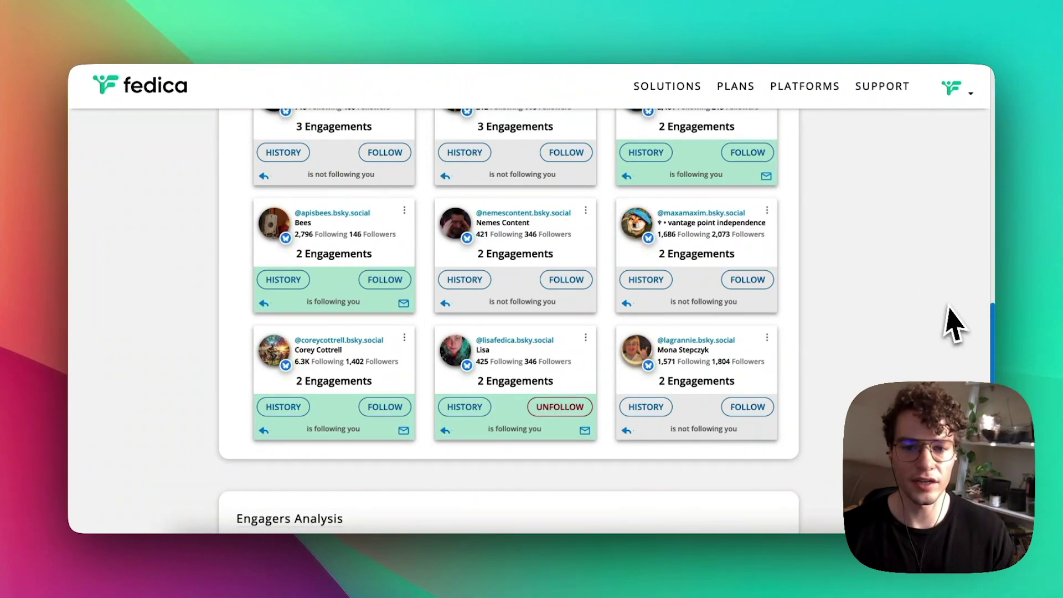
scroll(953, 324, up, 2)
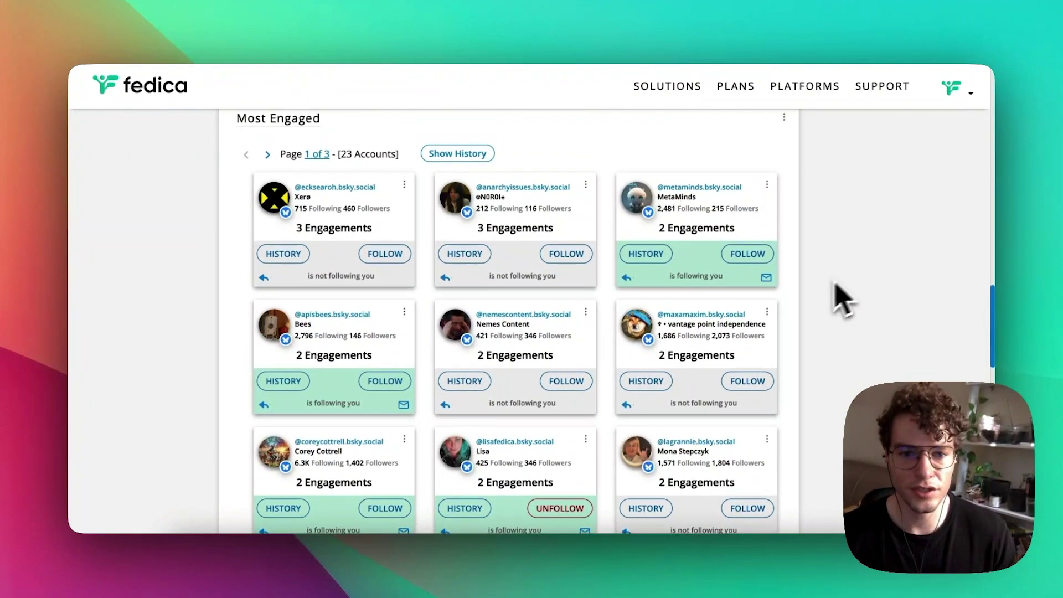
scroll(498, 280, down, 10)
scroll(589, 293, down, 10)
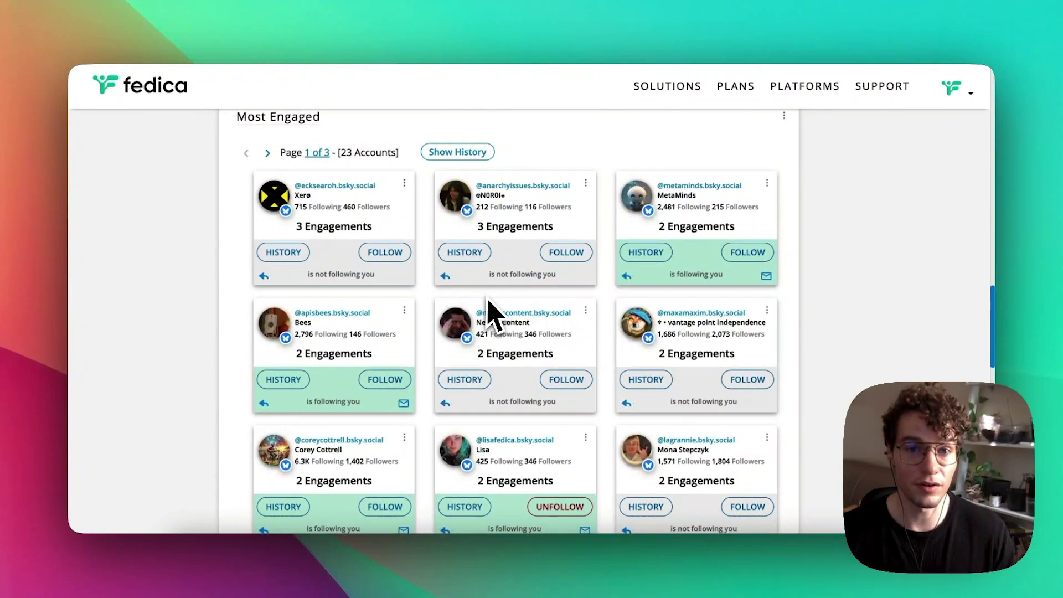
Review the pixelfed-filtered report's best words, most engaged accounts, engagement sentiment and engager demographic charts once more.
scroll(495, 314, up, 5)
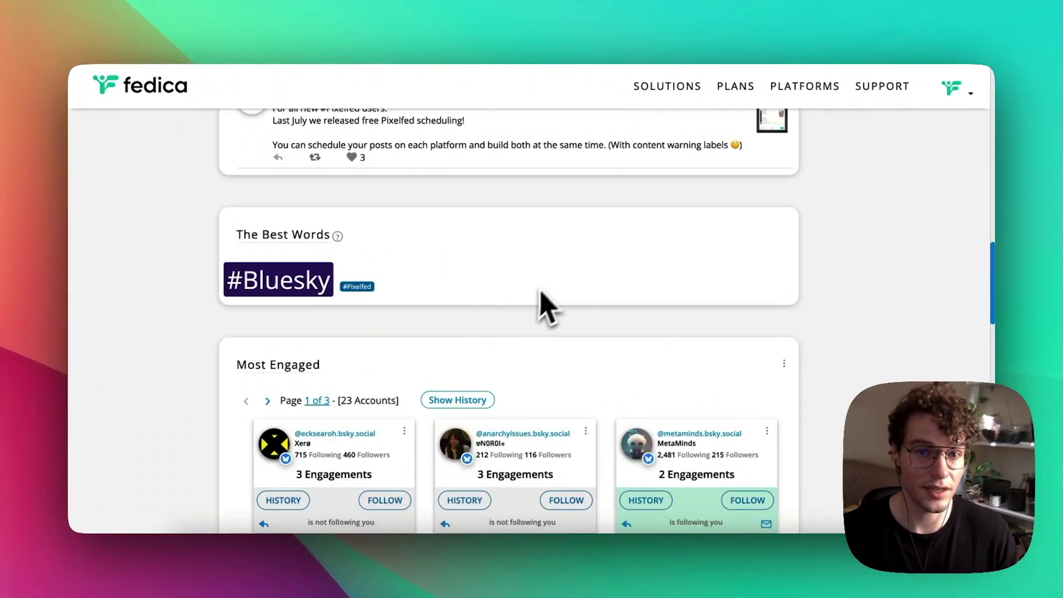
scroll(572, 257, down, 3)
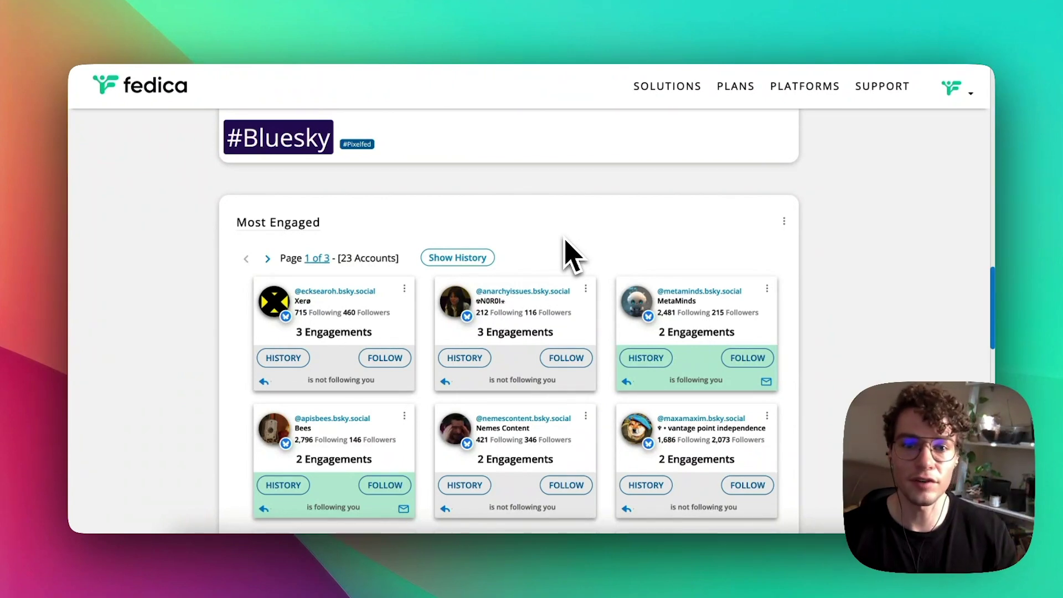
scroll(565, 255, down, 15)
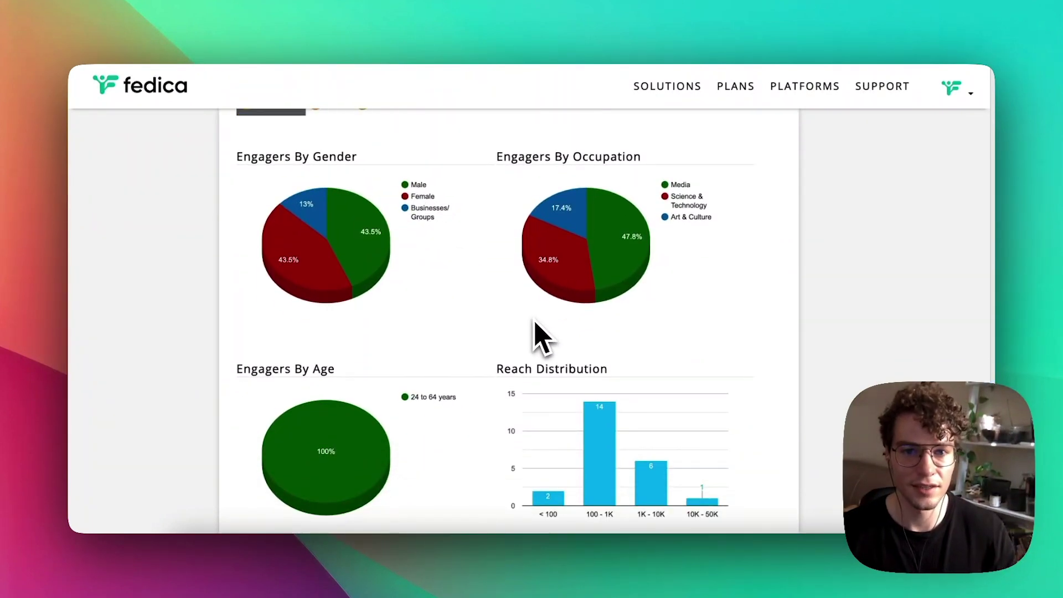
scroll(541, 336, down, 1)
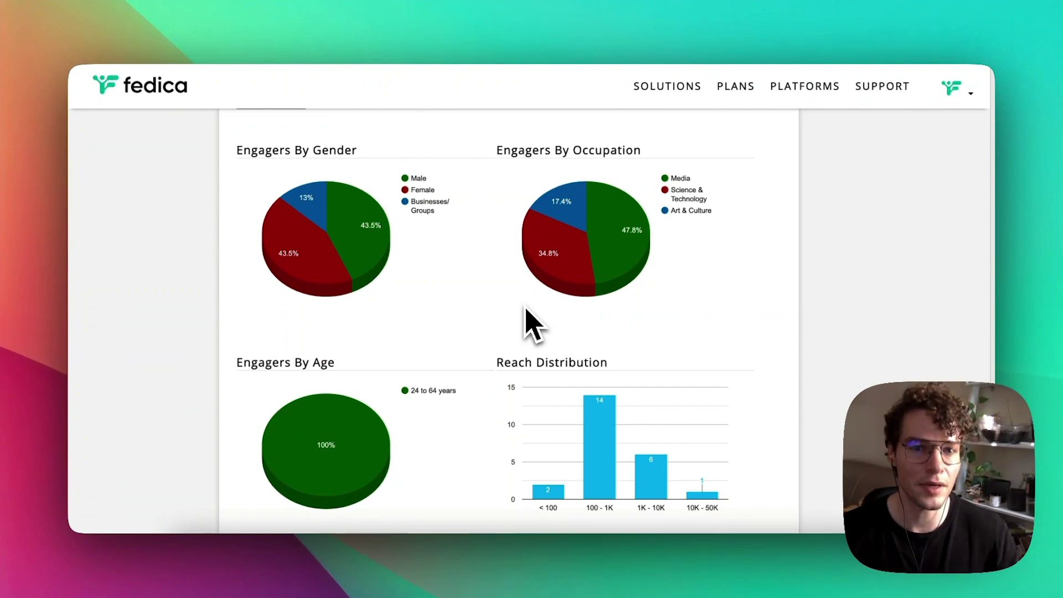
scroll(532, 324, up, 20)
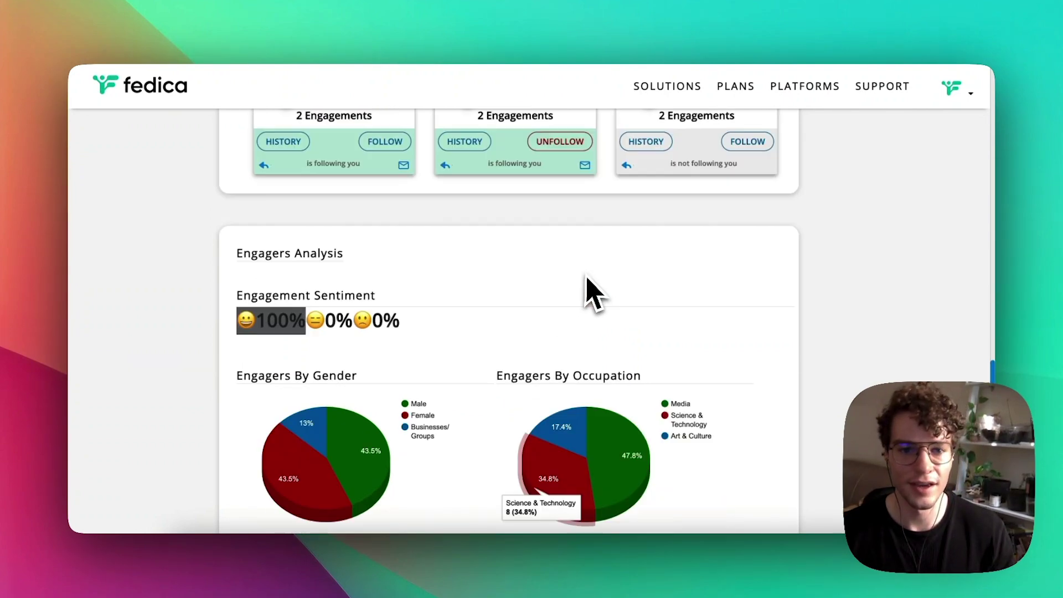
scroll(637, 327, up, 15)
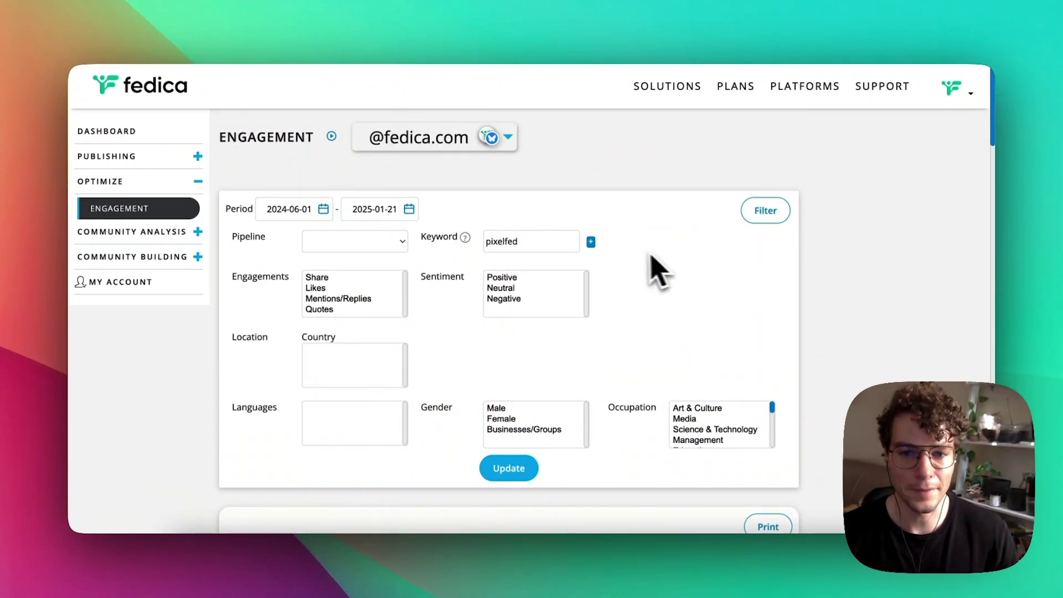
Look over the pipeline filter choices, clear the pixelfed keyword and collapse the engagement filter options.
scroll(609, 272, down, 2)
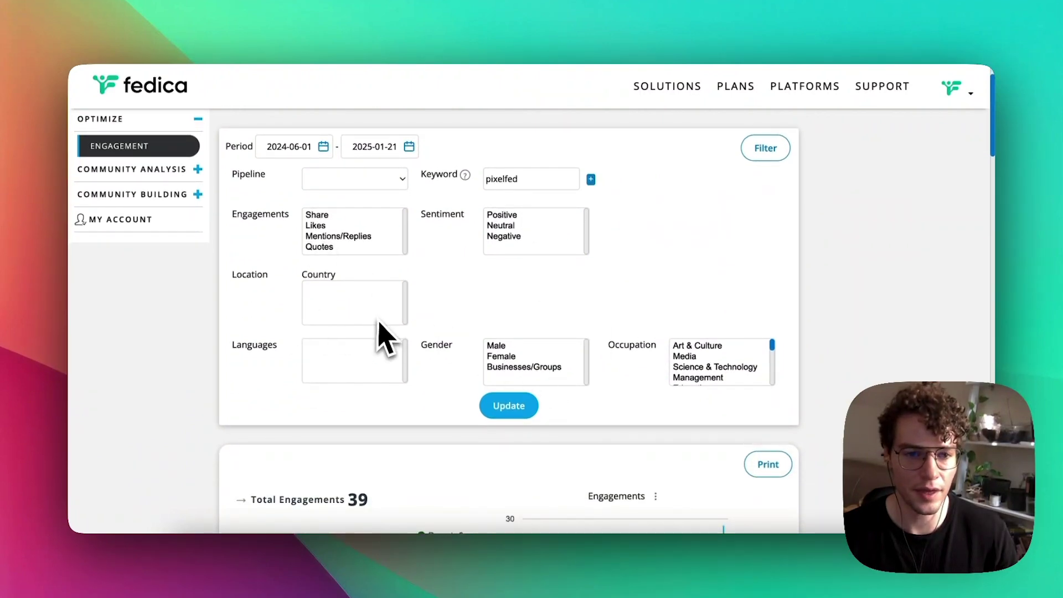
click(344, 181)
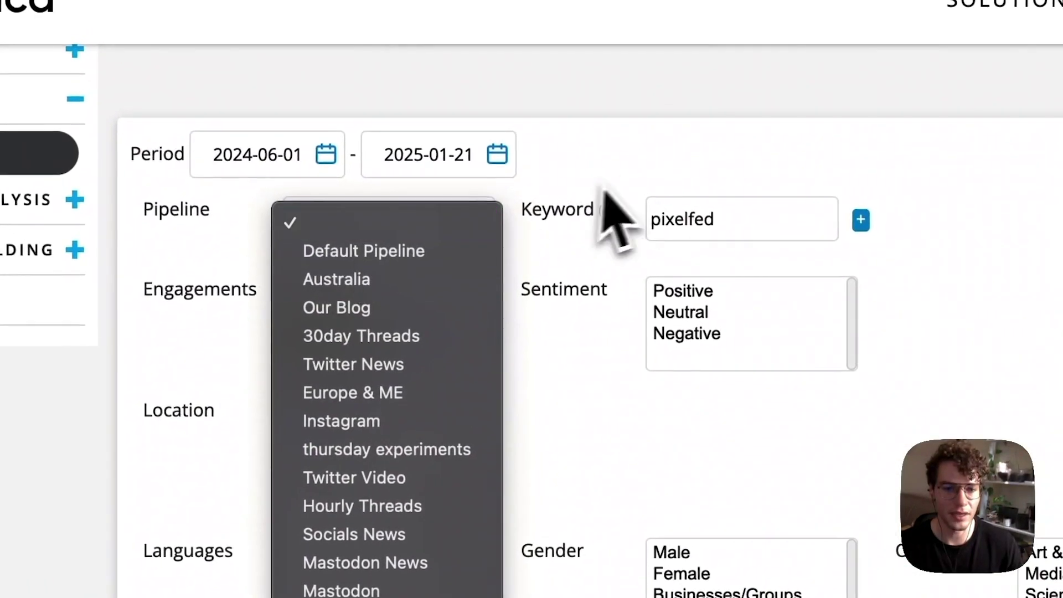
click(704, 206)
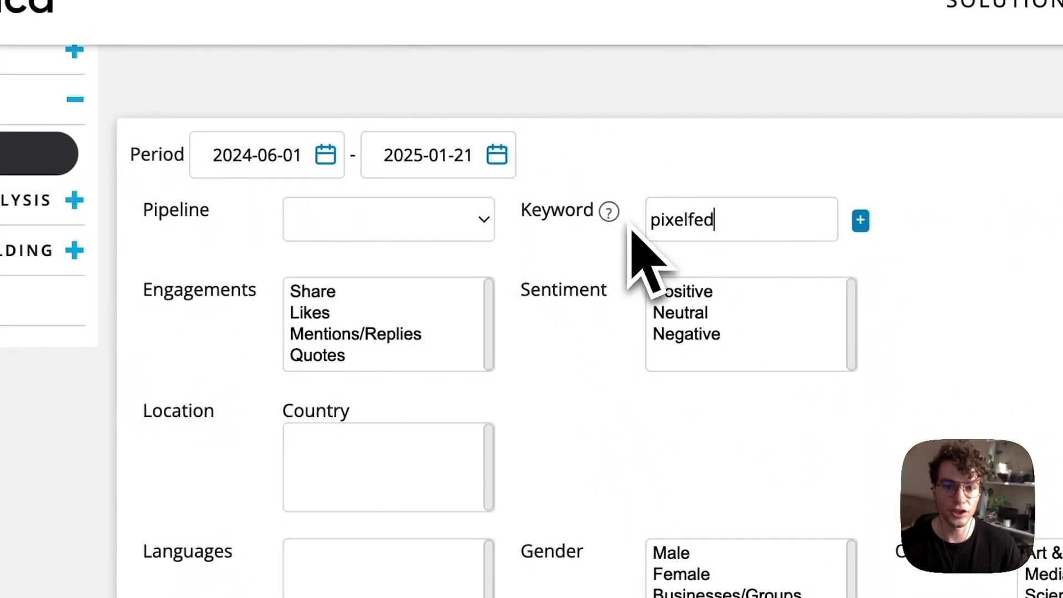
key(BackSpace)
click(407, 219)
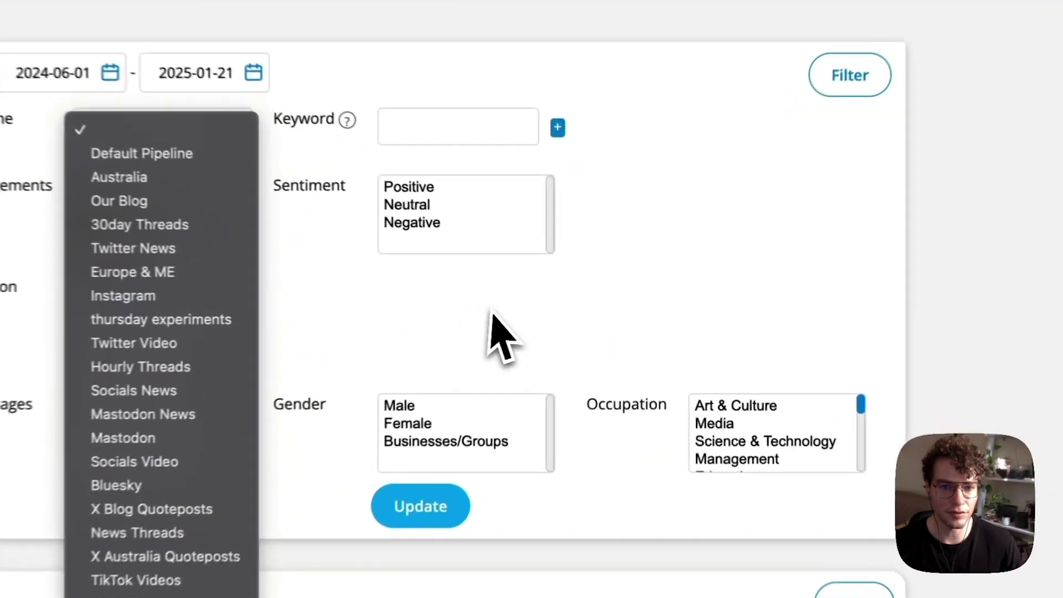
click(556, 323)
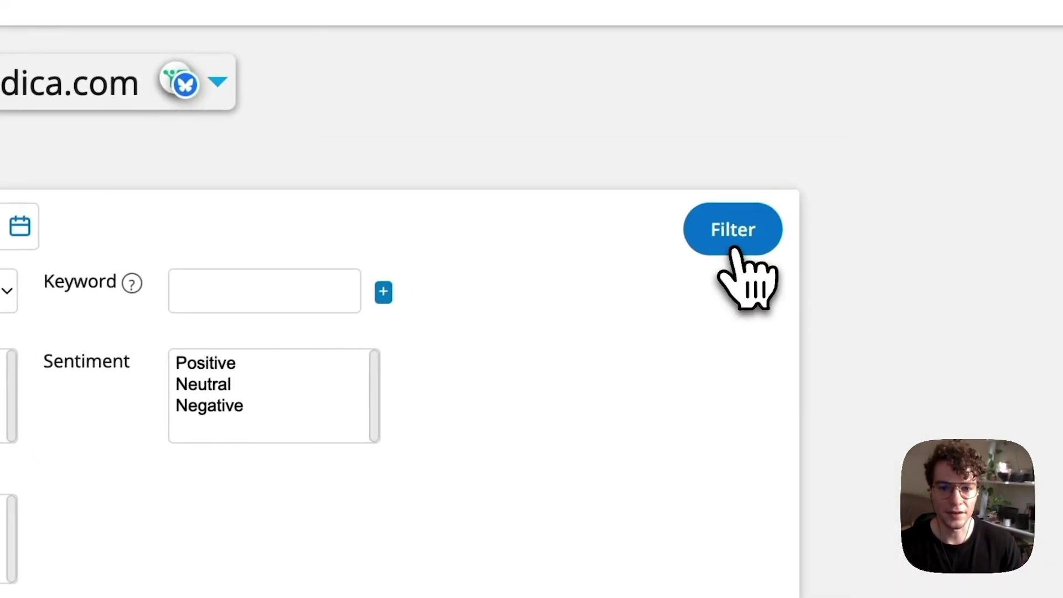
click(805, 183)
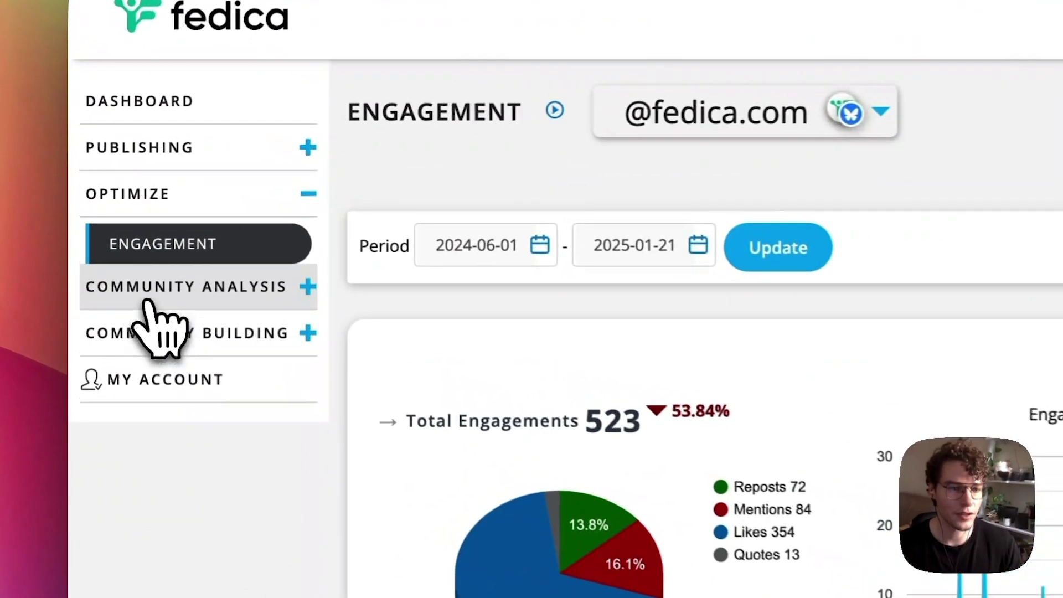
Open the Followers Overview under Community Analysis and examine the audience quality, maximum reach, daily stats and Total Followers chart.
click(110, 233)
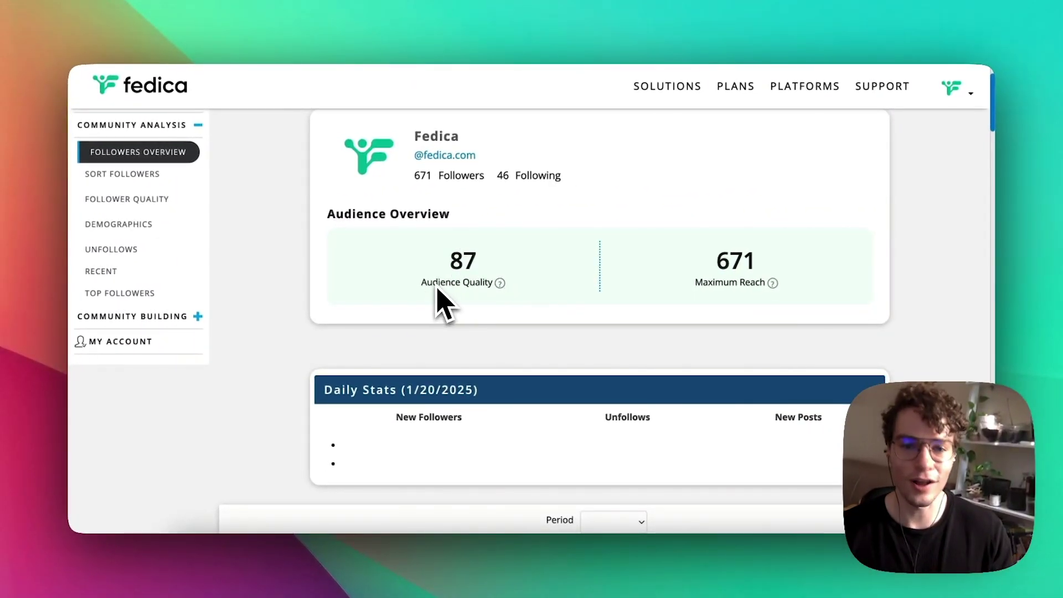
scroll(638, 280, down, 2)
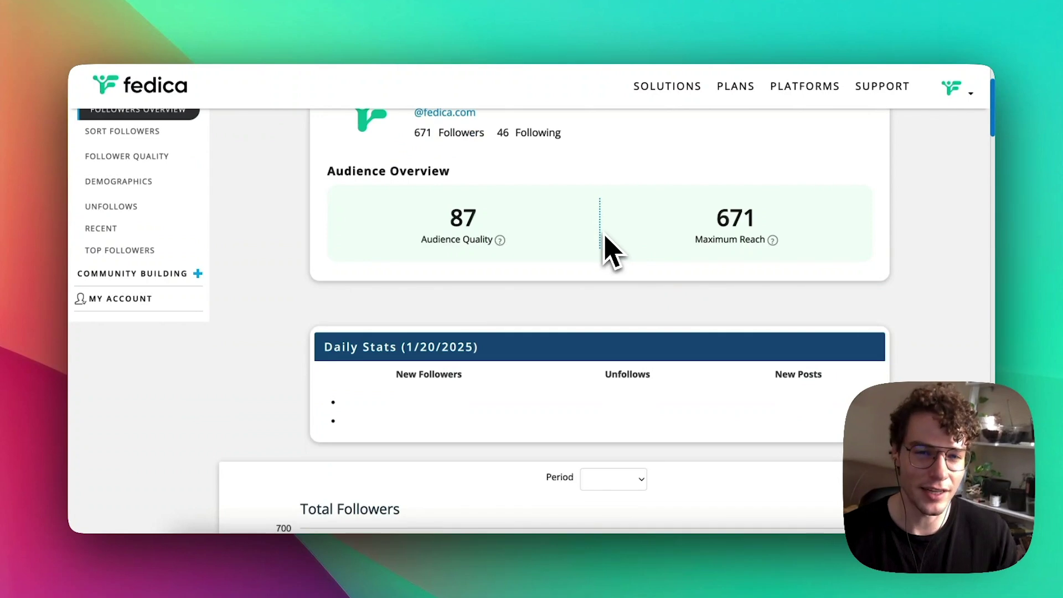
scroll(611, 247, down, 8)
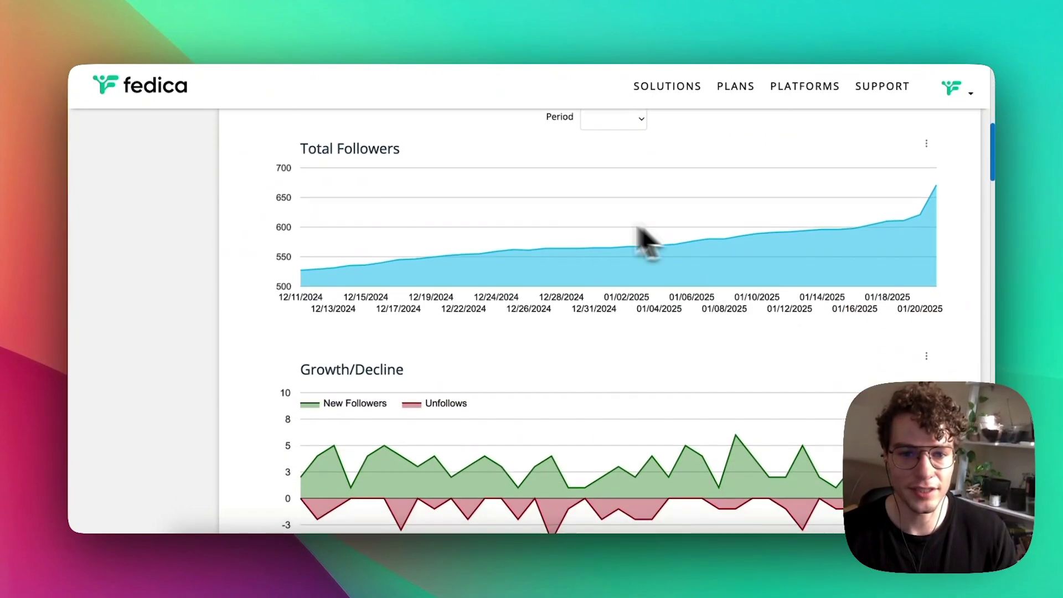
scroll(610, 224, up, 3)
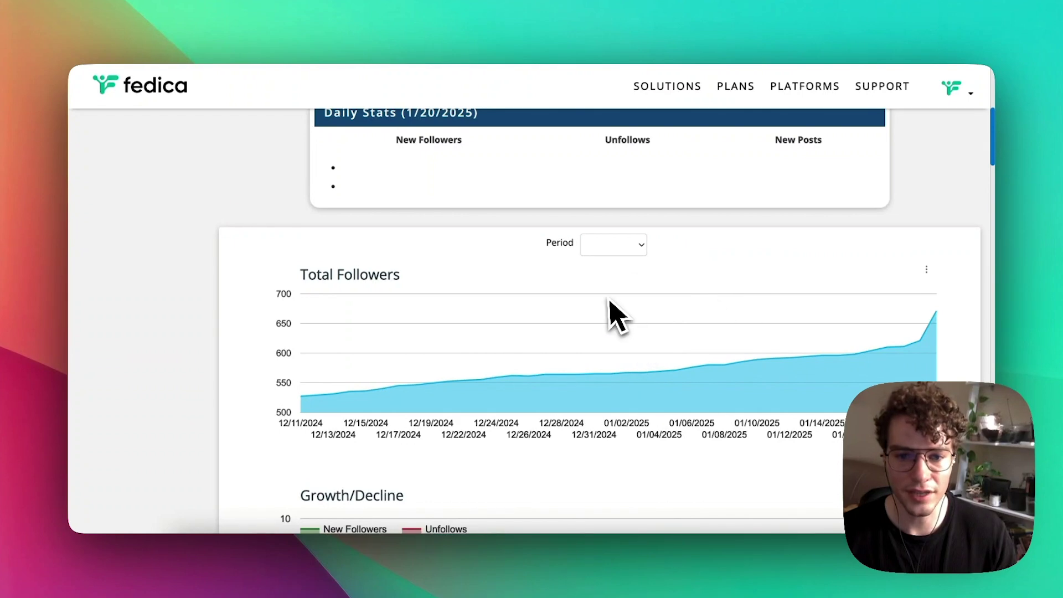
scroll(560, 275, down, 5)
scroll(487, 275, up, 12)
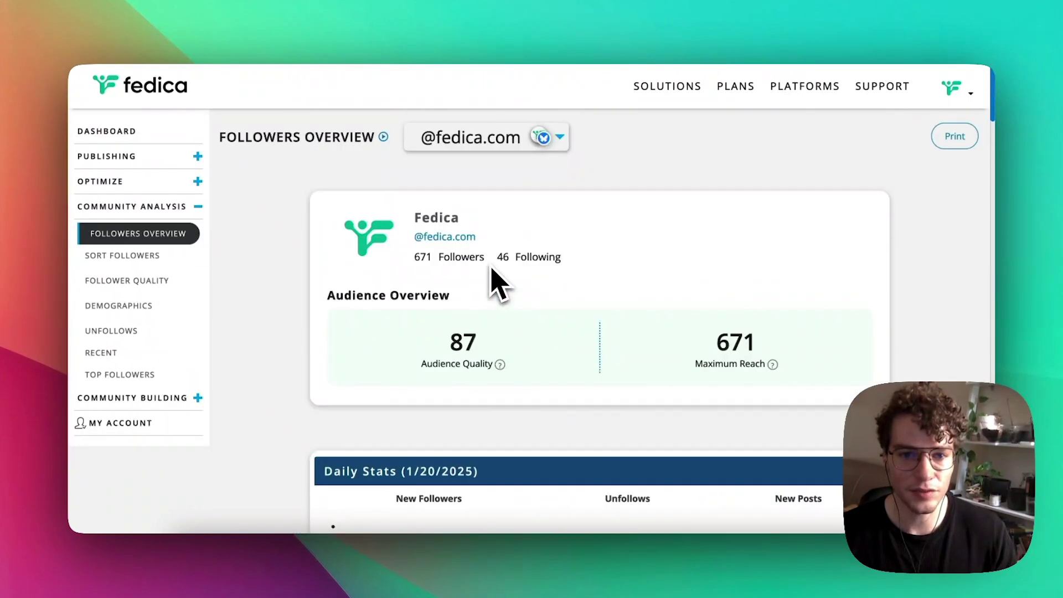
scroll(541, 225, down, 2)
scroll(541, 226, up, 2)
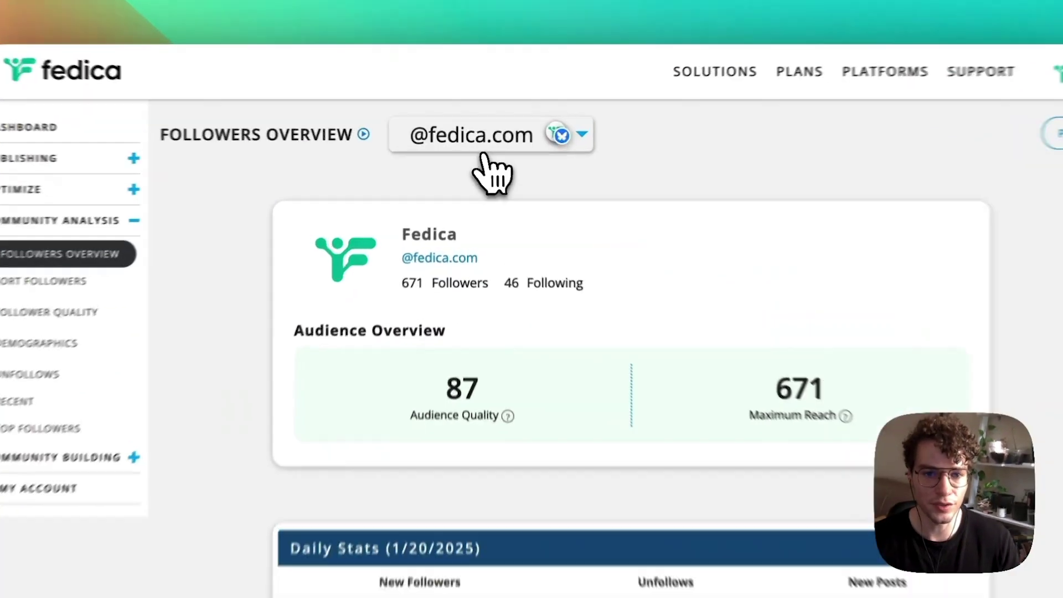
Check which connected accounts are available for follower analysis, and examine the Growth/Decline, Total Accounts You Follow and Your Posts charts.
click(473, 143)
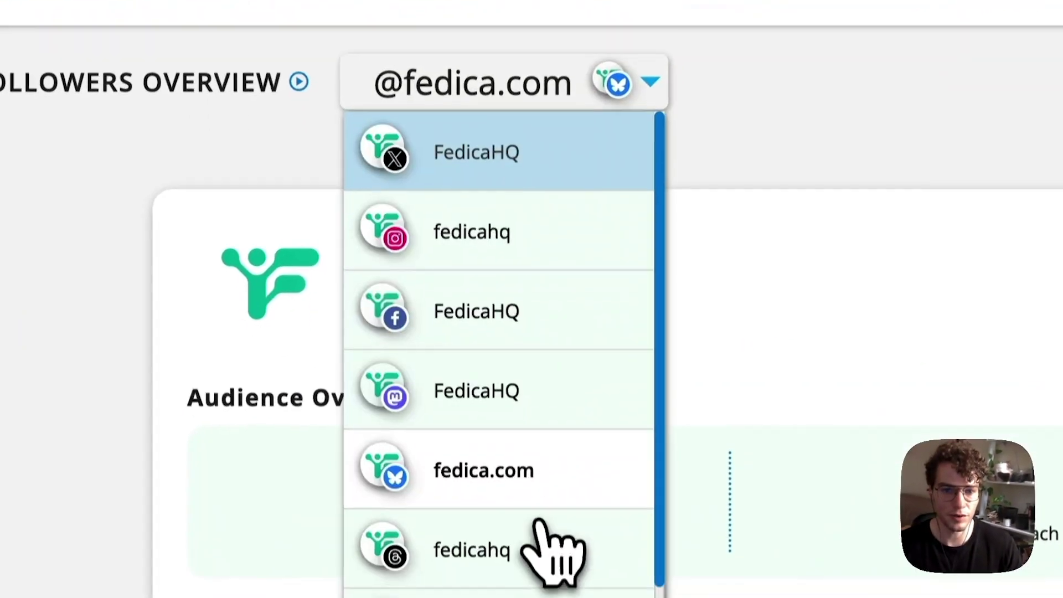
scroll(499, 553, down, 3)
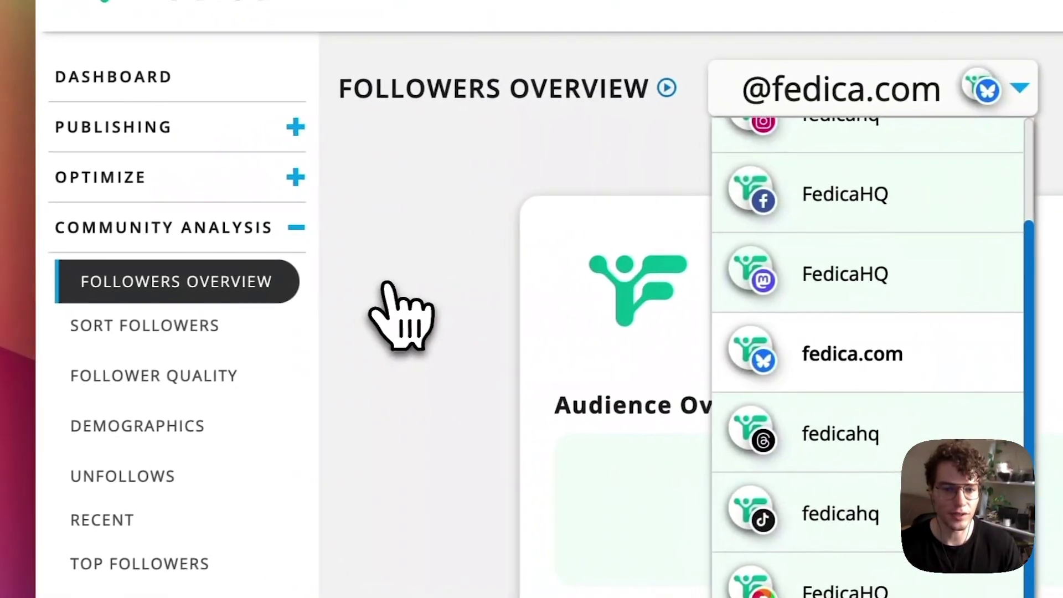
scroll(355, 294, down, 5)
scroll(260, 255, down, 4)
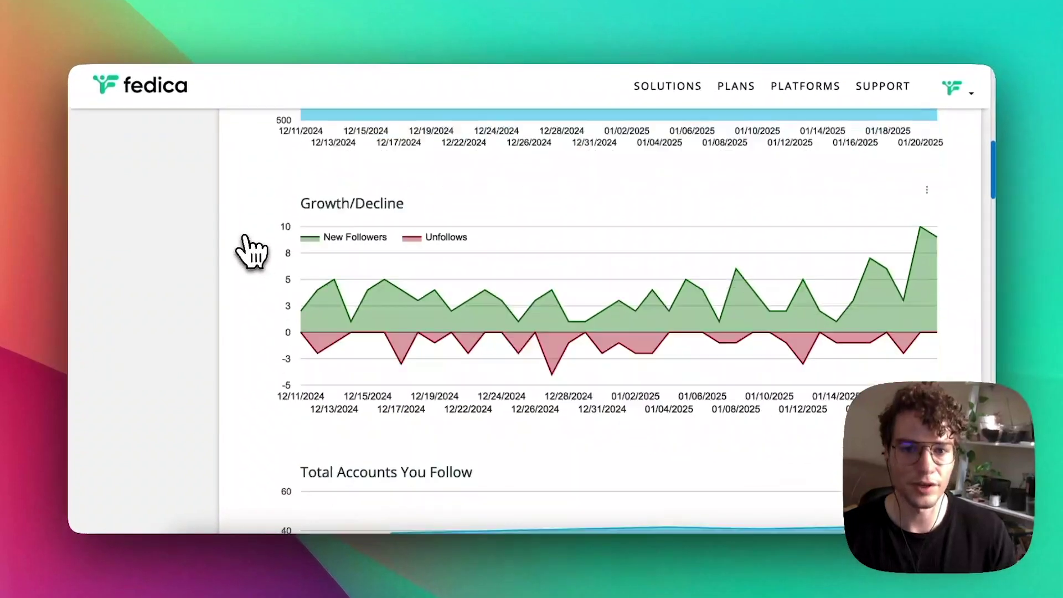
scroll(252, 252, down, 4)
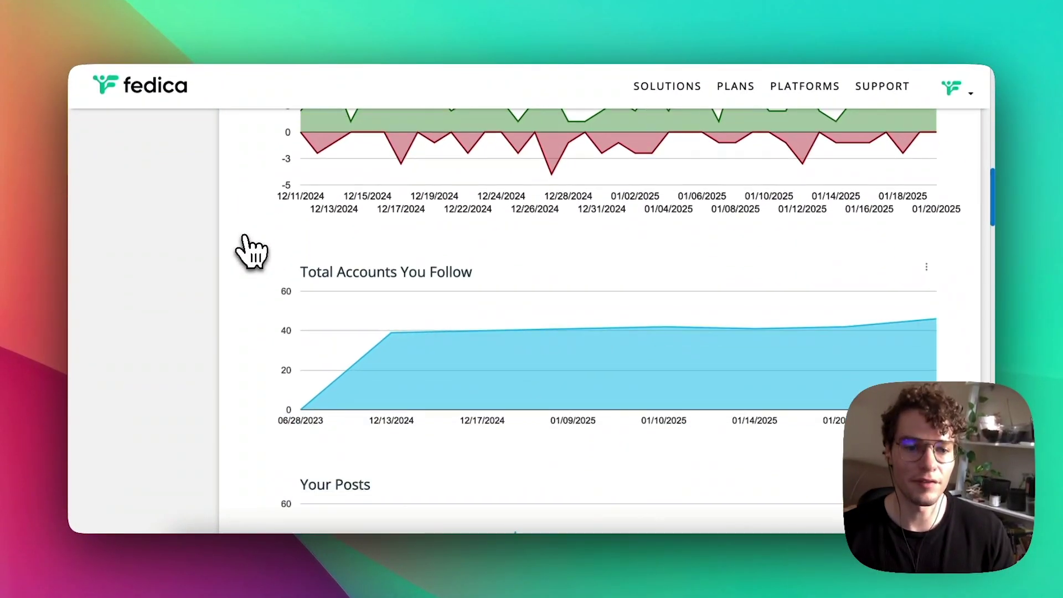
scroll(254, 256, down, 1)
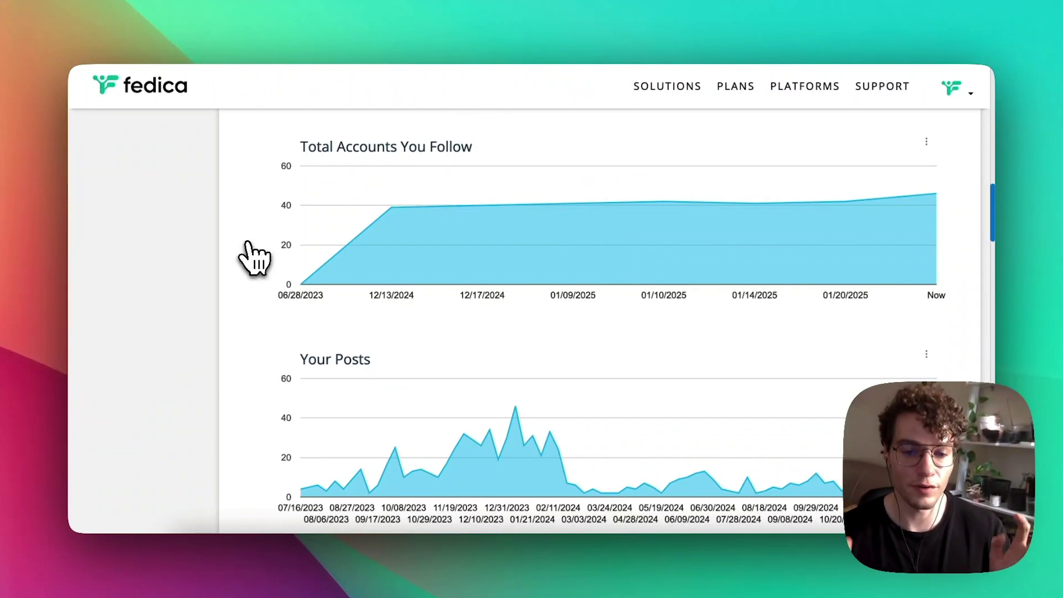
scroll(249, 254, down, 4)
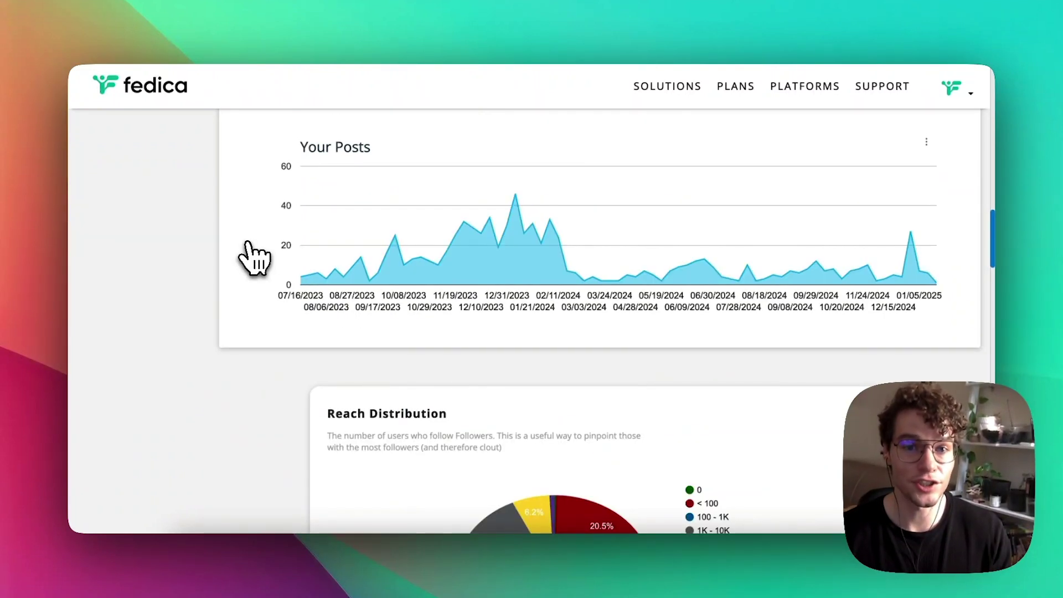
Examine the followers' Reach Distribution, Audience Quality, Follower Posts and occupation charts through the end of the overview.
scroll(253, 258, down, 5)
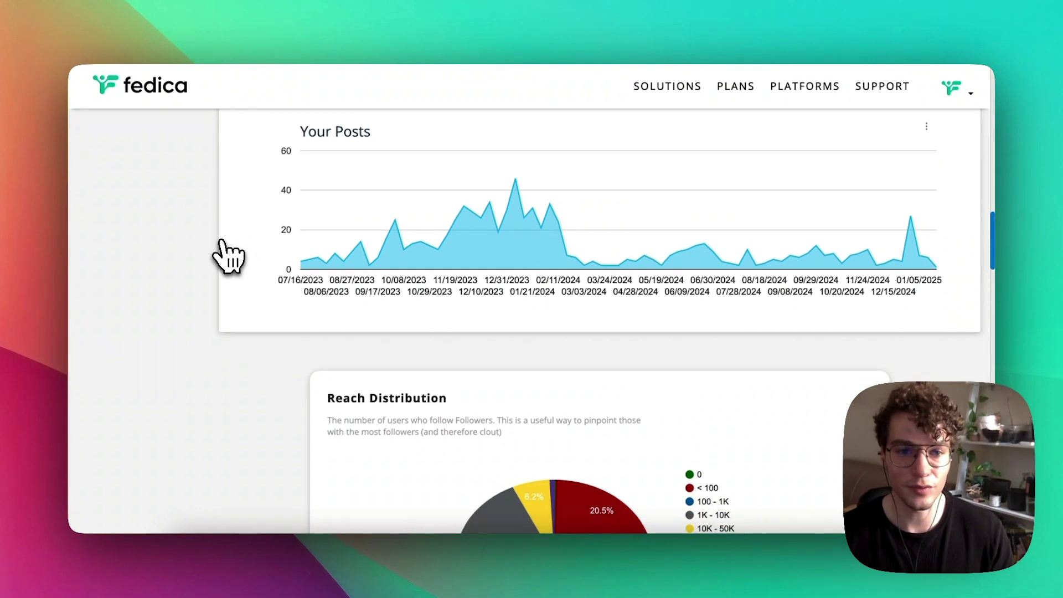
scroll(250, 250, down, 1)
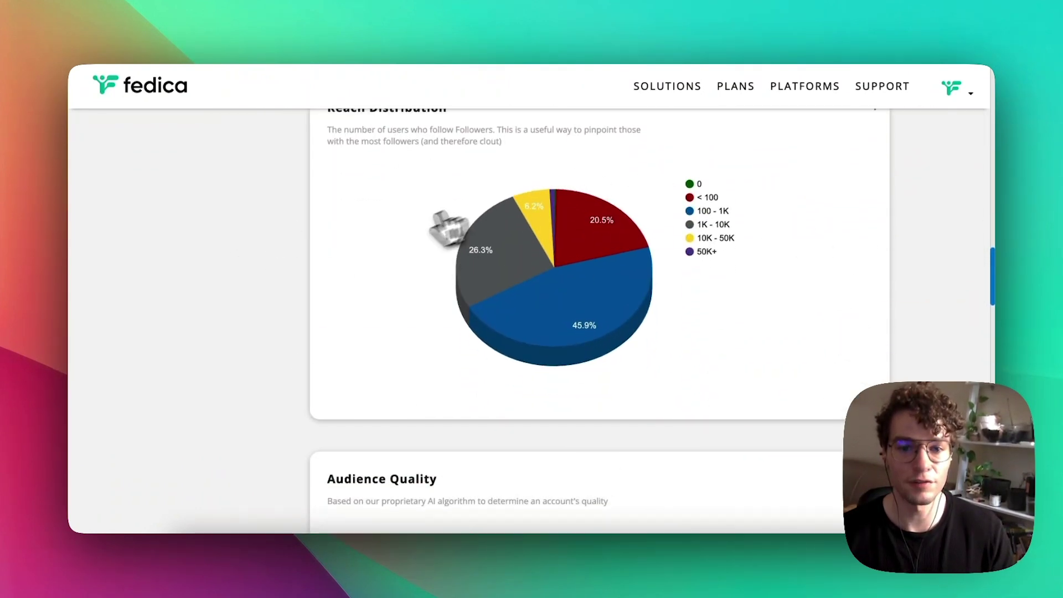
scroll(609, 227, up, 1)
scroll(356, 290, down, 8)
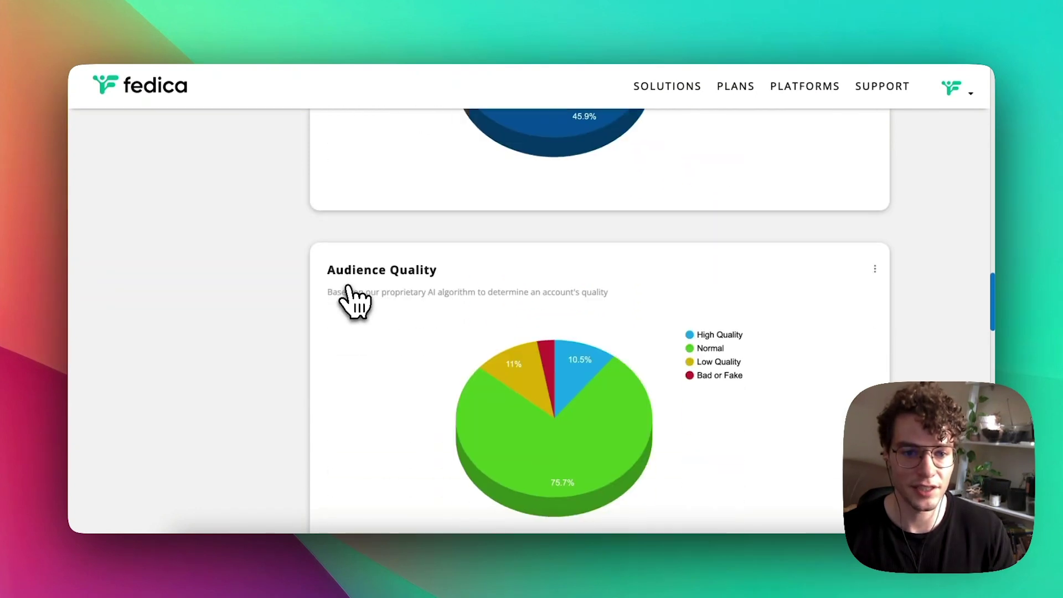
scroll(363, 316, up, 1)
scroll(382, 310, down, 12)
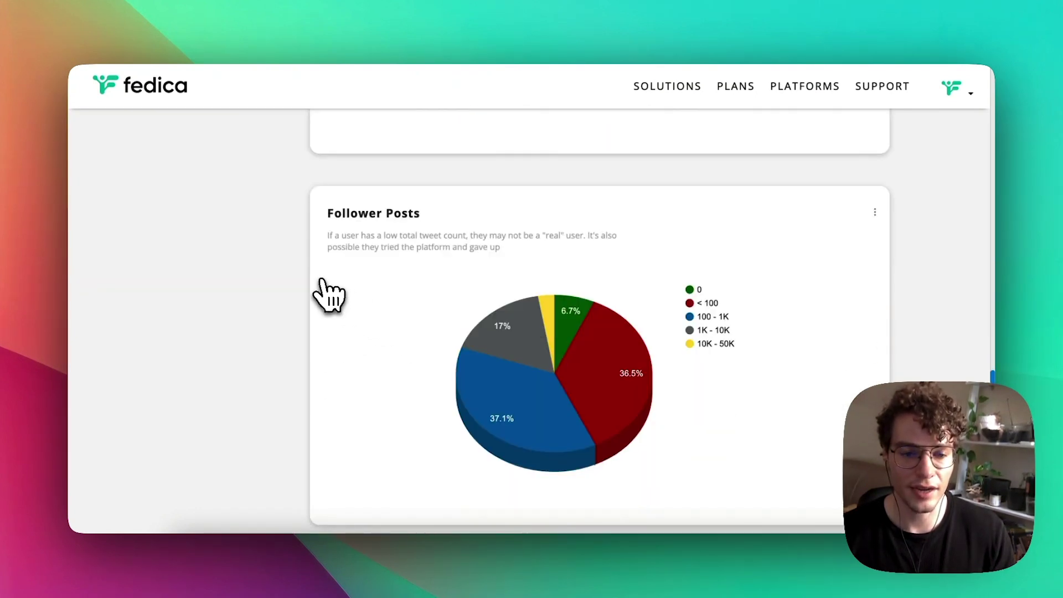
scroll(313, 300, up, 1)
scroll(310, 301, down, 2)
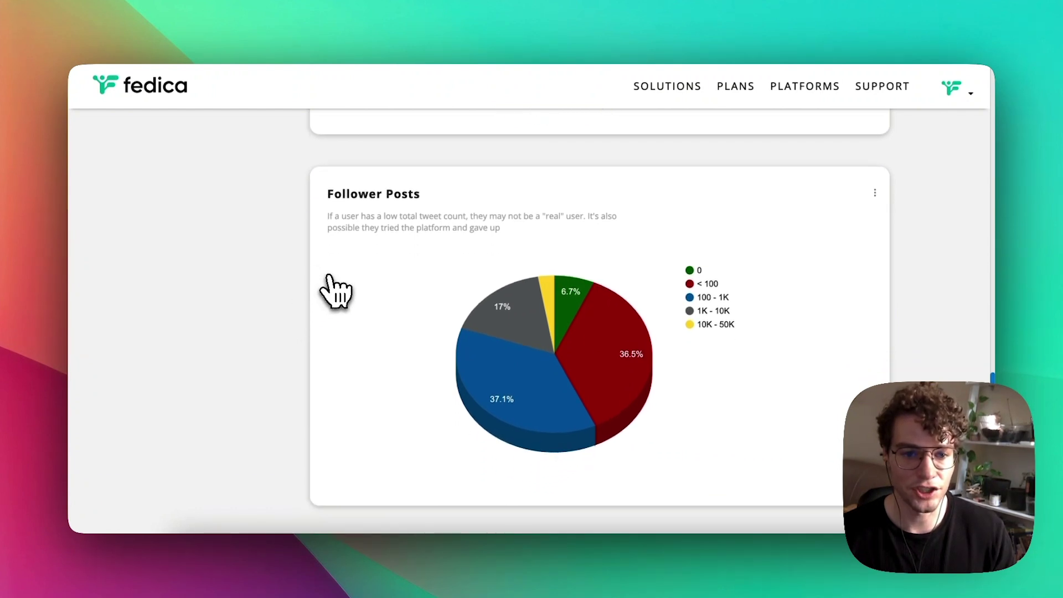
scroll(335, 290, down, 10)
scroll(339, 288, down, 10)
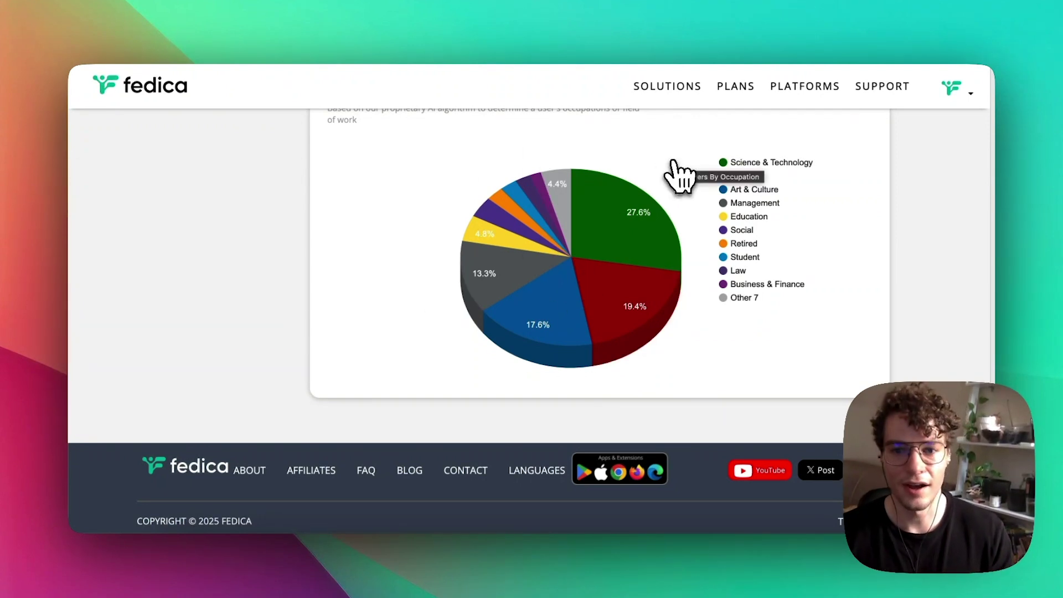
Open the Sort Followers page for the Bluesky account and look over its follower list and filter options.
scroll(678, 178, up, 20)
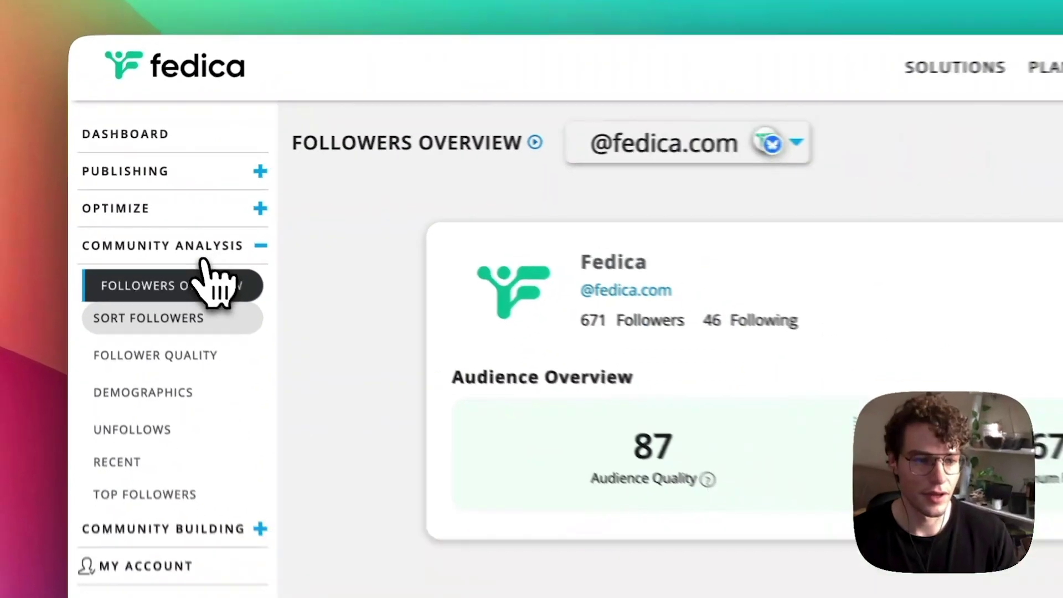
click(166, 386)
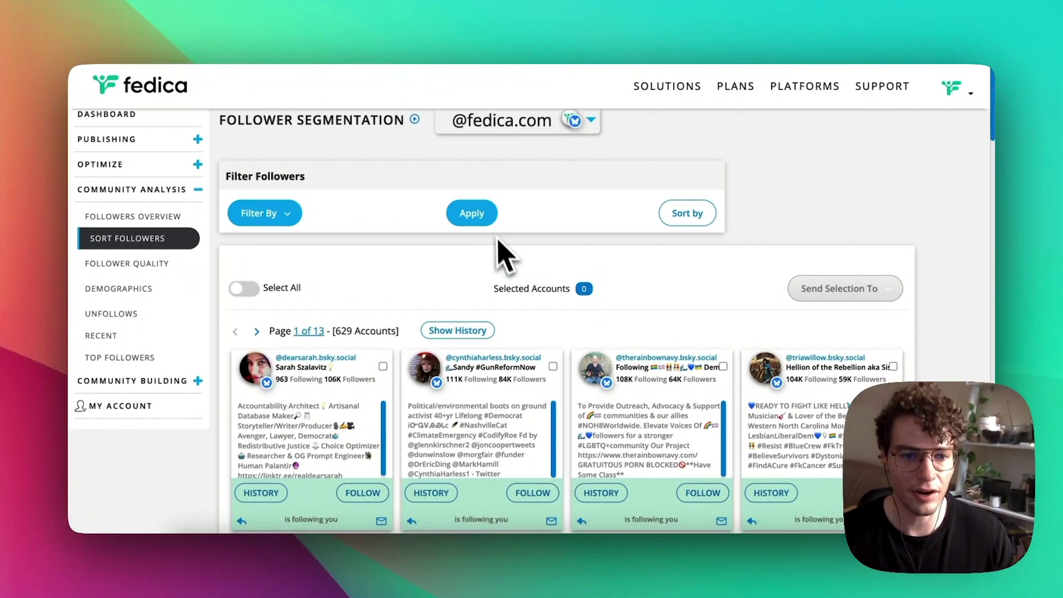
scroll(499, 261, down, 3)
scroll(449, 252, up, 3)
scroll(551, 316, down, 1)
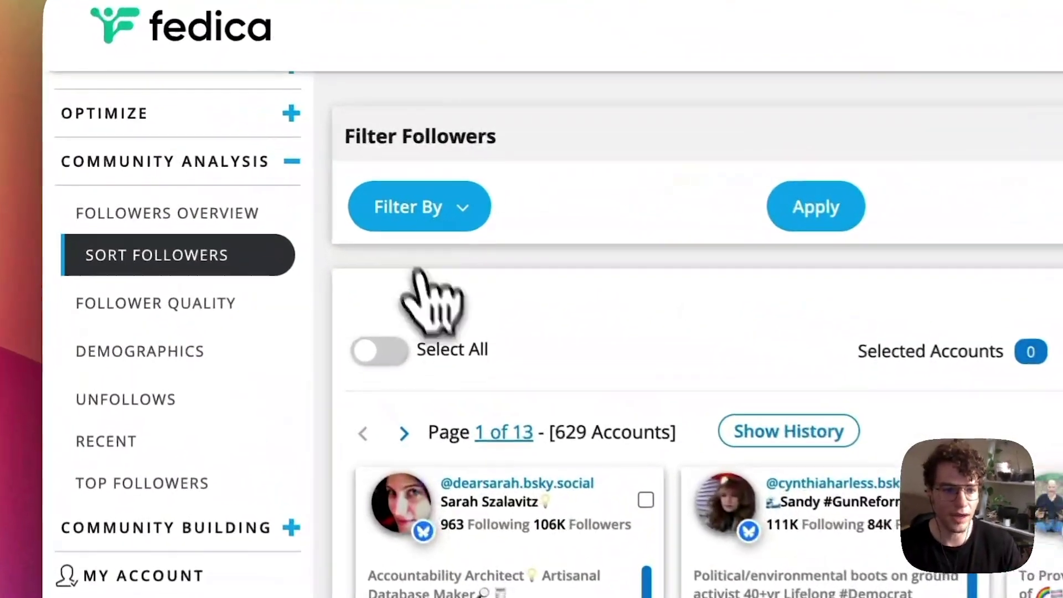
Filter the Bluesky followers by occupation, choosing Science & Technology, and apply the filter.
click(266, 186)
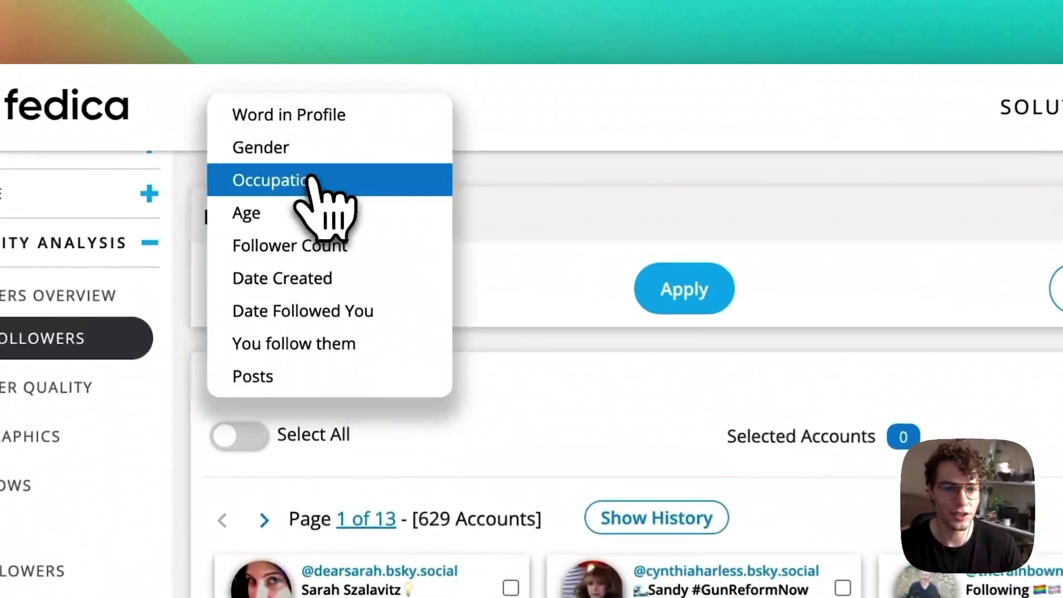
click(304, 123)
scroll(526, 319, down, 1)
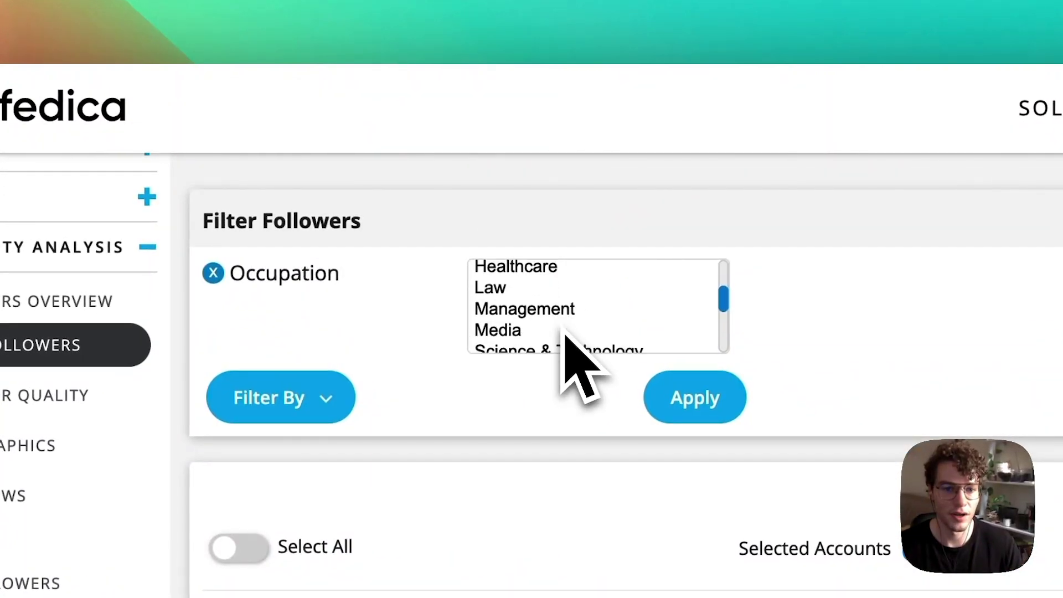
click(679, 388)
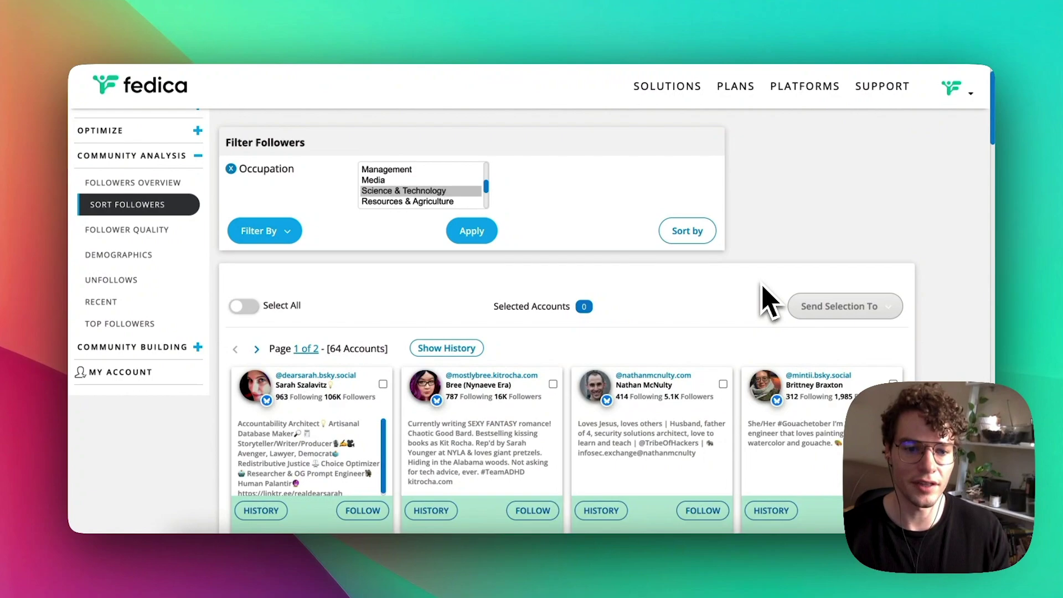
Look over the filtered Science & Technology follower cards and the bulk selection options.
scroll(703, 283, down, 3)
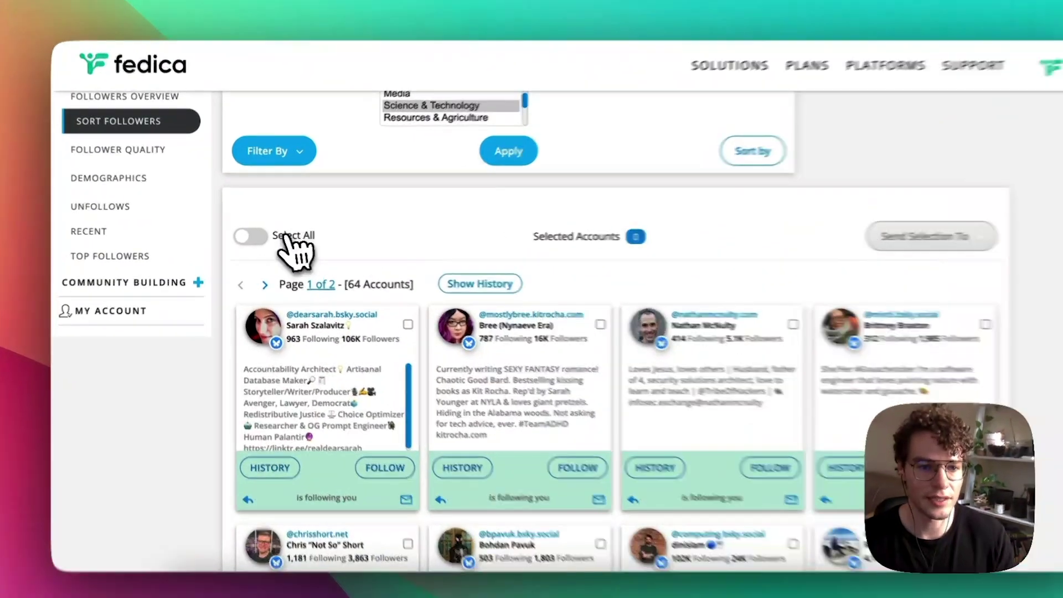
click(274, 249)
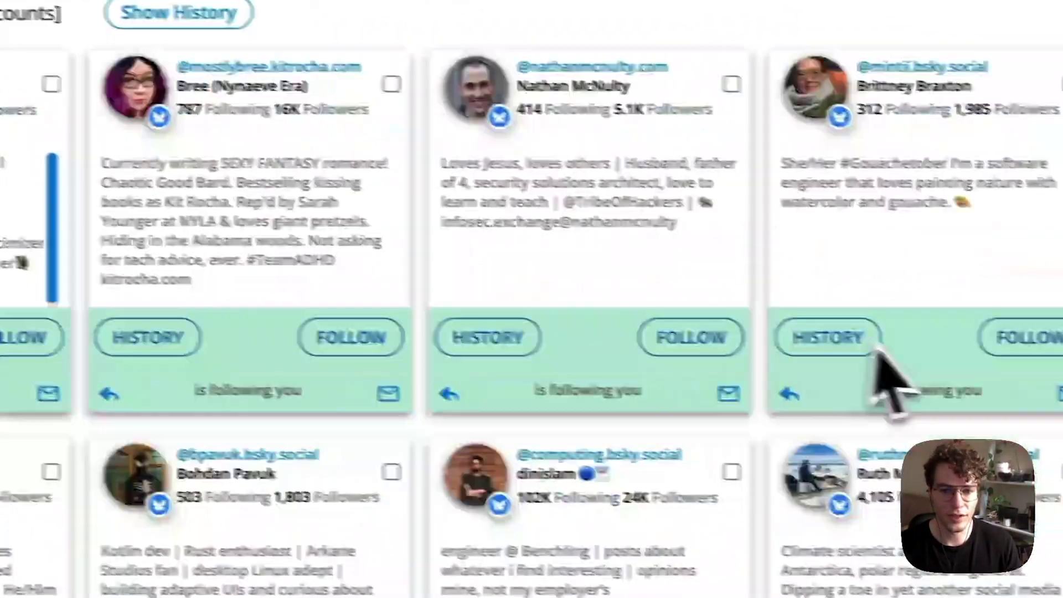
scroll(873, 341, up, 4)
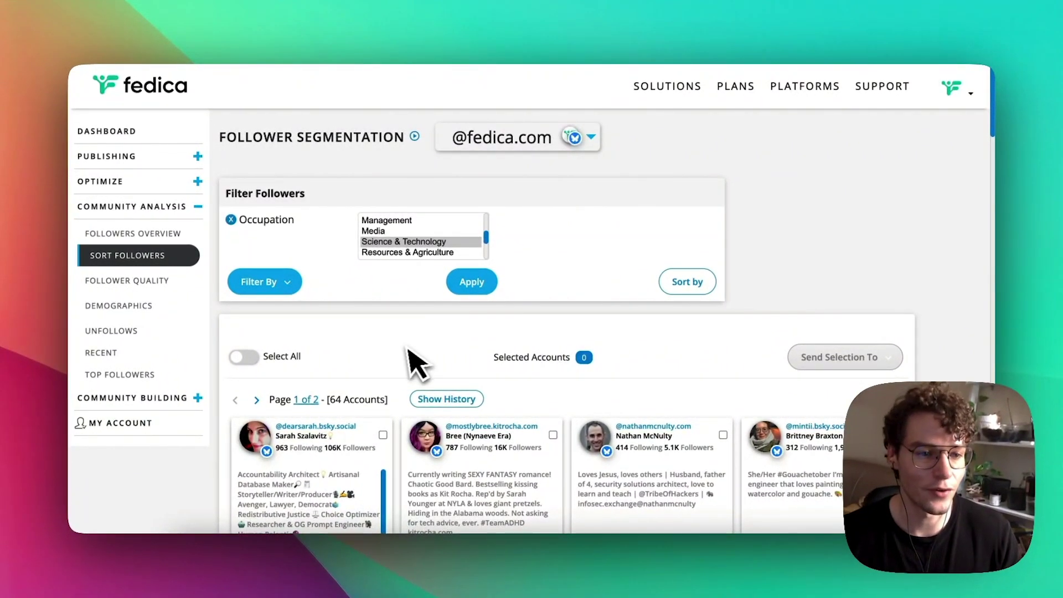
scroll(138, 330, down, 2)
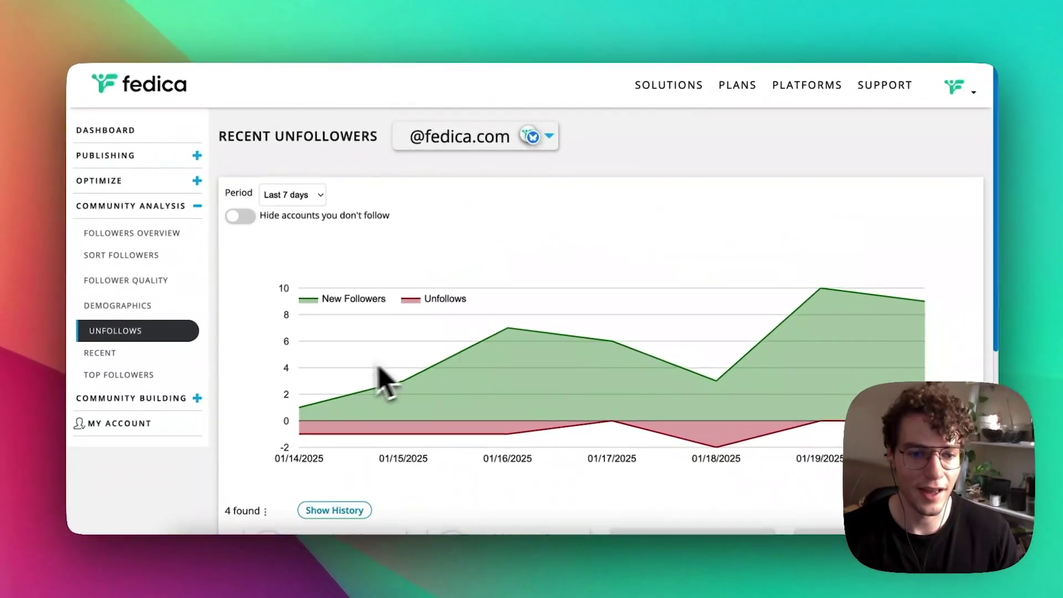
Examine the Unfollows page for the last 7 days and look through the Recent followers list.
scroll(111, 268, down, 1)
scroll(114, 305, down, 1)
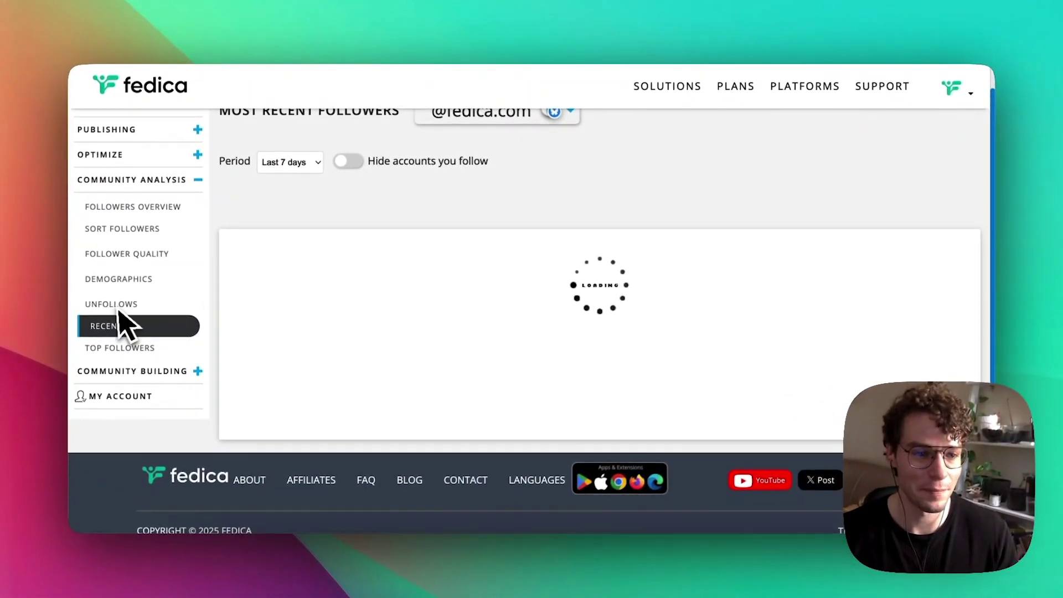
scroll(122, 354, down, 10)
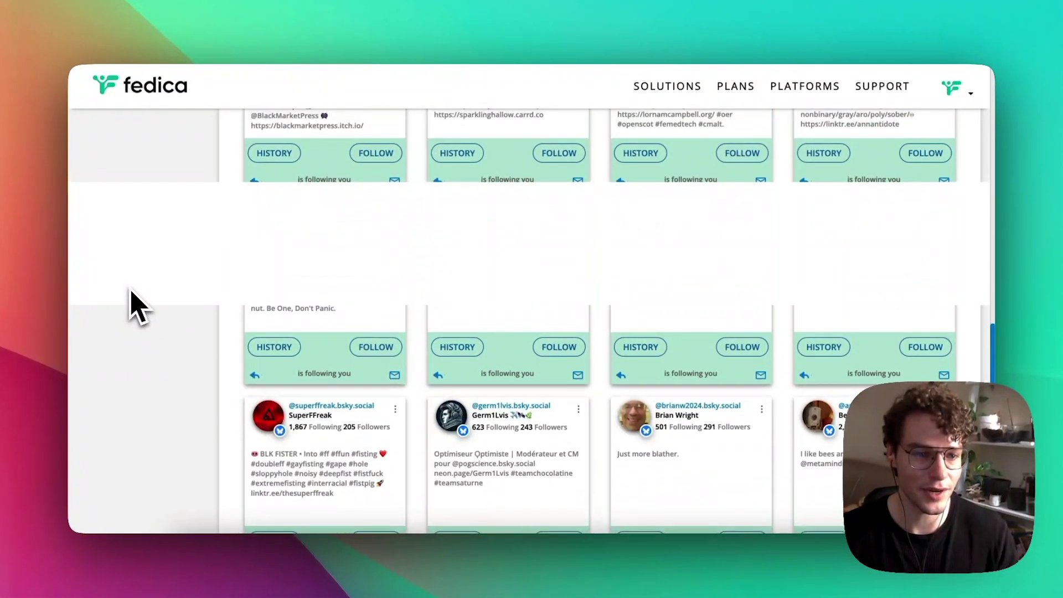
scroll(138, 306, up, 10)
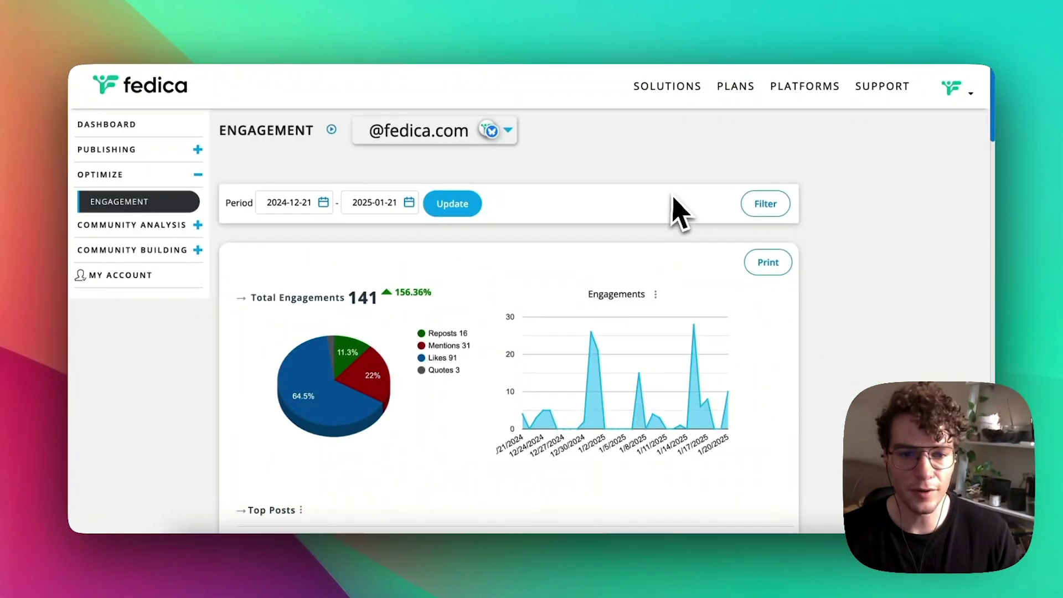
Set the Engagement report's period to 2024-09-01 through 2025-01-21 for the Bluesky account, update it and view the charts.
scroll(687, 217, down, 3)
scroll(665, 220, up, 1)
click(324, 135)
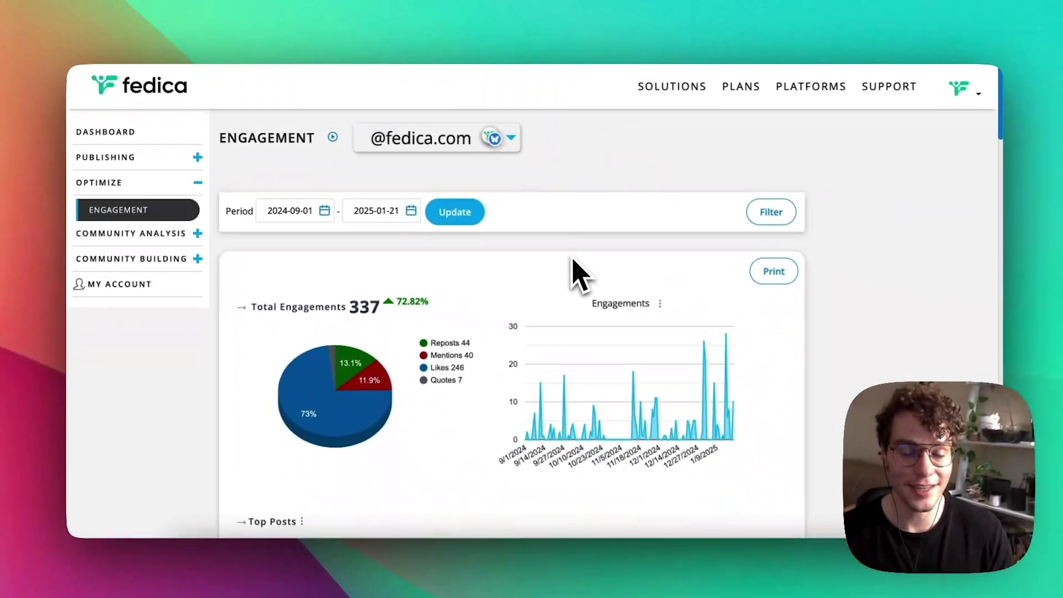
scroll(554, 282, down, 3)
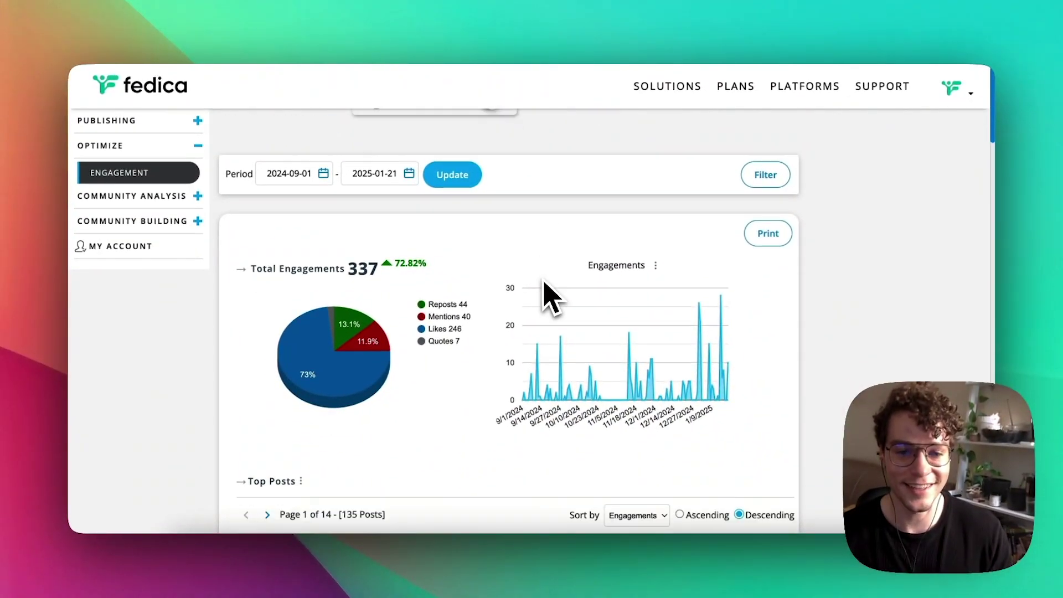